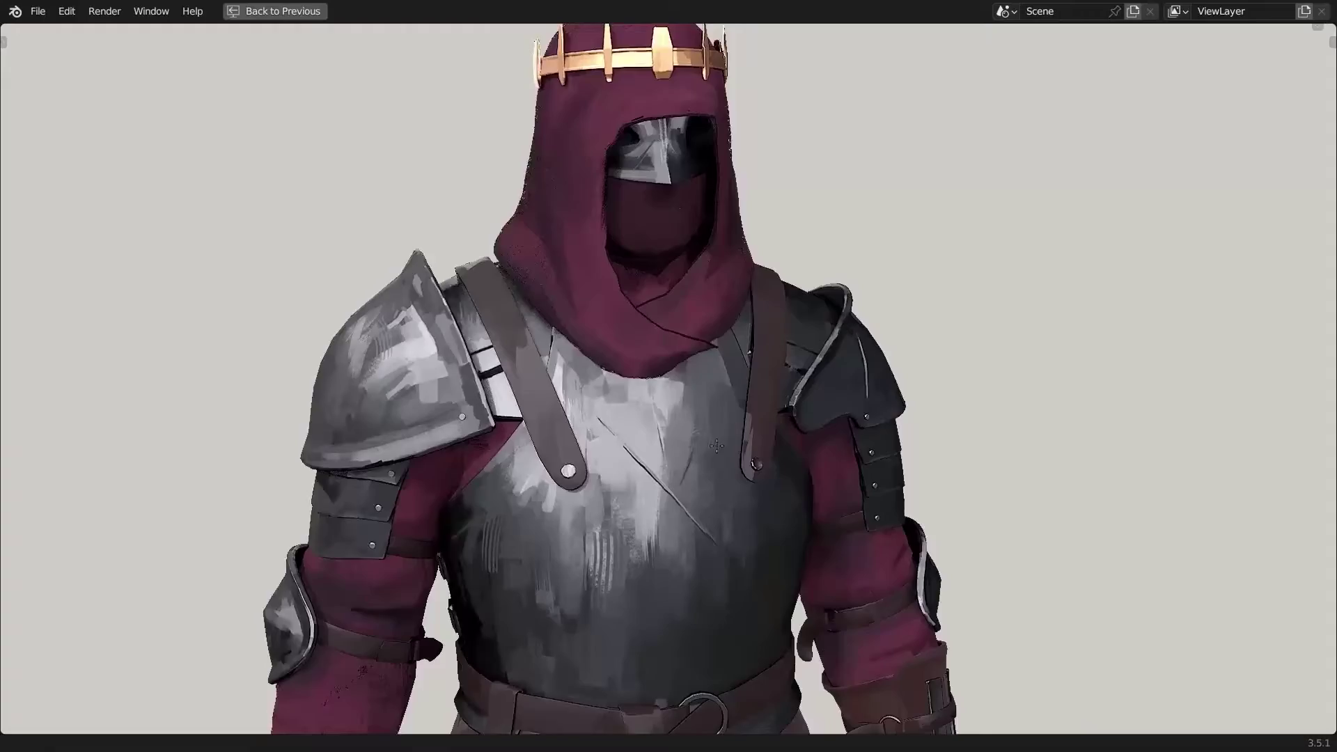
Preview the painted knight from several angles, then view the Dark Knight full-screen on Sketchfab
middle_drag(703, 423, 605, 417)
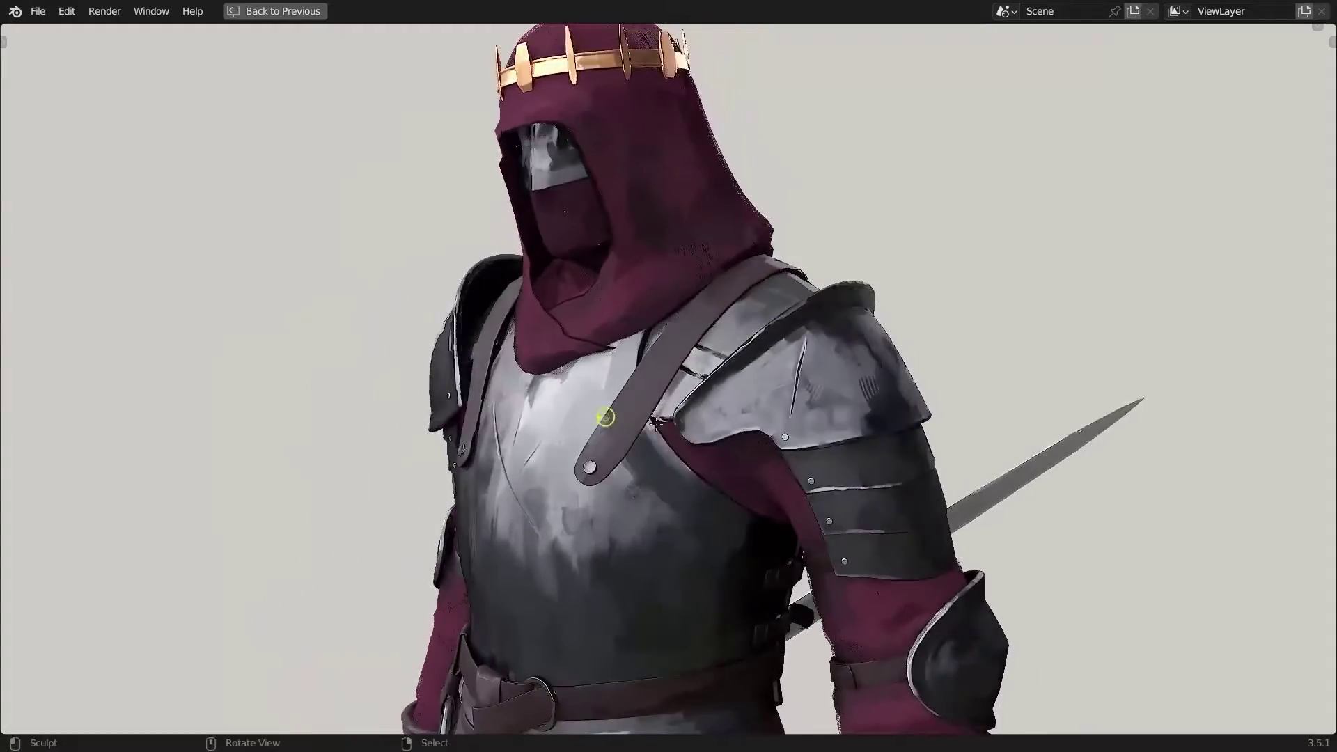
middle_drag(859, 512, 627, 451)
shift+scroll(628, 451, down, 10)
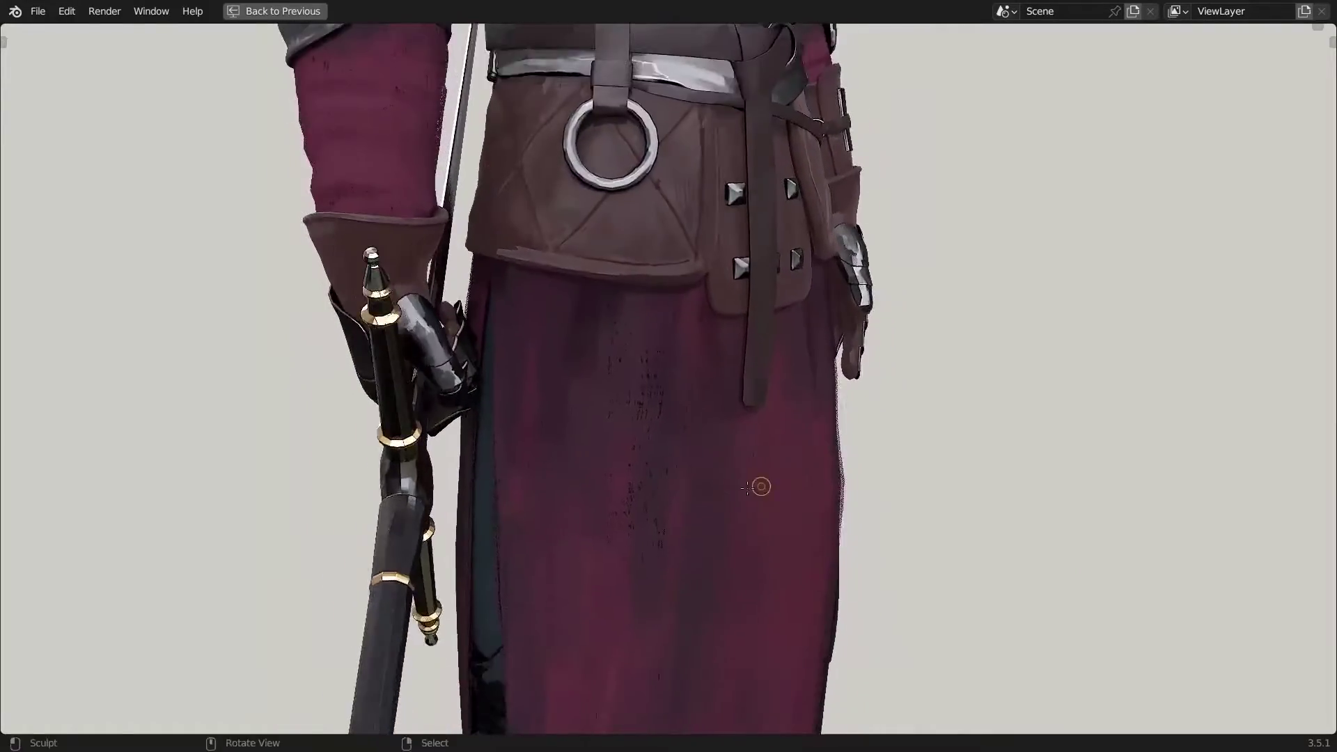
middle_drag(747, 487, 891, 482)
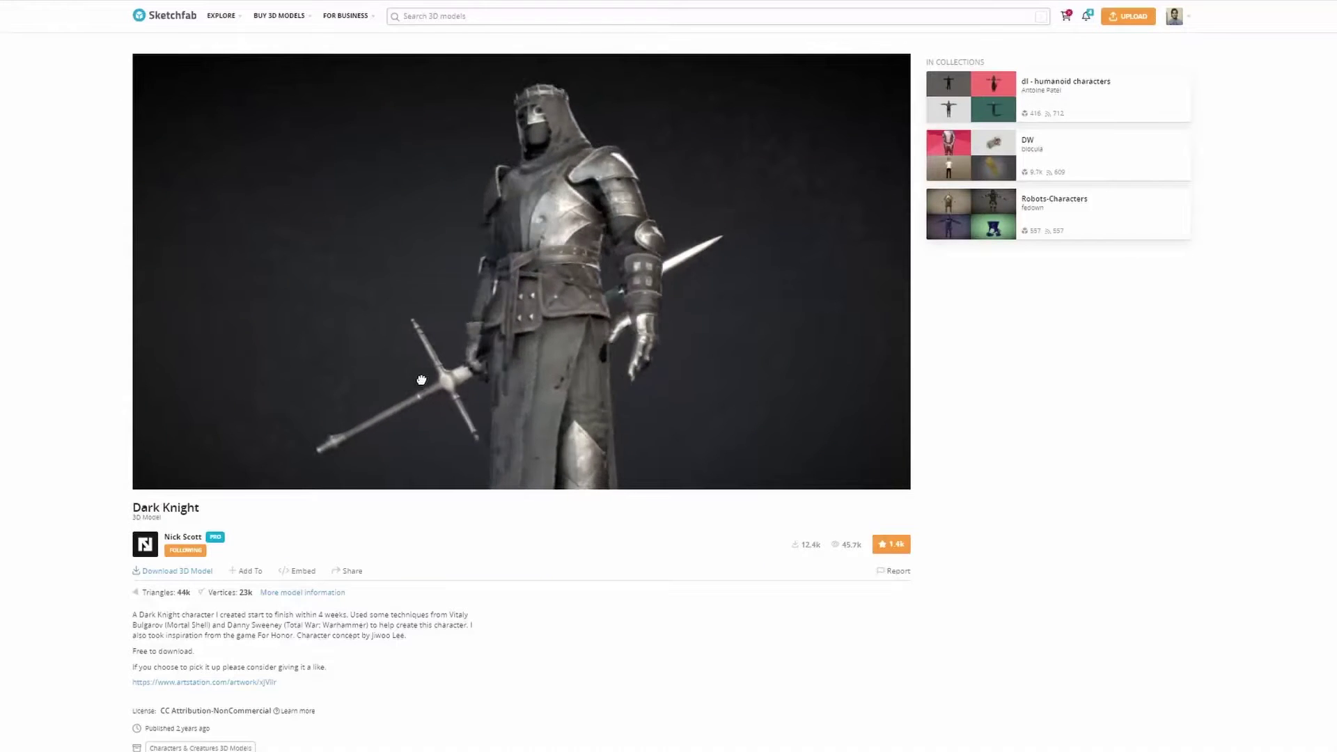
key(f)
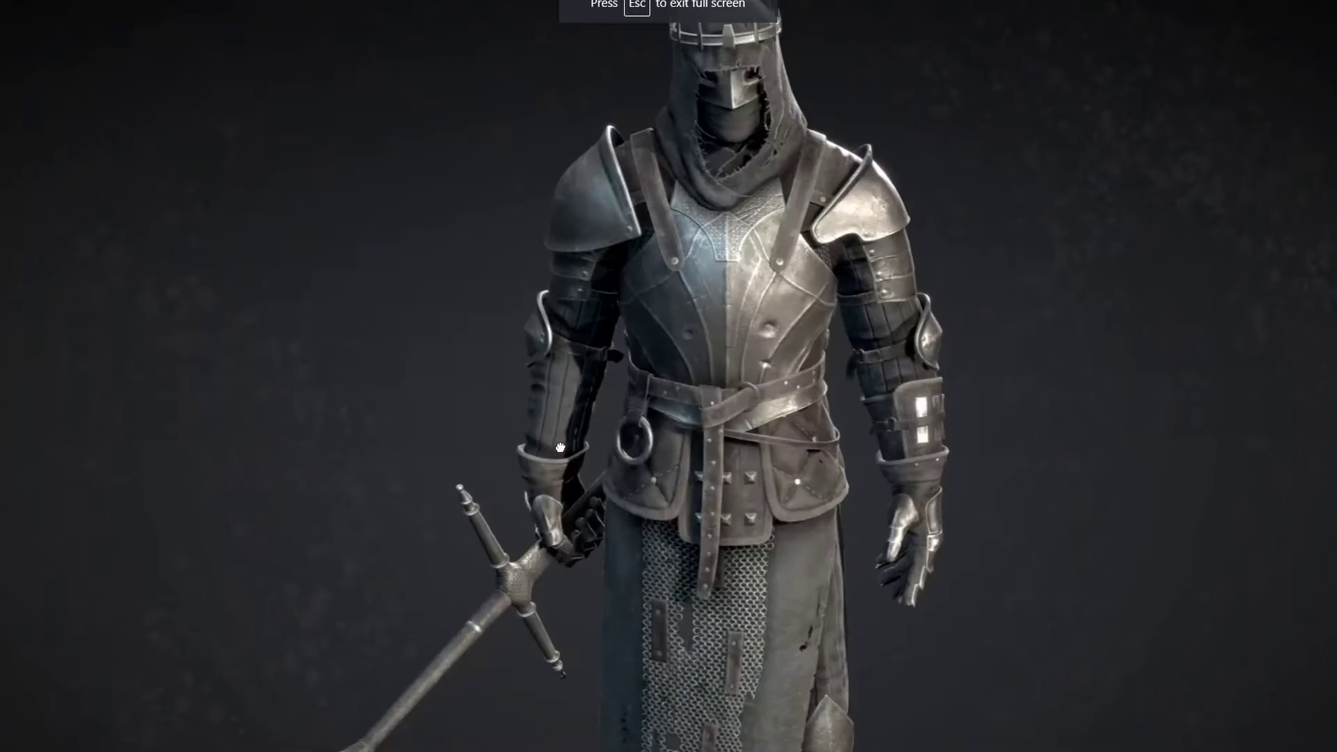
drag(509, 439, 907, 441)
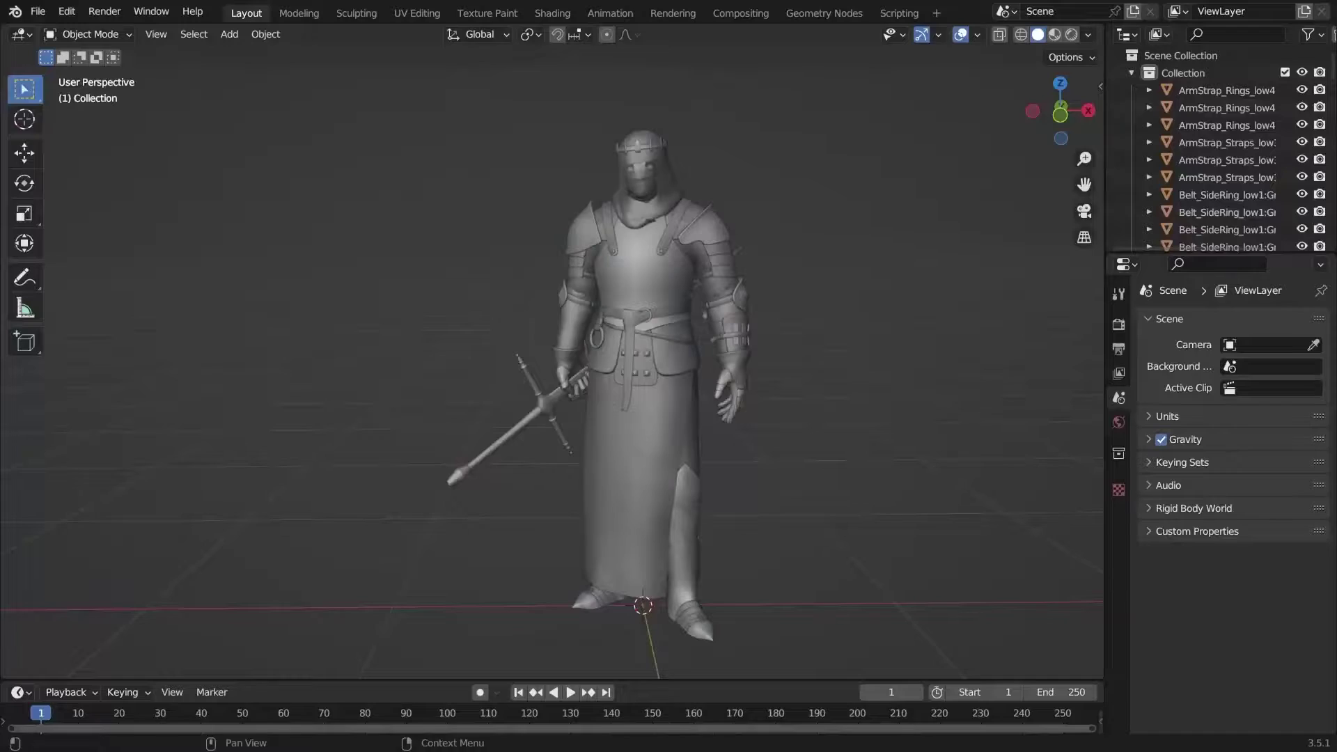
Box-select all the grey knight's parts, with the chest front plate as the active object
middle_drag(901, 575, 601, 385)
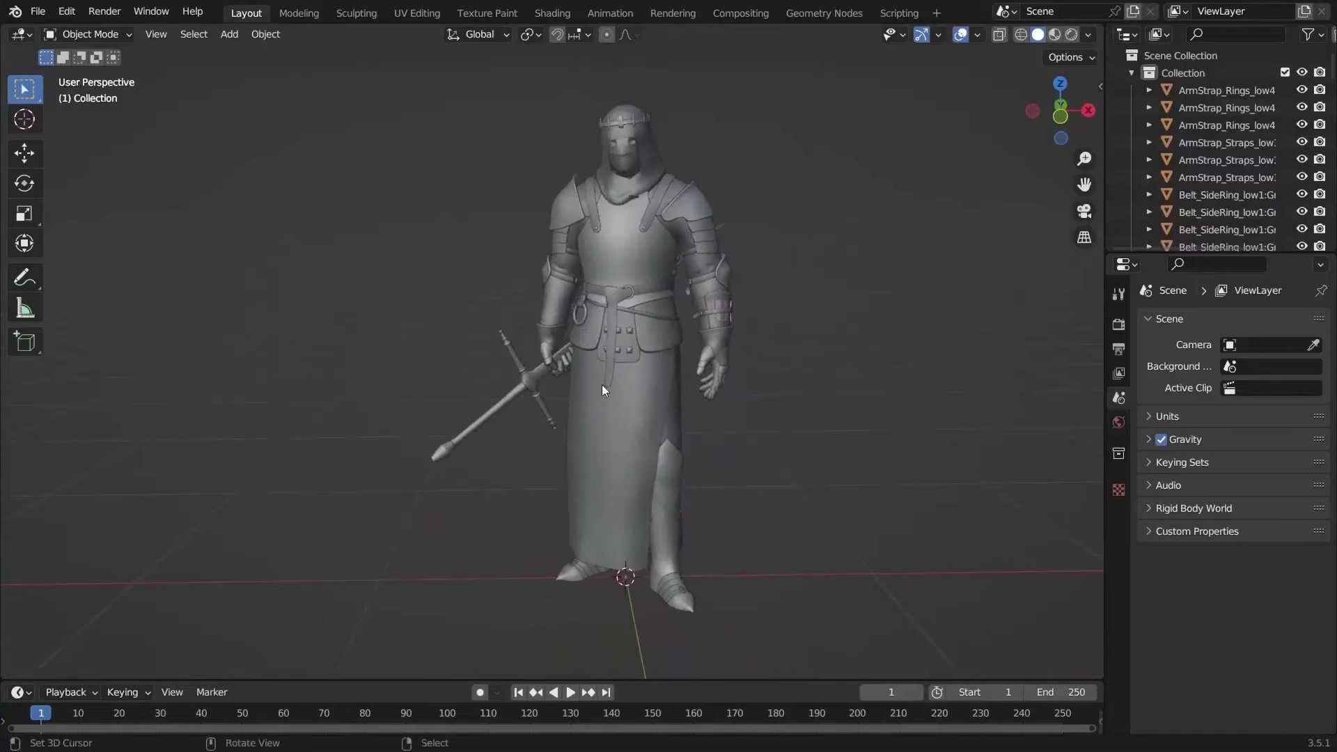
drag(364, 100, 805, 632)
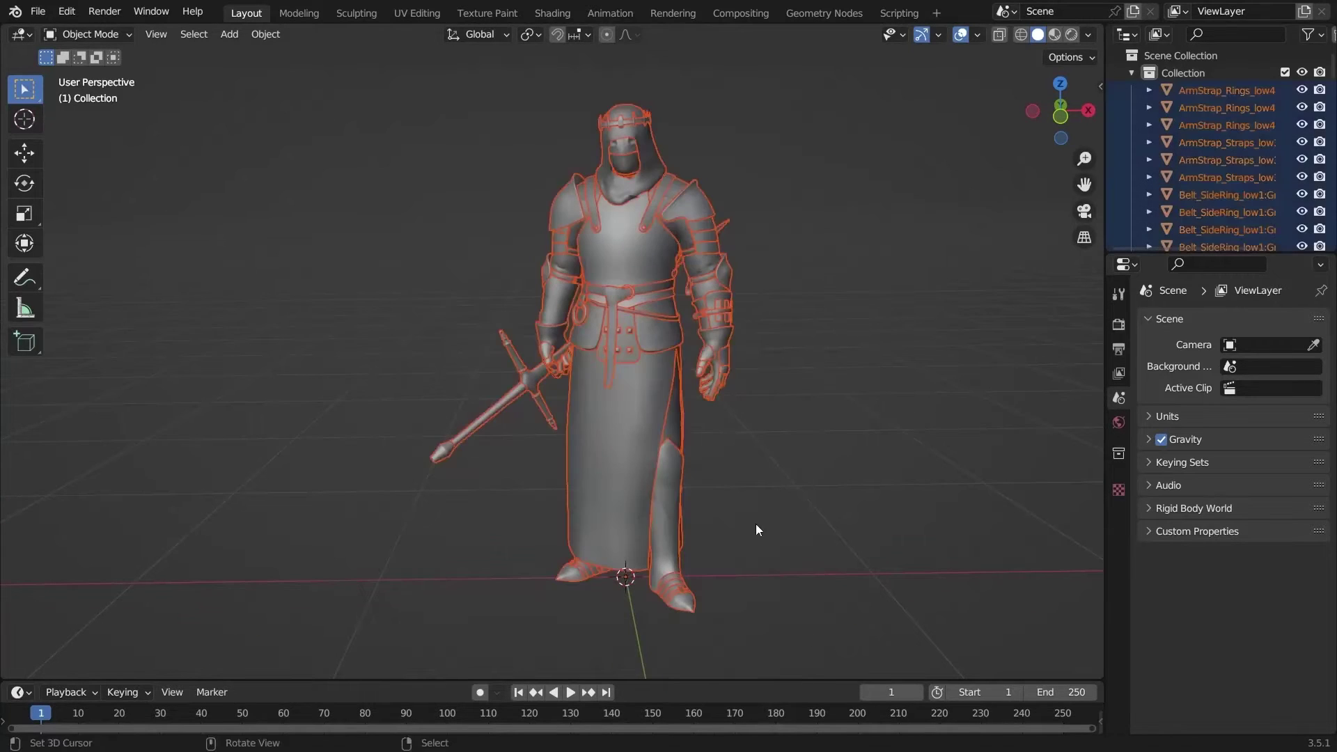
middle_drag(773, 482, 680, 307)
shift+click(680, 308)
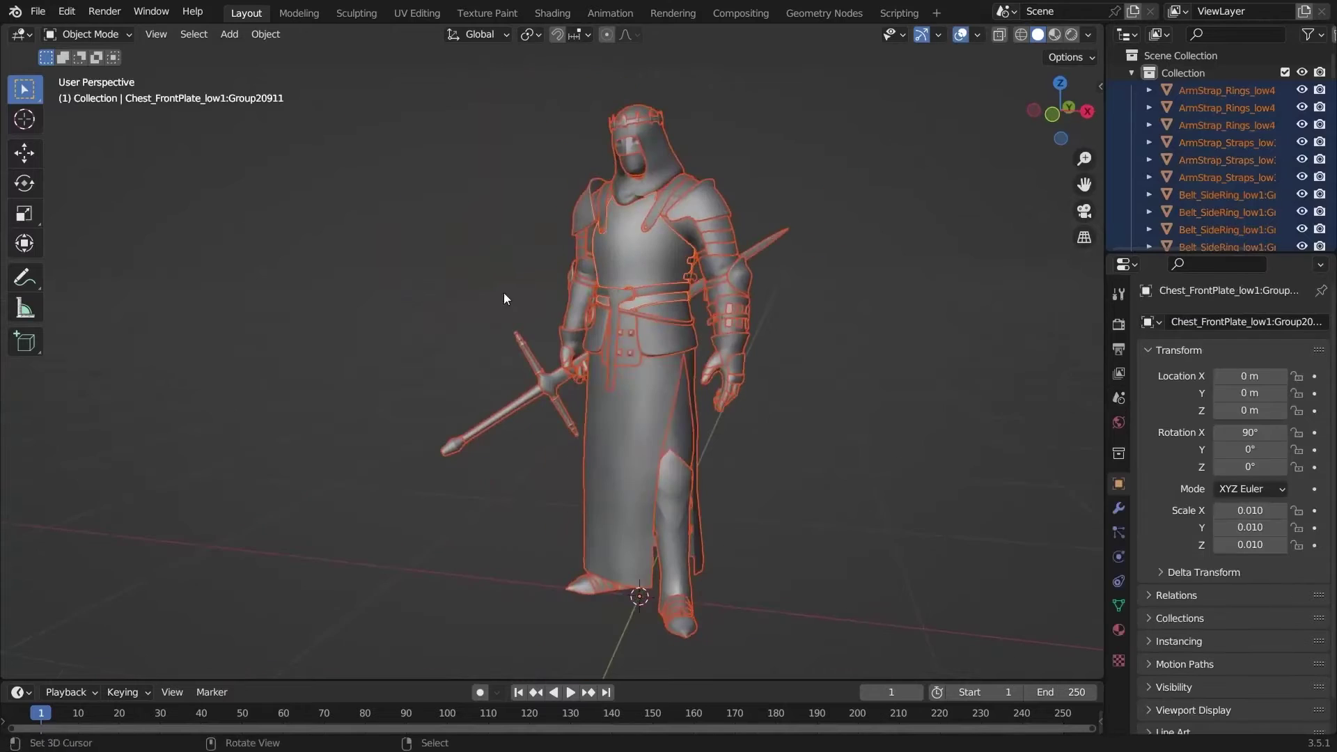
middle_drag(504, 292, 809, 390)
Apply Shade Flat to the selected knight parts from the W context menu
key(n)
click(1094, 221)
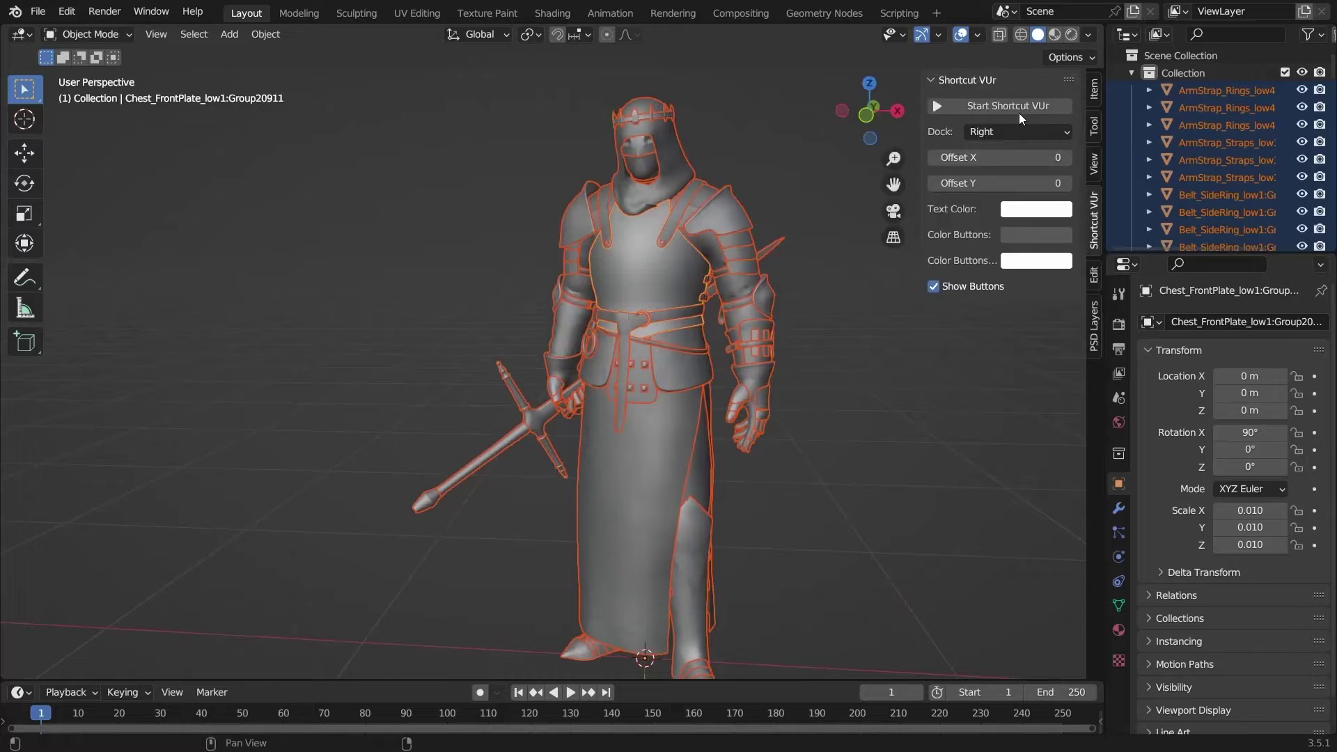
key(w)
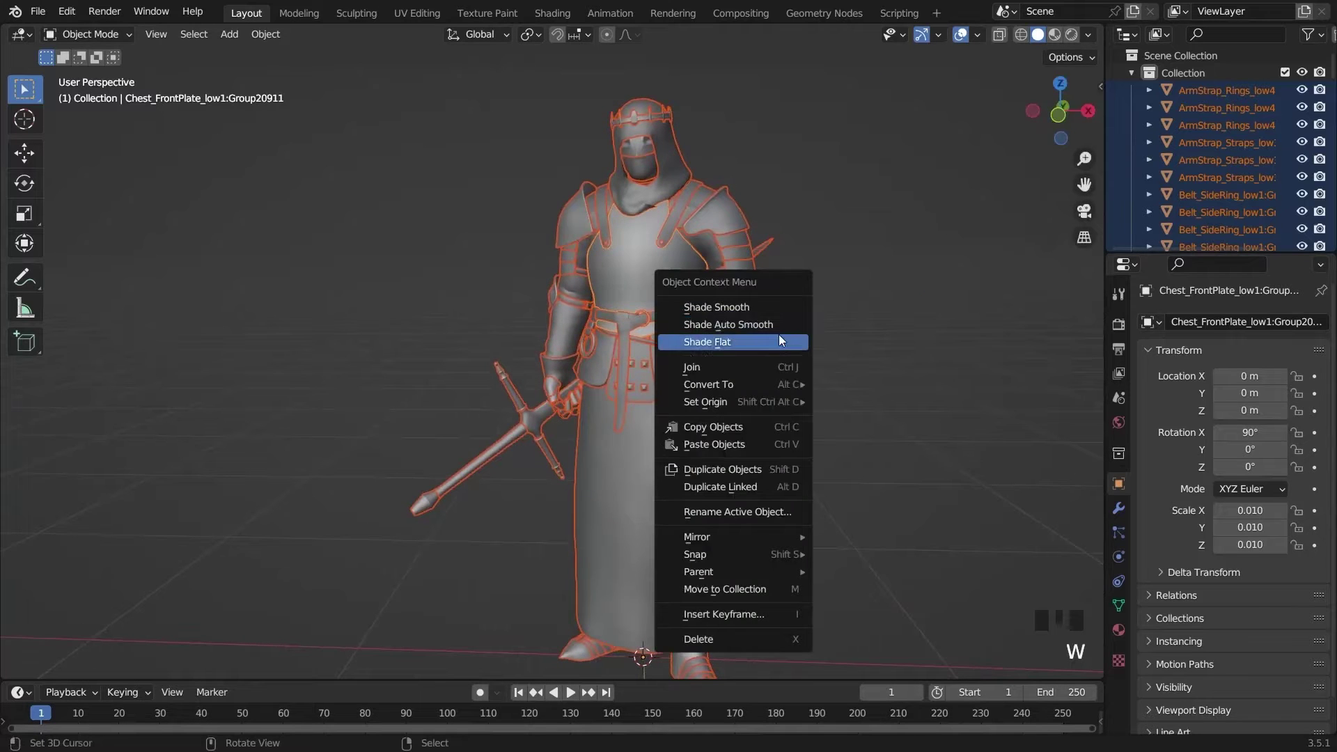
click(779, 340)
middle_drag(728, 422, 708, 418)
Convert the boot toe piece's triangles to quads in Edit Mode
right_click(703, 550)
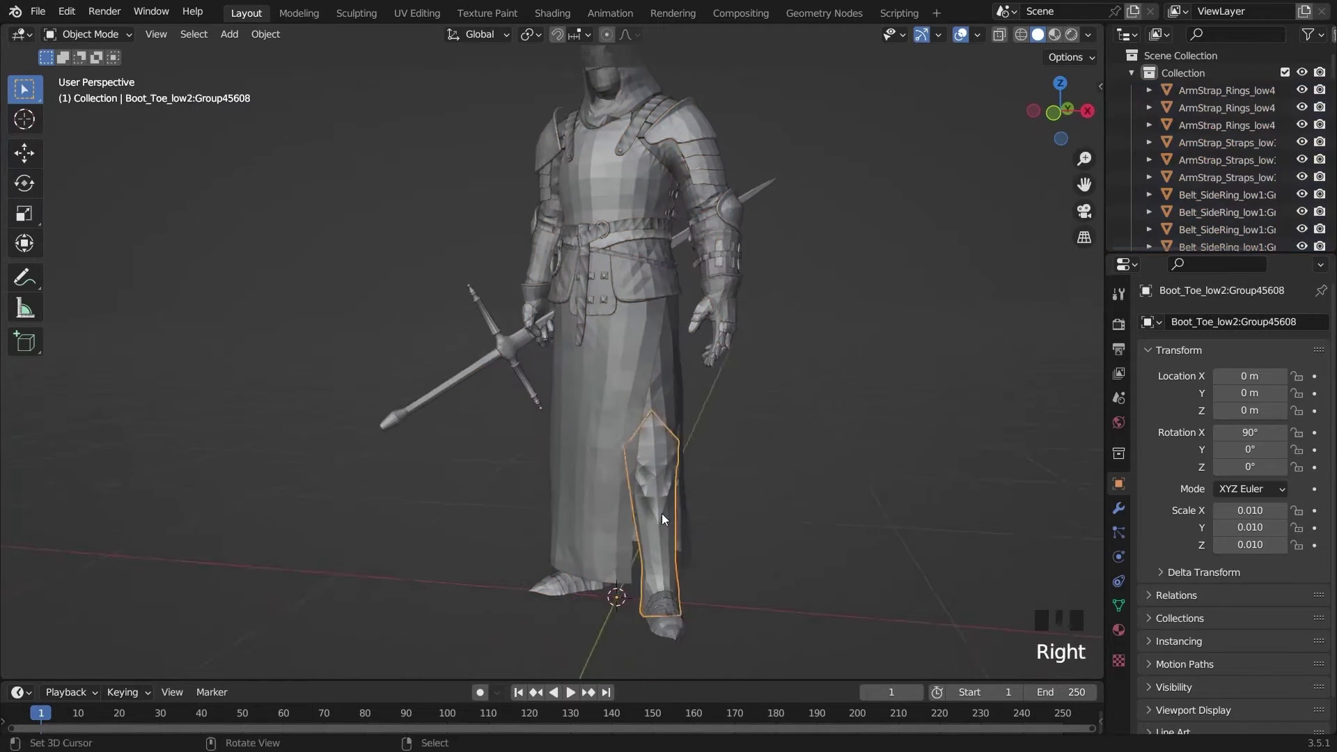
middle_drag(704, 550, 459, 122)
key(Tab)
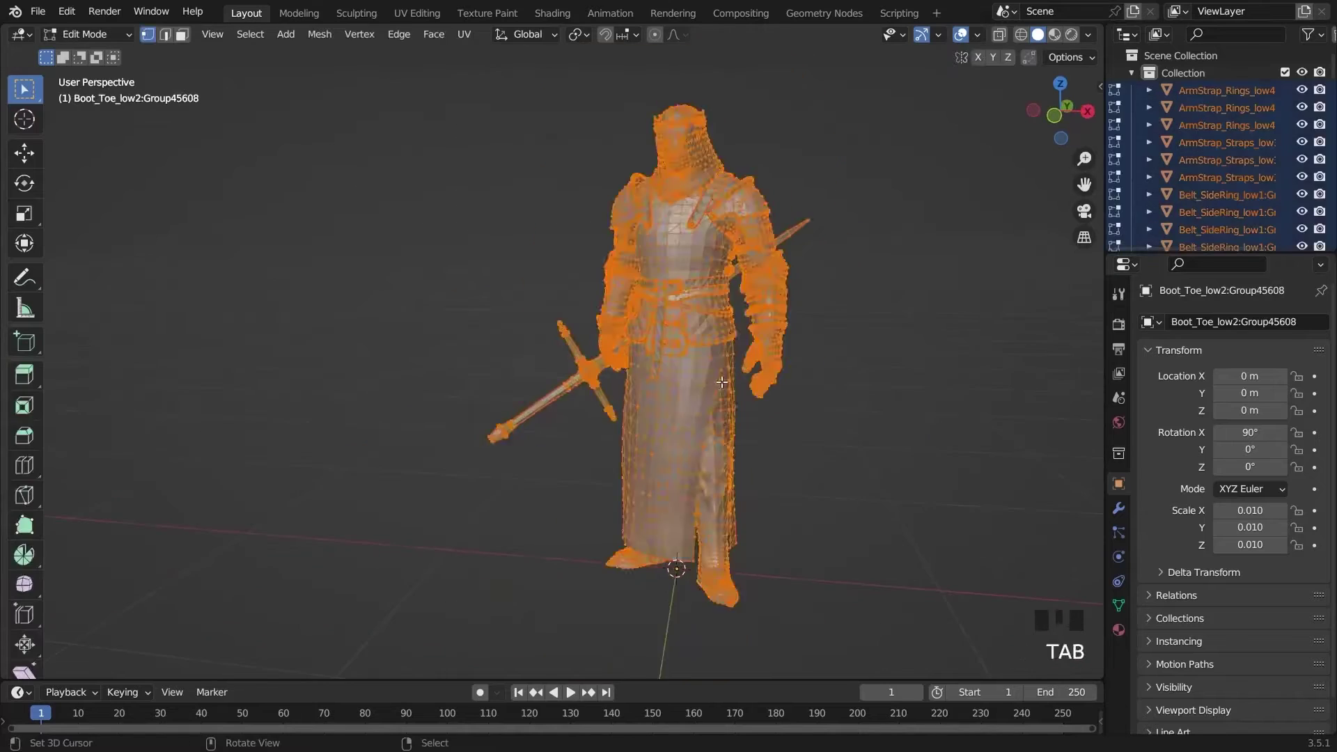
scroll(619, 612, up, 3)
key(ctrl+f)
click(626, 581)
key(Tab)
Add a Bevel modifier to the boot toe: 0.1 m, 1 segment, 30° angle limit
key(KP_Decimal)
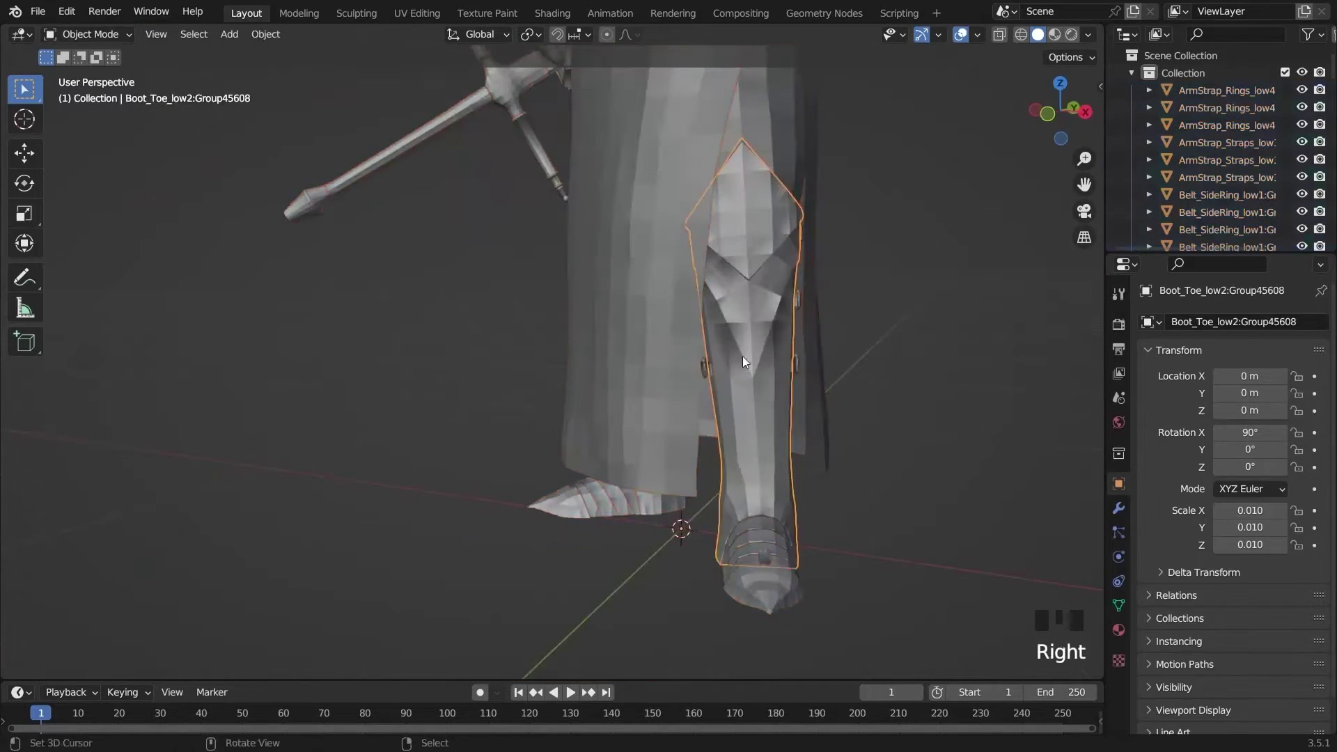
click(1119, 507)
click(1232, 321)
click(898, 407)
scroll(683, 259, up, 2)
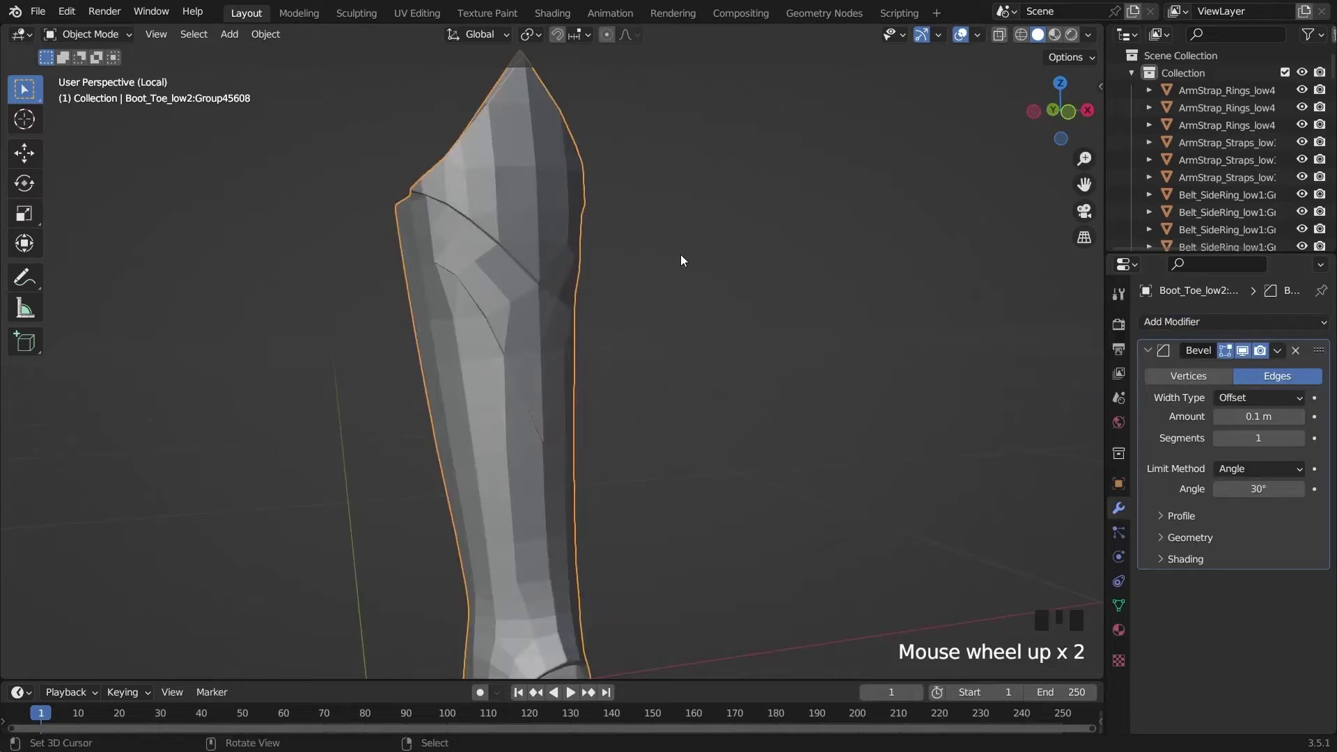
mouse_move(683, 259)
middle_down()
mouse_move(627, 313)
mouse_move(597, 395)
mouse_move(613, 335)
mouse_move(633, 338)
mouse_move(634, 369)
middle_up()
scroll(626, 313, down, 1)
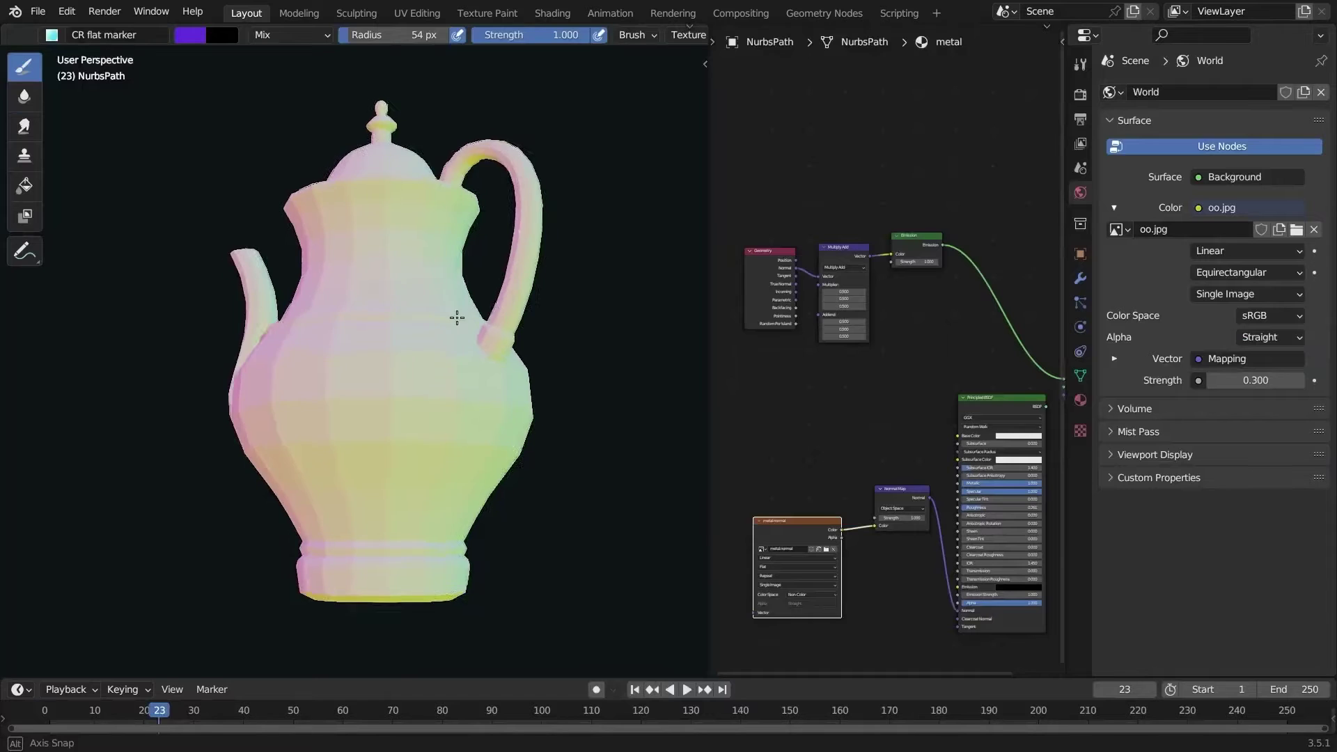
mouse_move(457, 317)
middle_down()
mouse_move(469, 361)
mouse_move(555, 373)
mouse_move(531, 391)
mouse_move(499, 344)
mouse_move(513, 403)
mouse_move(418, 418)
mouse_move(452, 459)
mouse_move(462, 561)
mouse_move(561, 555)
middle_up()
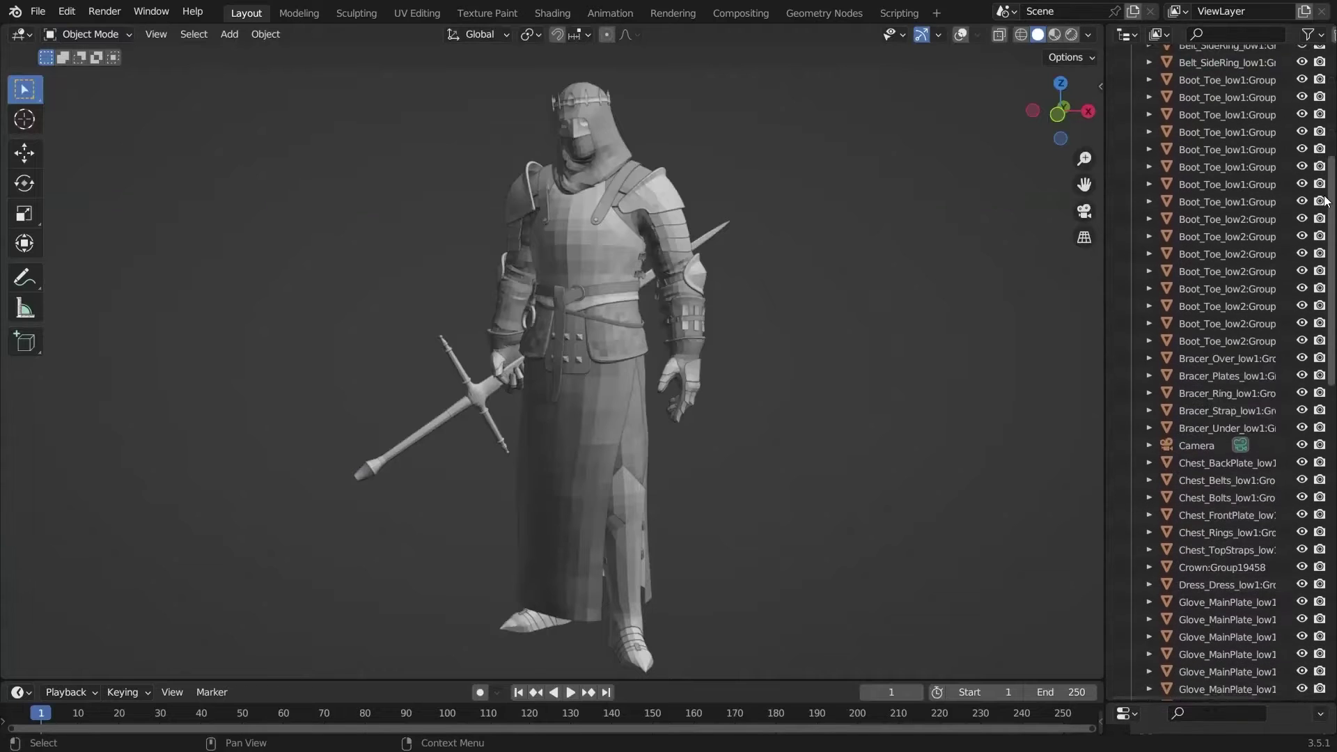
drag(1325, 201, 1330, 501)
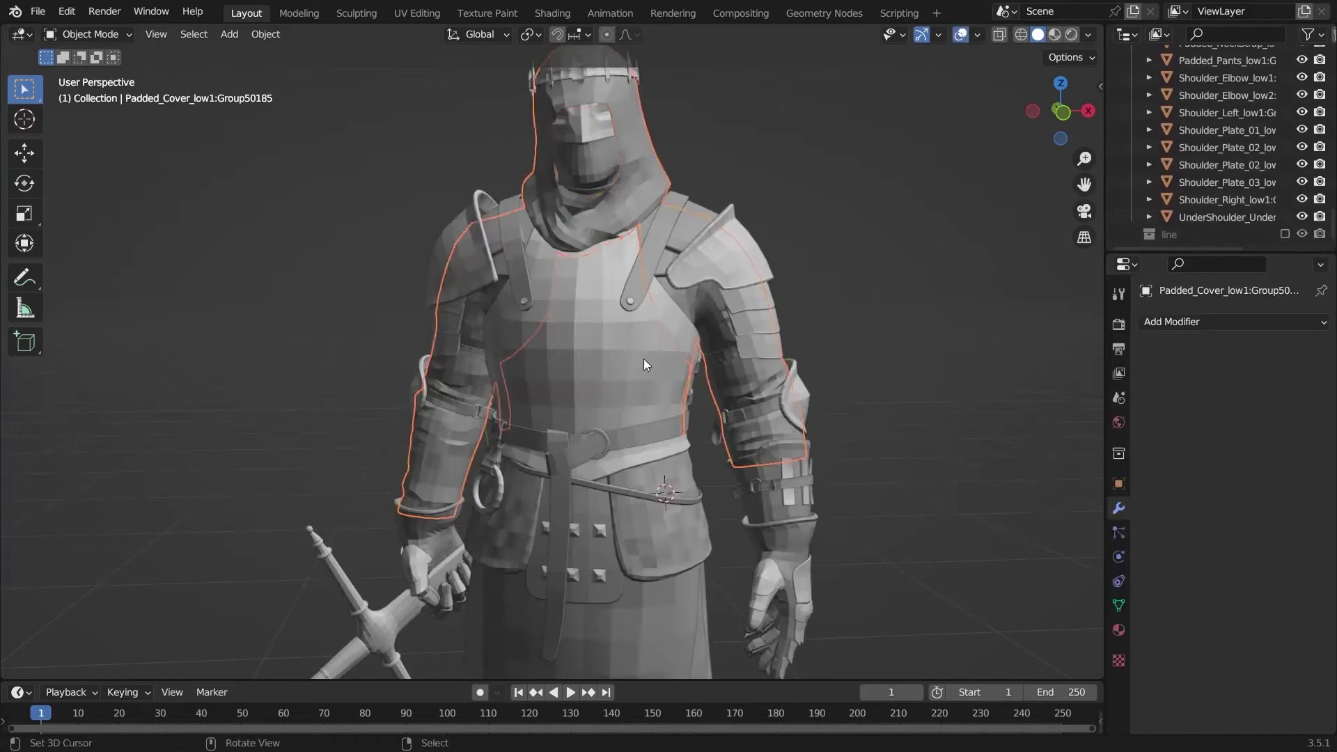
Frame the whole knight and show its grey metallic material settings
middle_drag(408, 277, 534, 377)
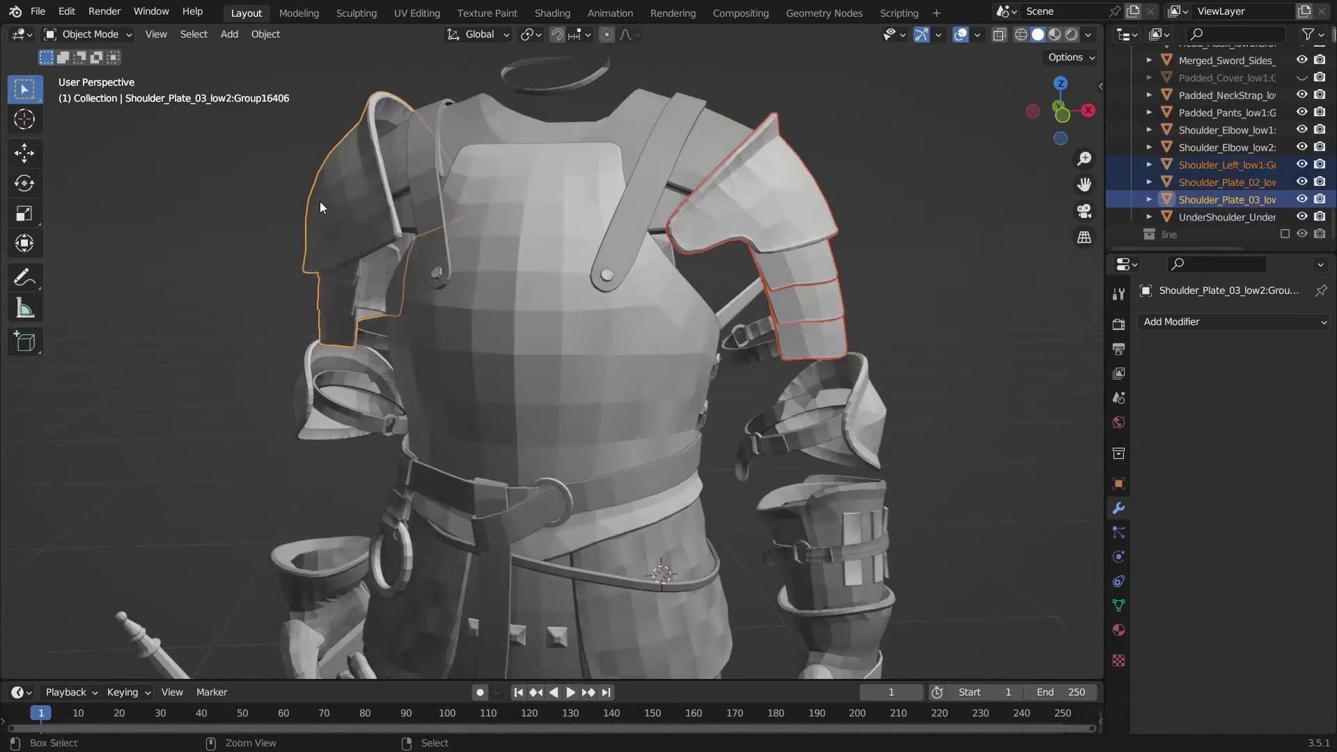
key(n)
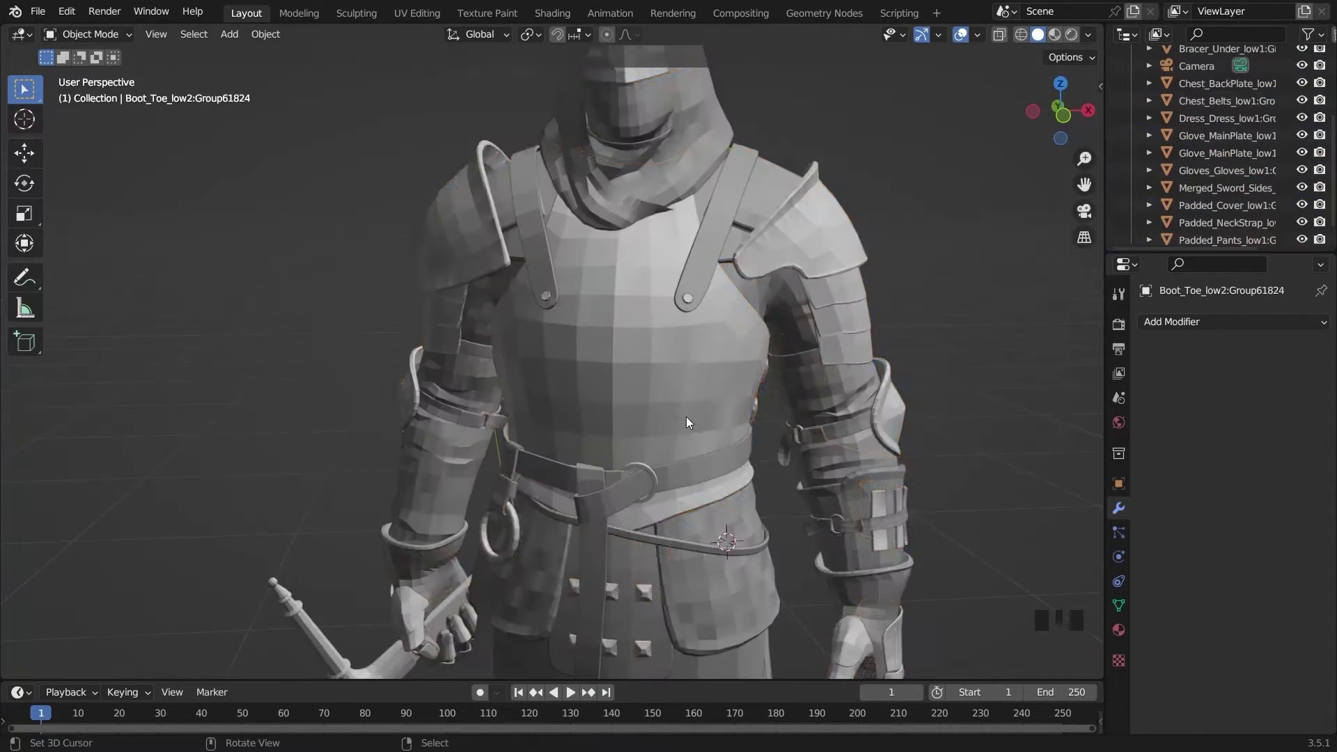
shift+middle_drag(686, 418, 610, 438)
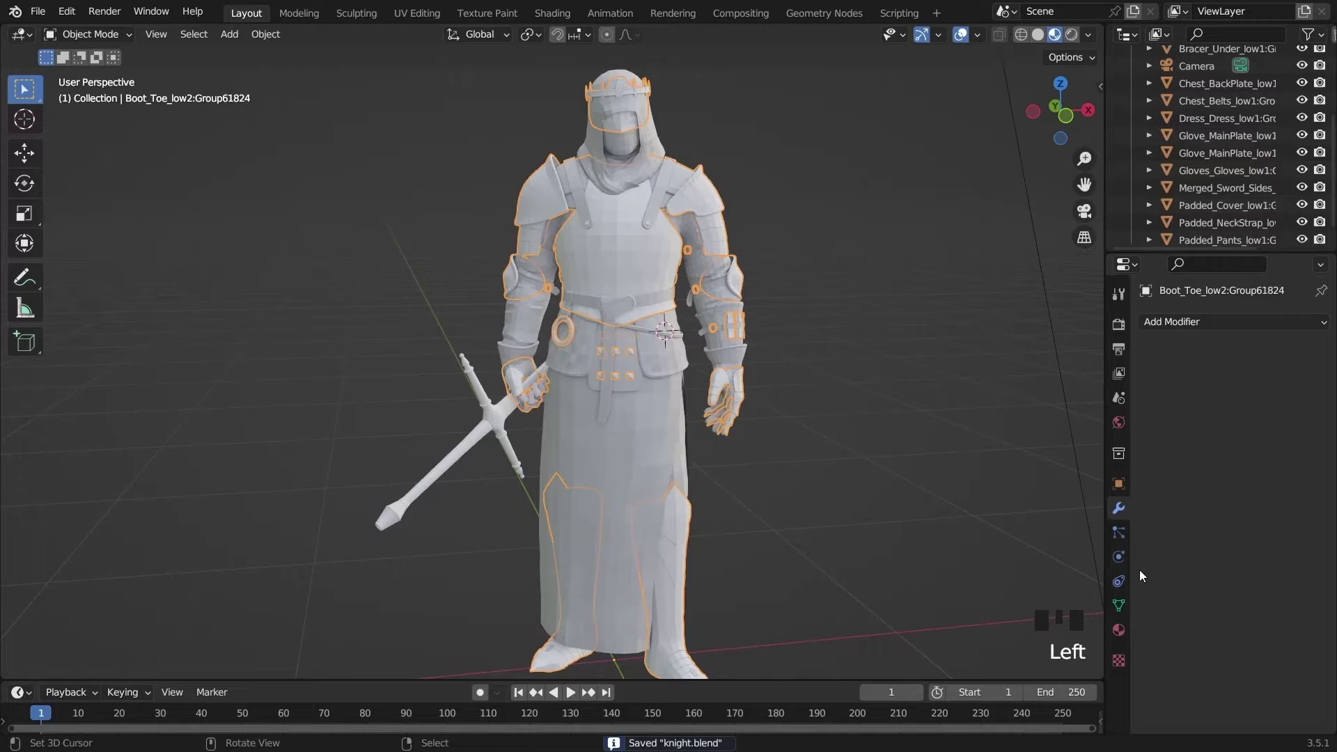
click(1118, 630)
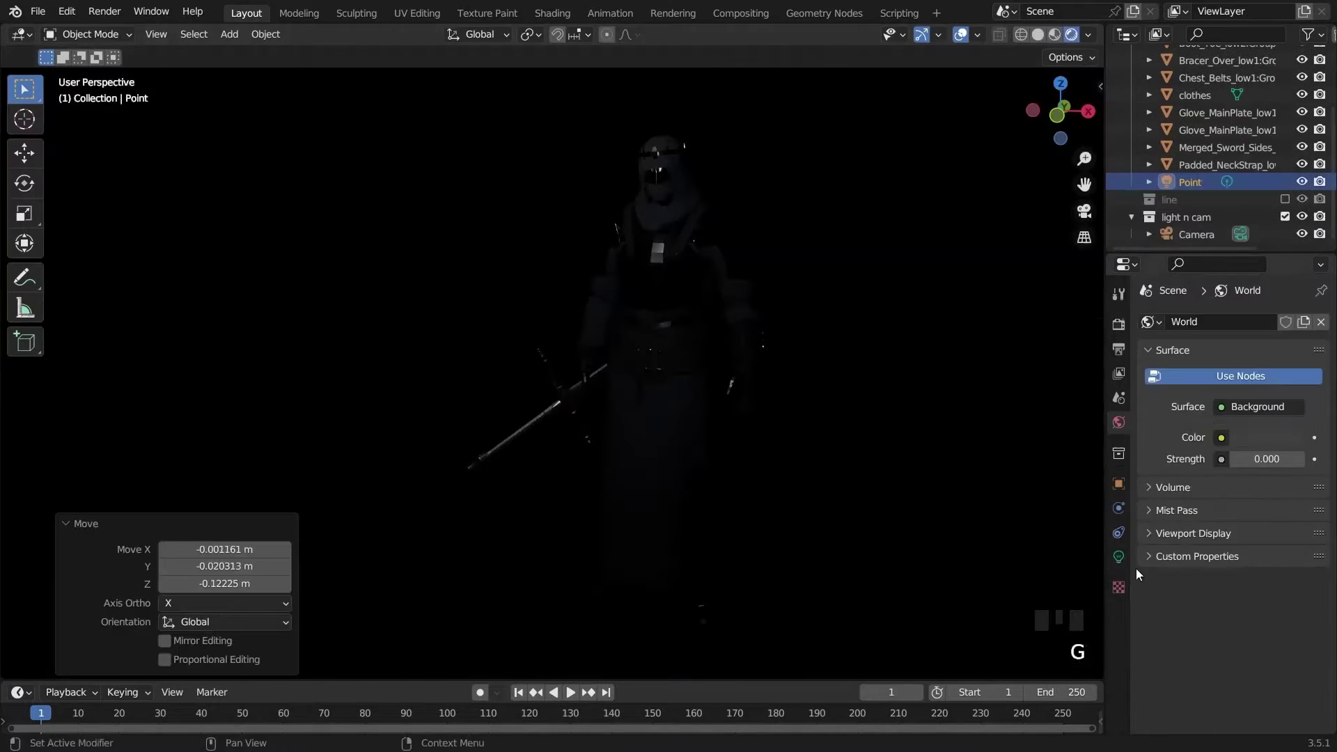
Duplicate the point light into Point.001 and position it to light the knight
key(shift+d)
click(958, 352)
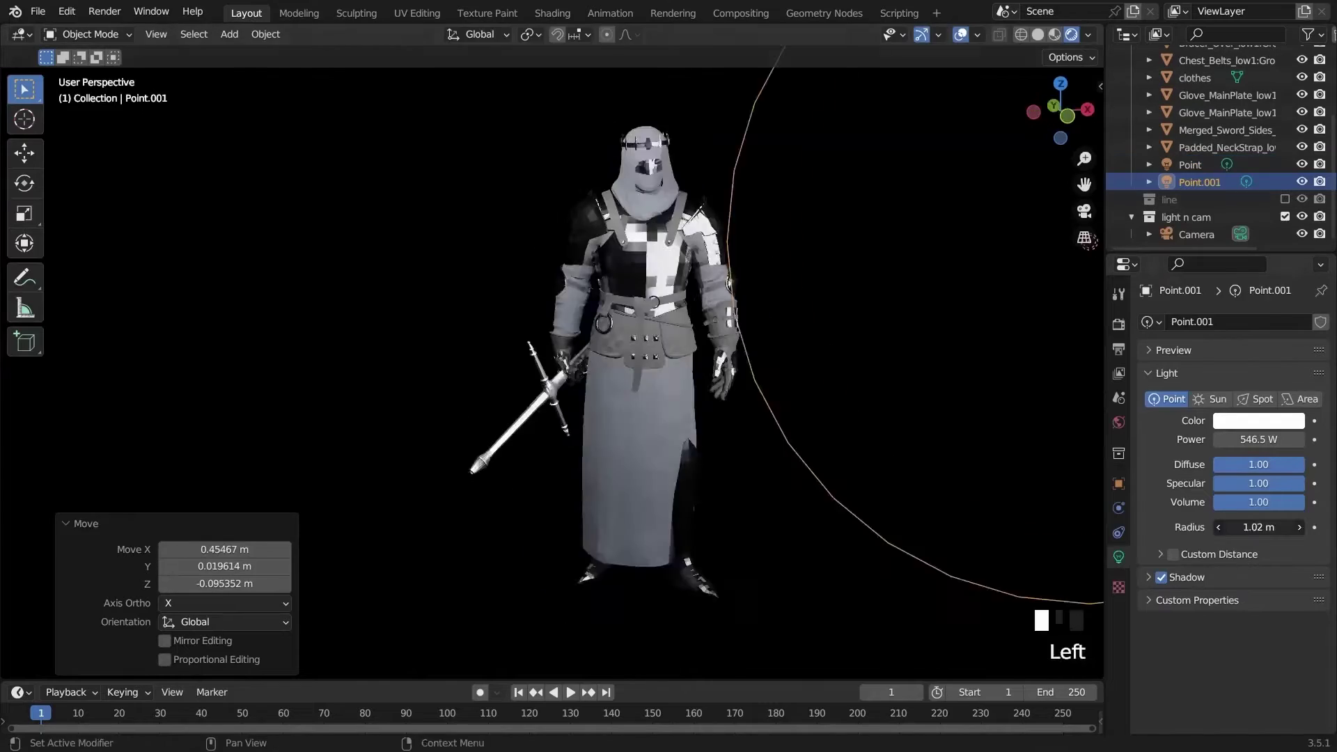
middle_drag(959, 353, 755, 520)
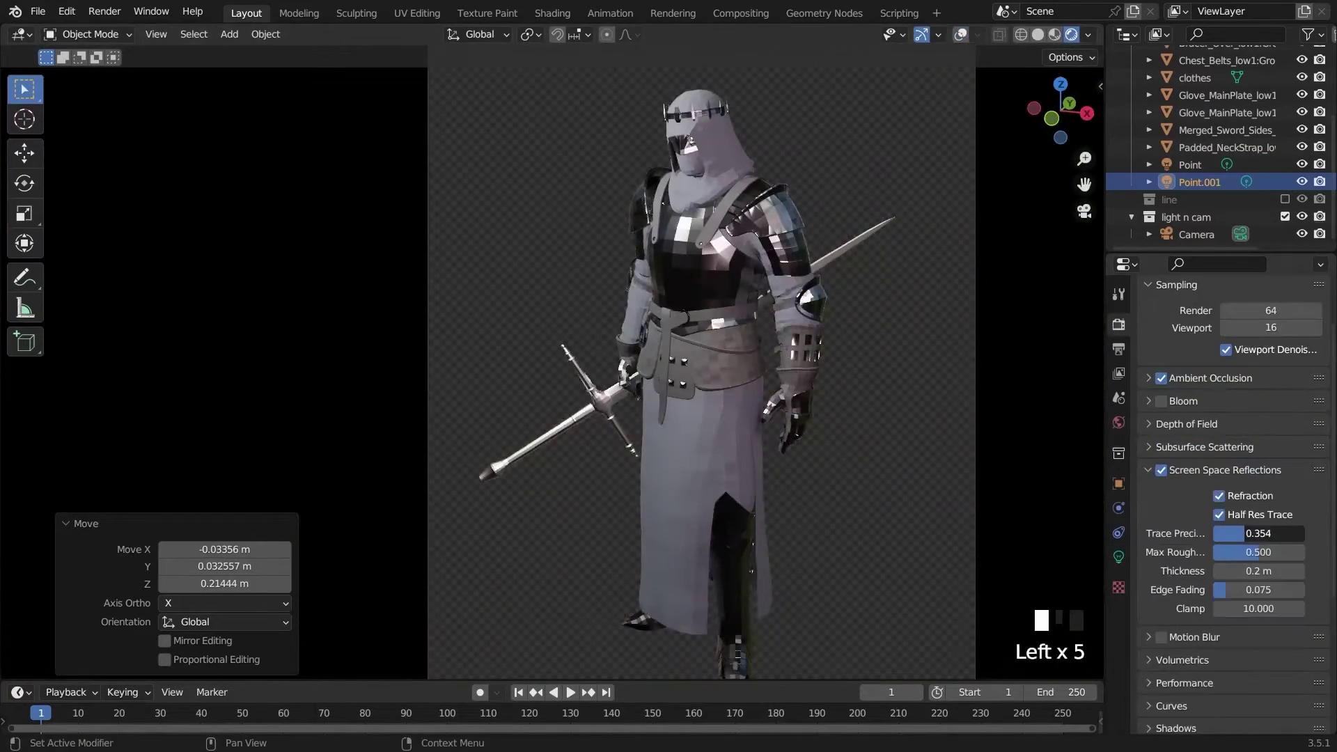
scroll(696, 362, up, 2)
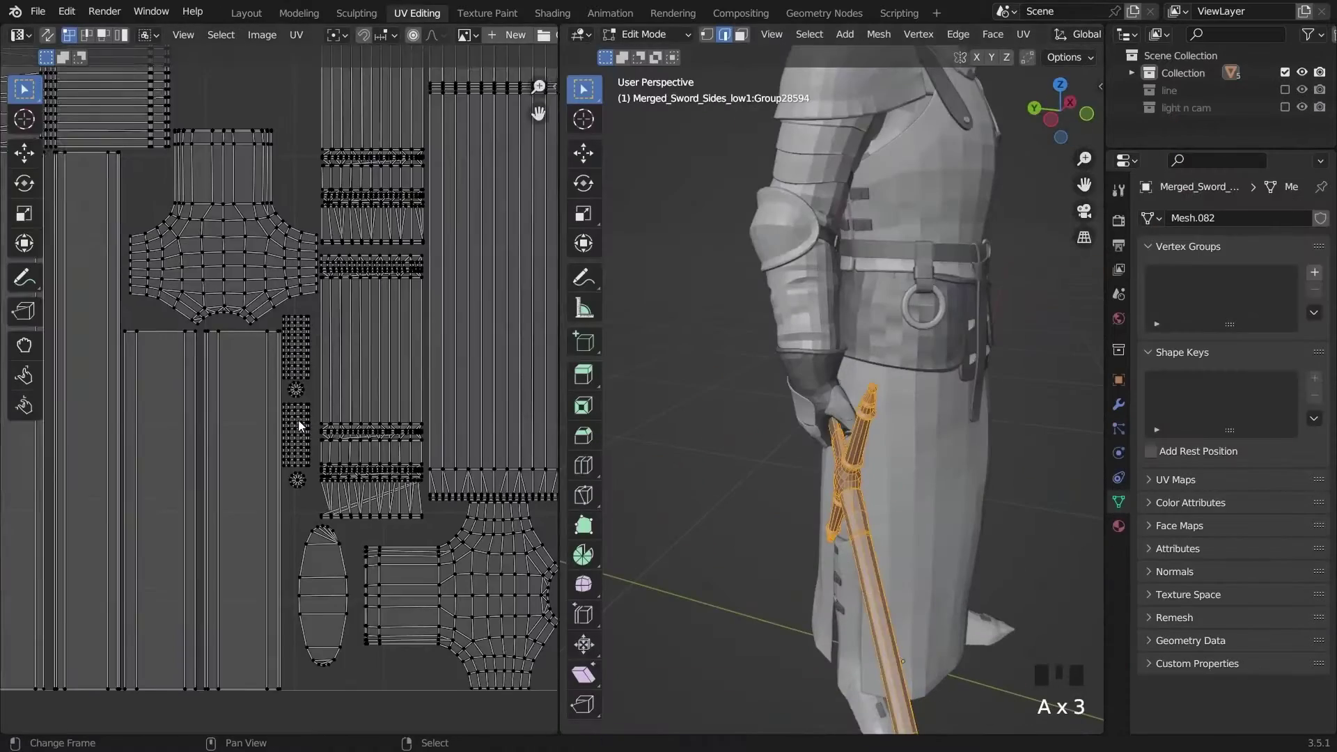
Try re-unwrapping the sword mesh, revert to its previous layout and pack its UV islands
scroll(298, 420, up, 4)
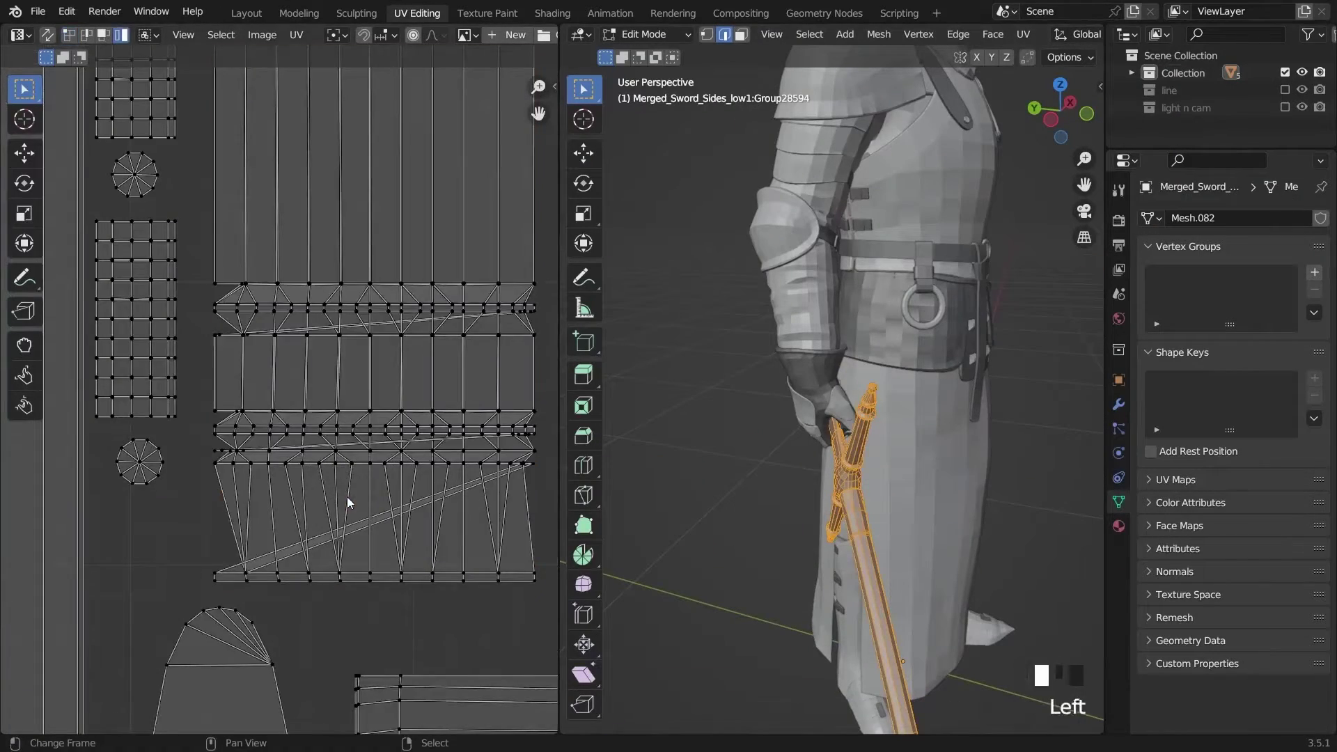
scroll(347, 496, down, 4)
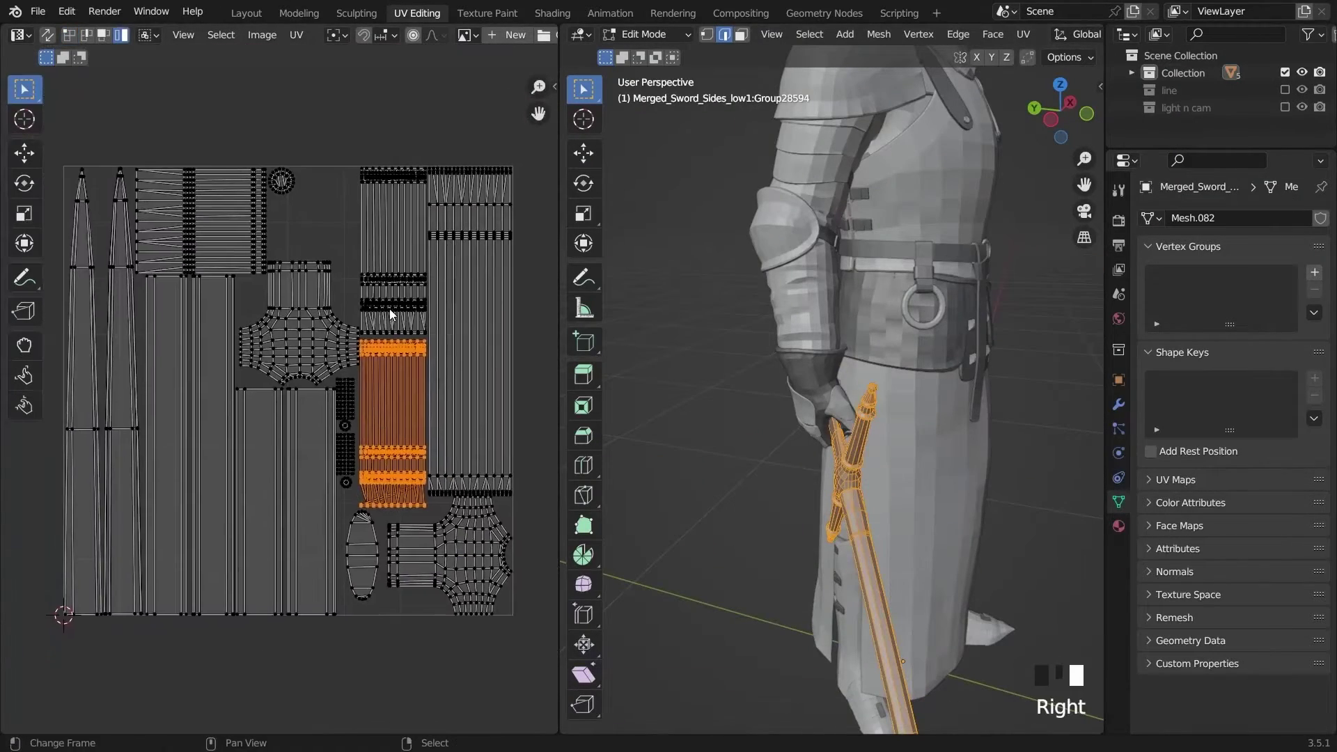
scroll(390, 308, up, 2)
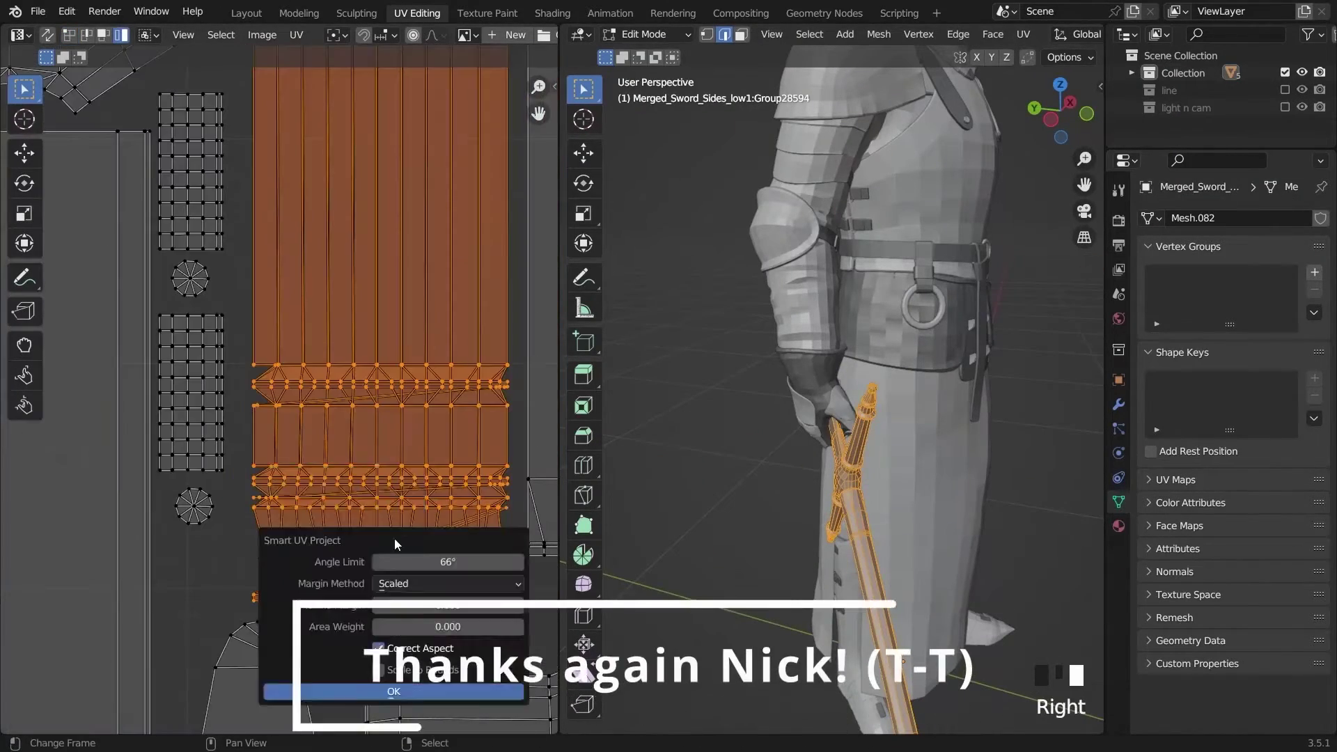
scroll(388, 512, down, 2)
key(a)
key(a)
key(a)
key(a)
key(a)
key(a)
key(u)
click(728, 477)
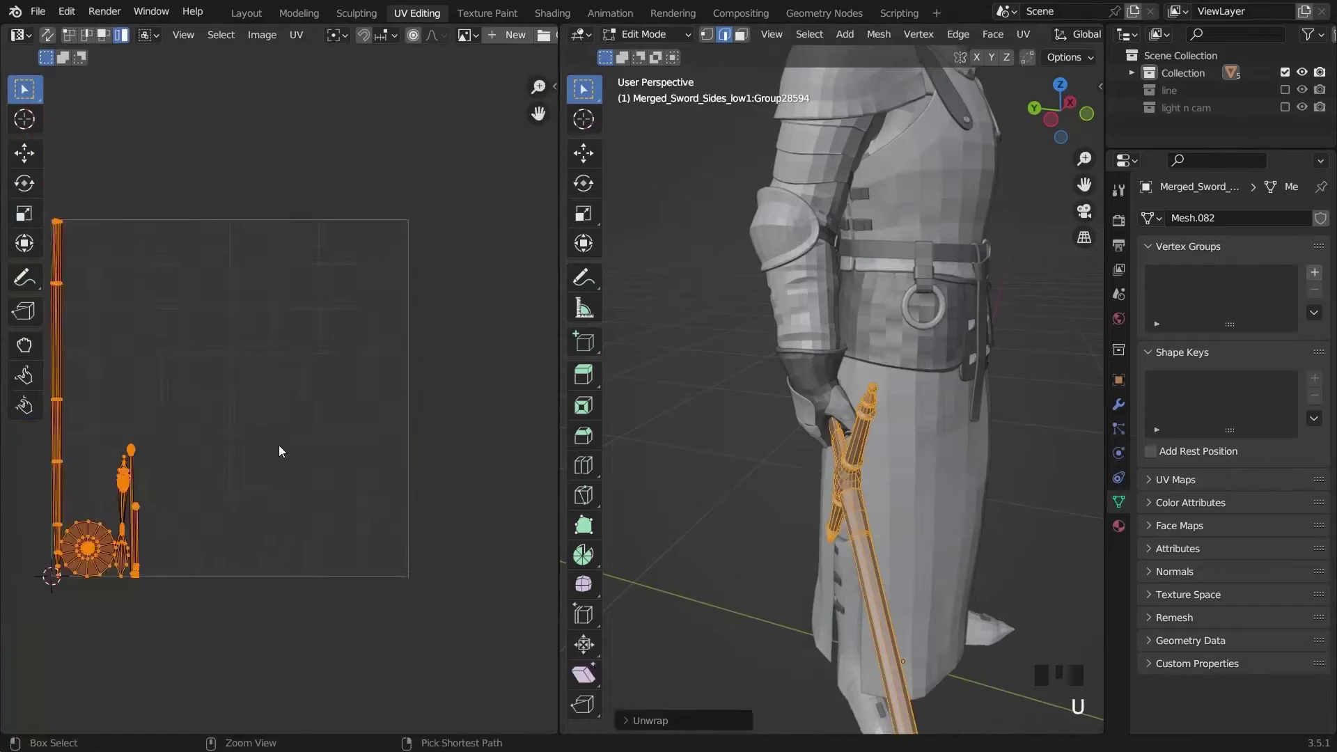
key(ctrl+z)
scroll(241, 367, up, 3)
key(ctrl+z)
key(ctrl+p)
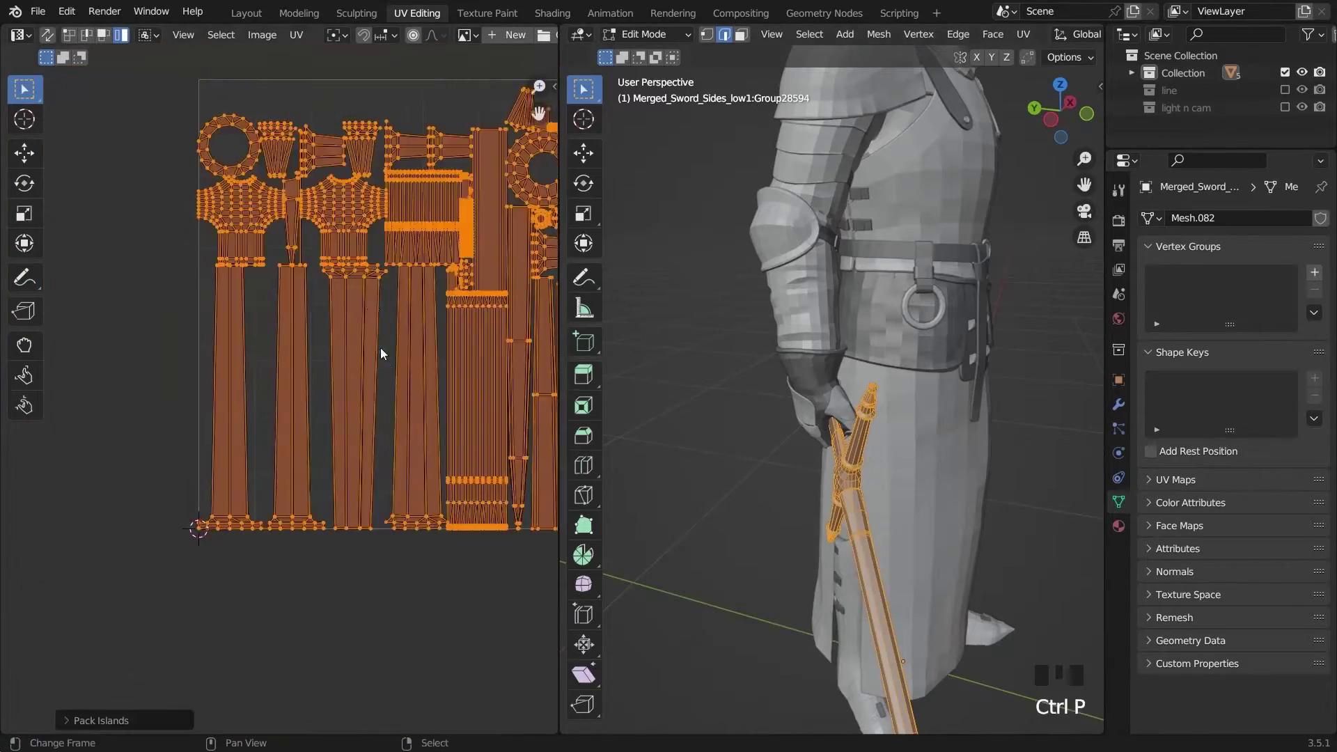
Inspect the packed sword UVs in a maximized UV editor and save the file
key(ctrl+space)
key(alt+a)
scroll(872, 260, up, 4)
scroll(872, 260, down, 3)
scroll(874, 587, up, 5)
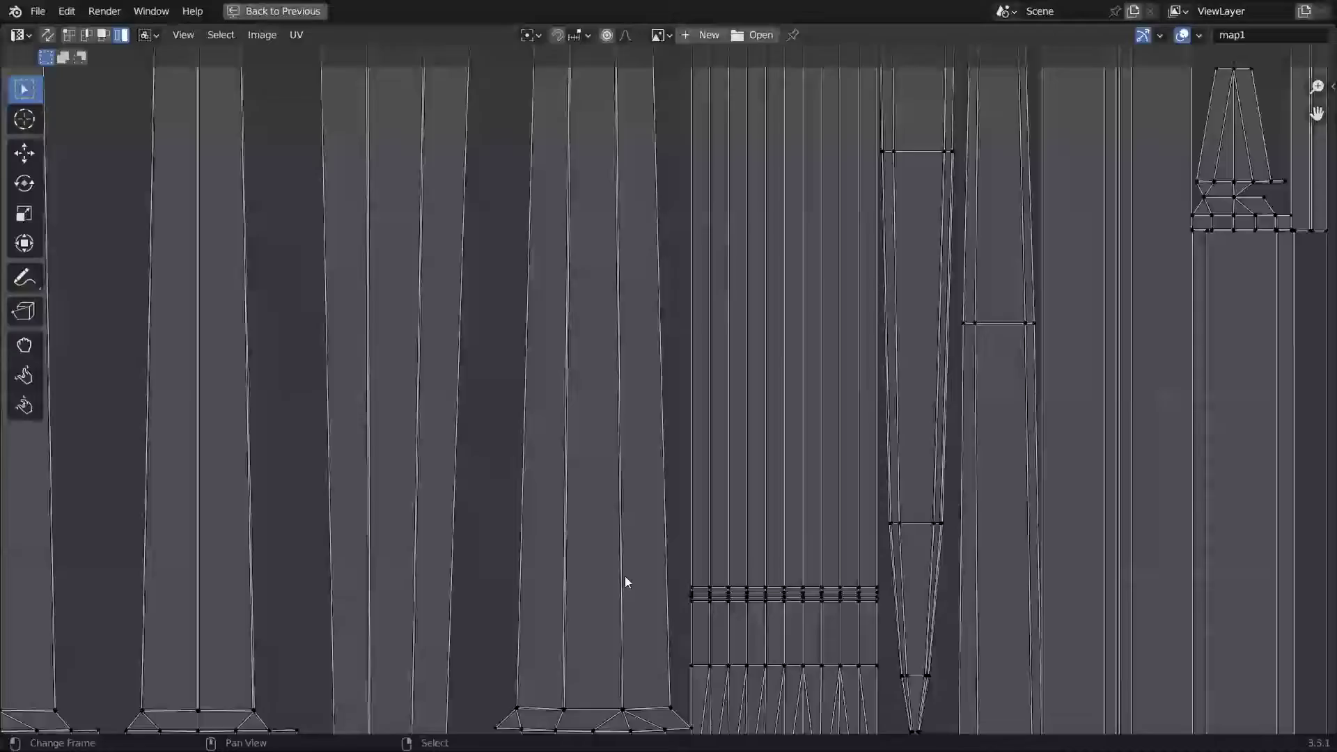
scroll(625, 578, down, 7)
scroll(728, 529, up, 3)
key(a)
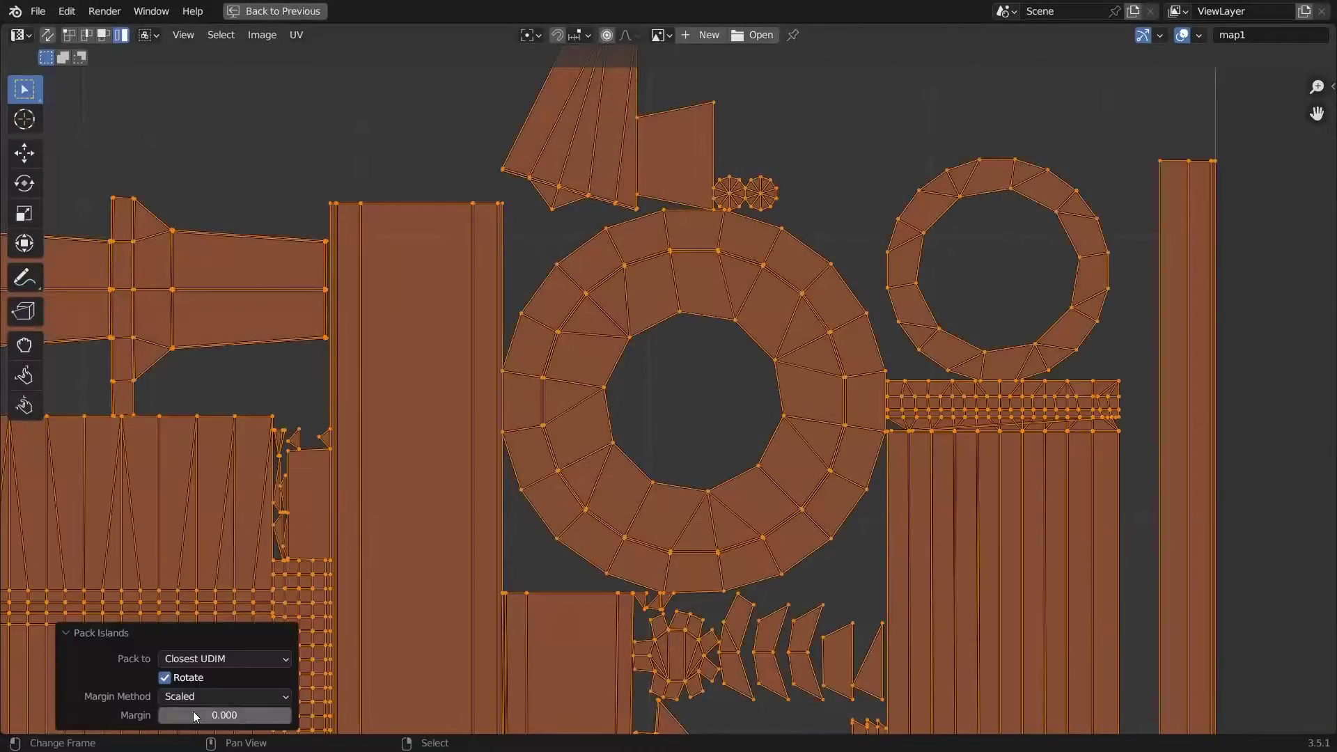
scroll(603, 438, down, 4)
key(ctrl+s)
key(ctrl+space)
key(Tab)
scroll(909, 347, down, 3)
Select all faces of the bracers and belt and start a Smart UV Project re-unwrap
key(Tab)
key(a)
key(a)
key(a)
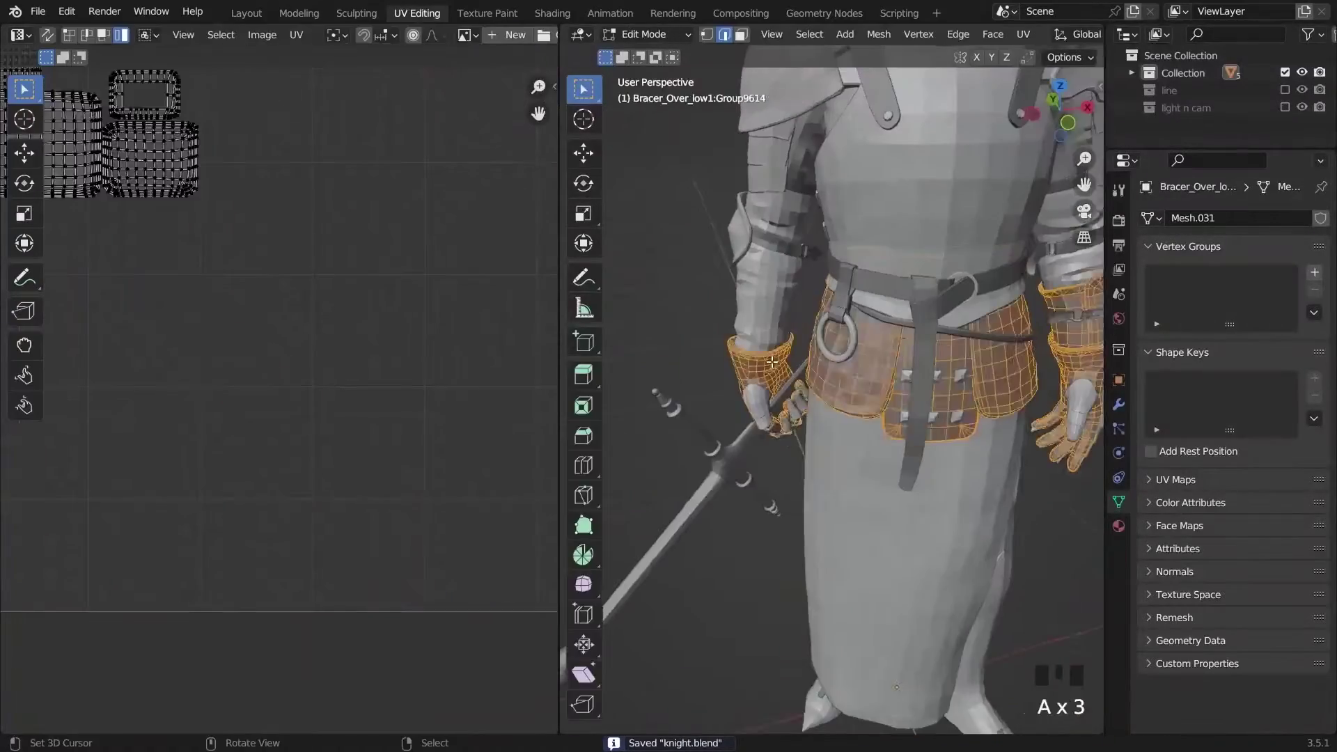
scroll(349, 374, up, 3)
key(ctrl+p)
scroll(317, 429, up, 4)
shift+right_click(316, 429)
key(u)
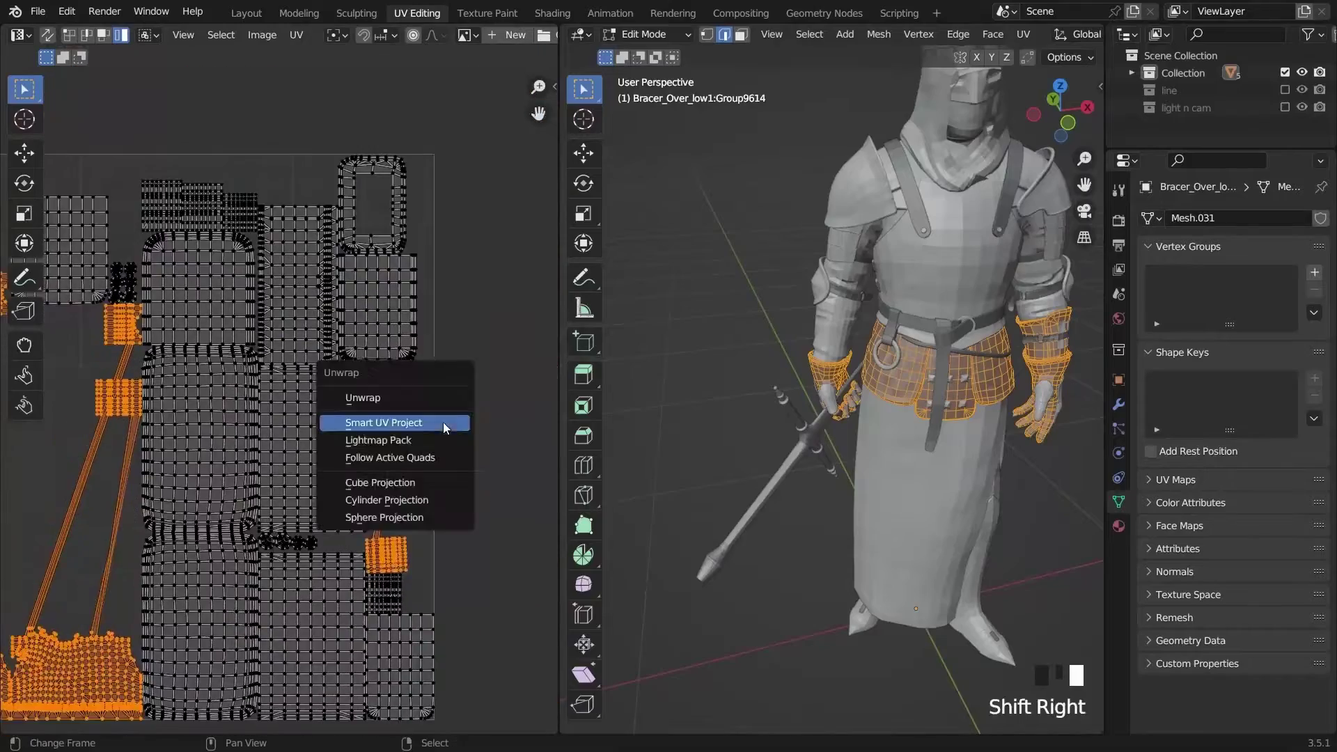
click(327, 401)
scroll(328, 400, down, 3)
Confirm the smart projection, equalise the UV island scale and save the knight file
key(u)
click(327, 424)
click(362, 459)
key(ctrl+a)
scroll(367, 463, up, 3)
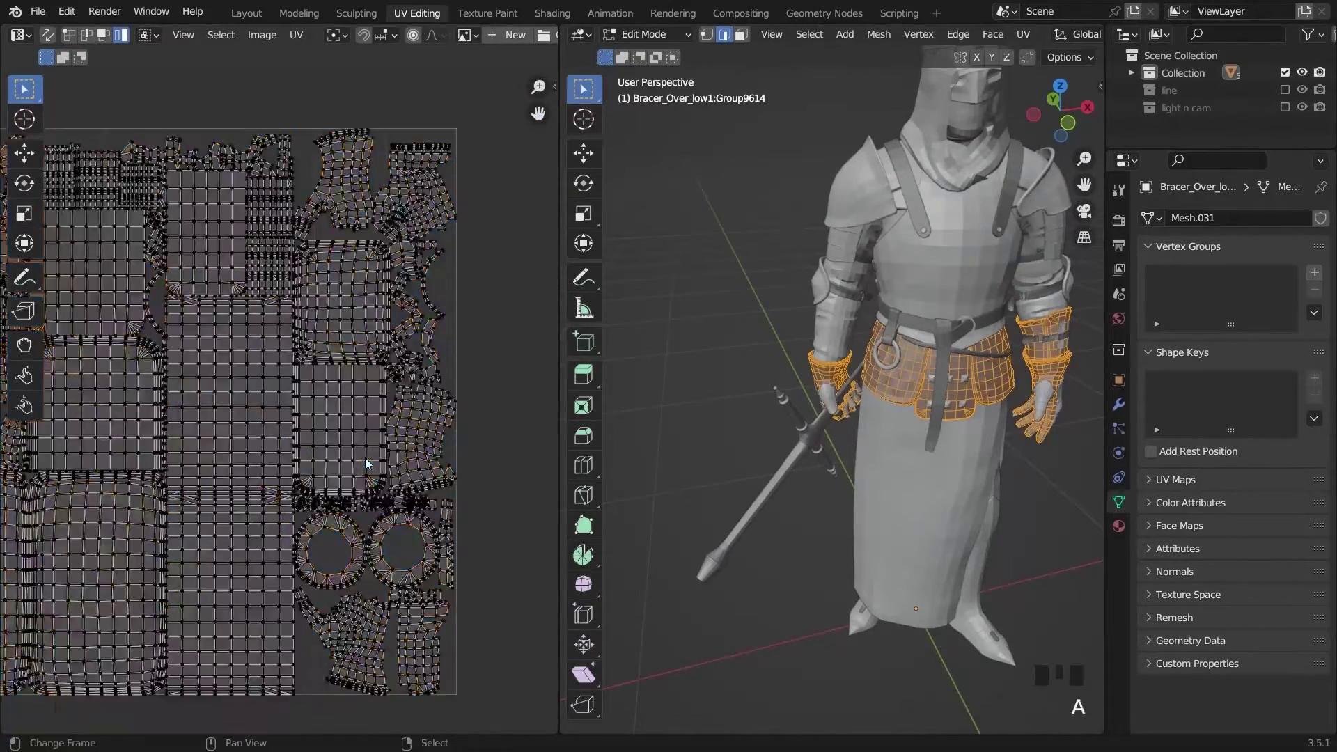
scroll(279, 439, down, 2)
key(Tab)
key(ctrl+s)
Average the island scale and pack the UVs of the belt and strap mesh
shift+middle_drag(930, 380, 942, 376)
scroll(942, 376, down, 3)
click(899, 366)
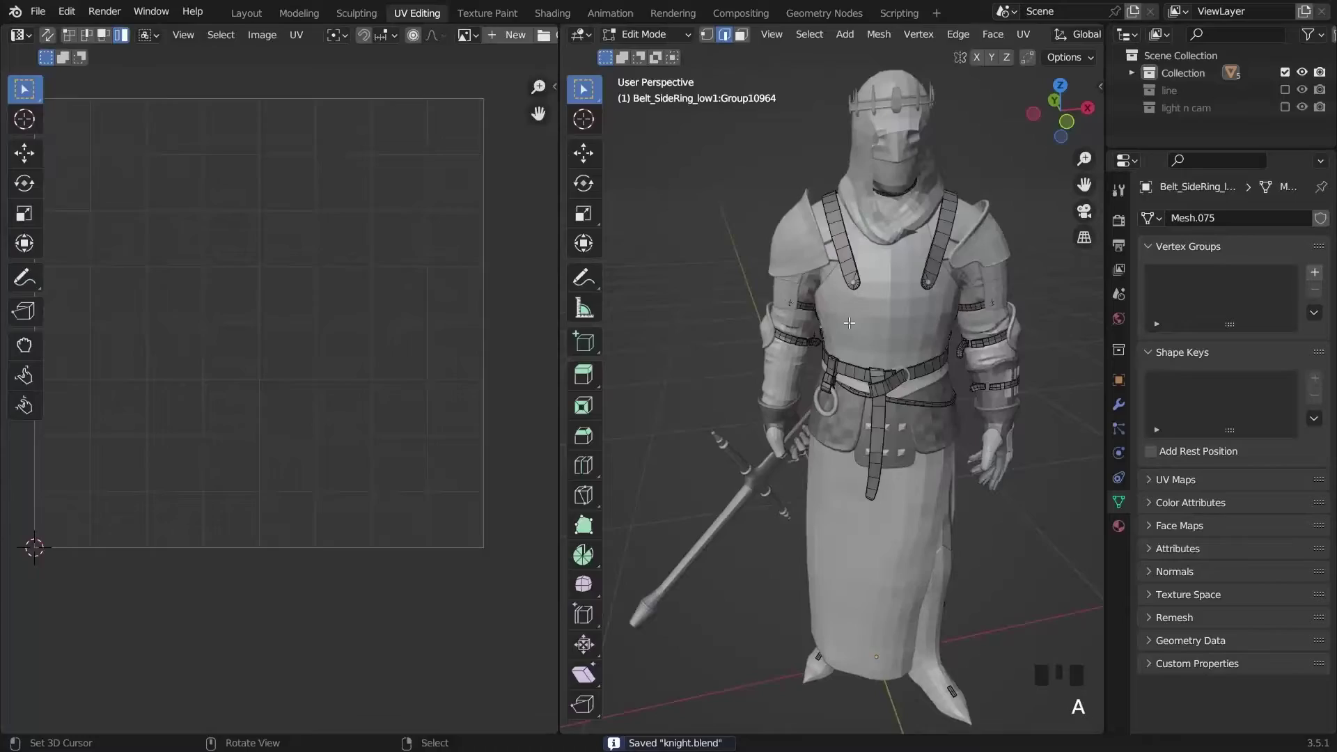
key(Tab)
key(a)
key(ctrl+a)
key(ctrl+p)
scroll(402, 230, up, 4)
scroll(402, 230, down, 4)
Re-unwrap the belt islands with smart projection, pack them and review them full-screen
right_click(426, 286)
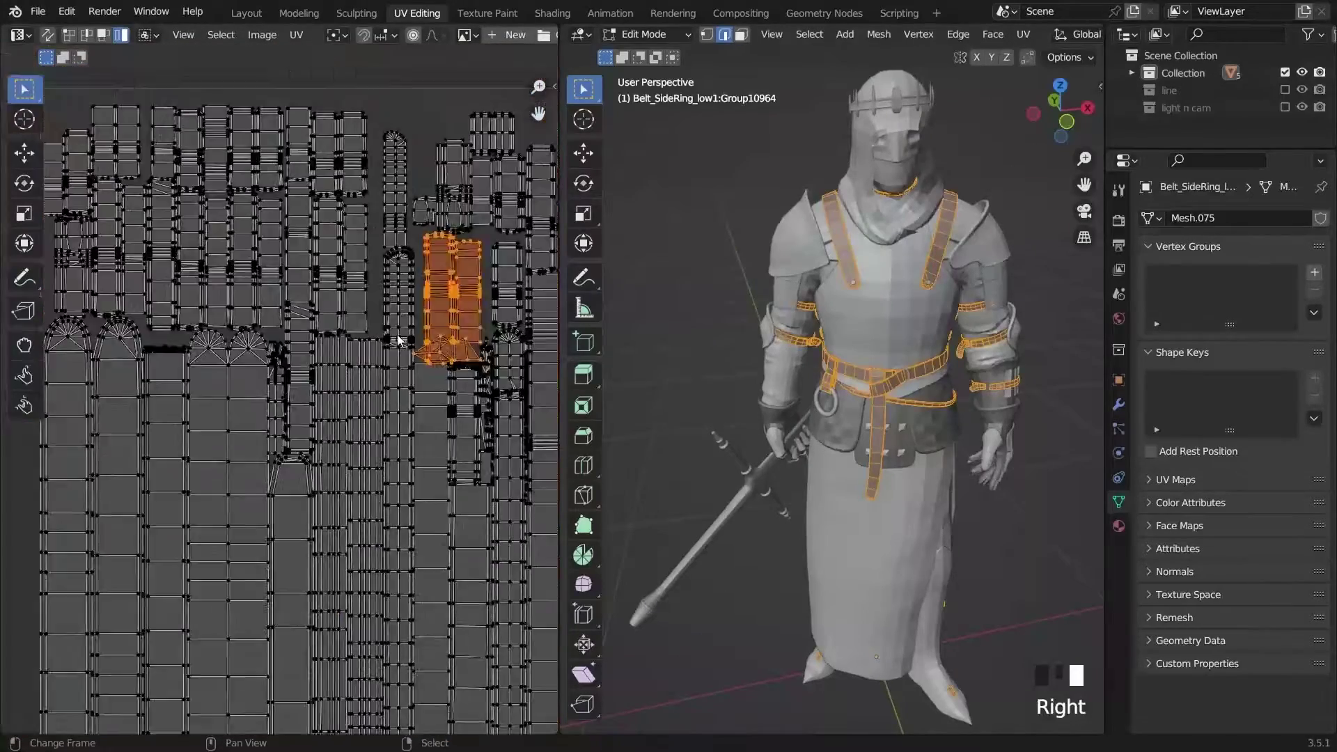
key(a)
right_click(449, 336)
click(457, 489)
key(ctrl+p)
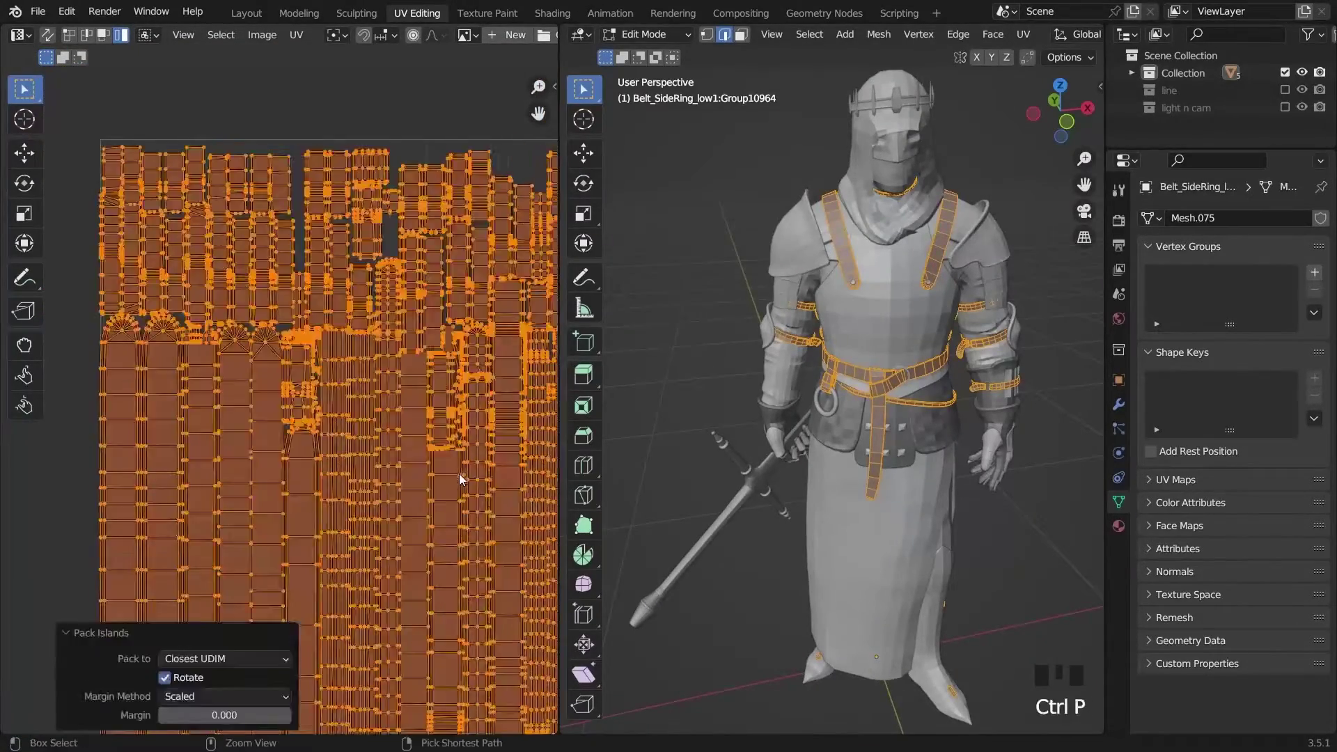
key(ctrl+space)
key(alt+a)
scroll(608, 301, up, 4)
scroll(794, 423, down, 2)
scroll(607, 249, up, 3)
Re-unwrap with Smart UV Project once more and pack the islands
key(u)
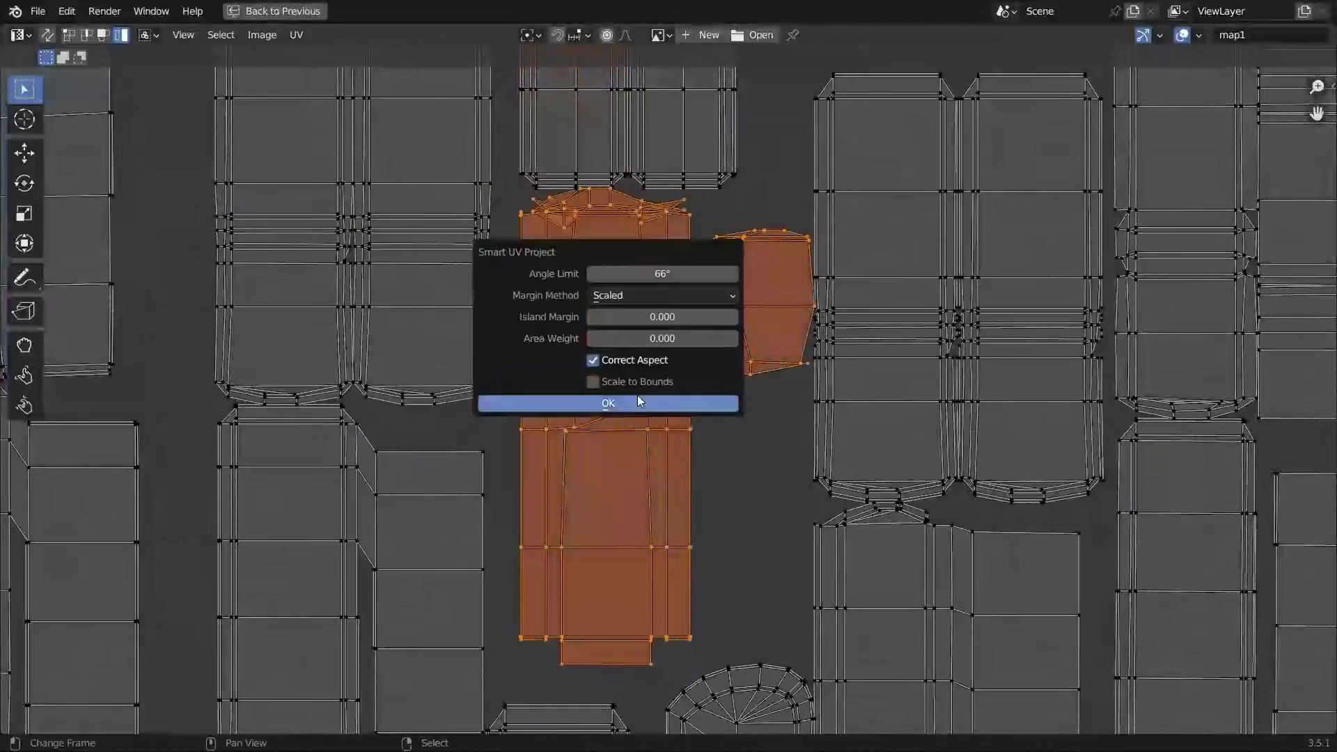
click(637, 398)
key(ctrl+p)
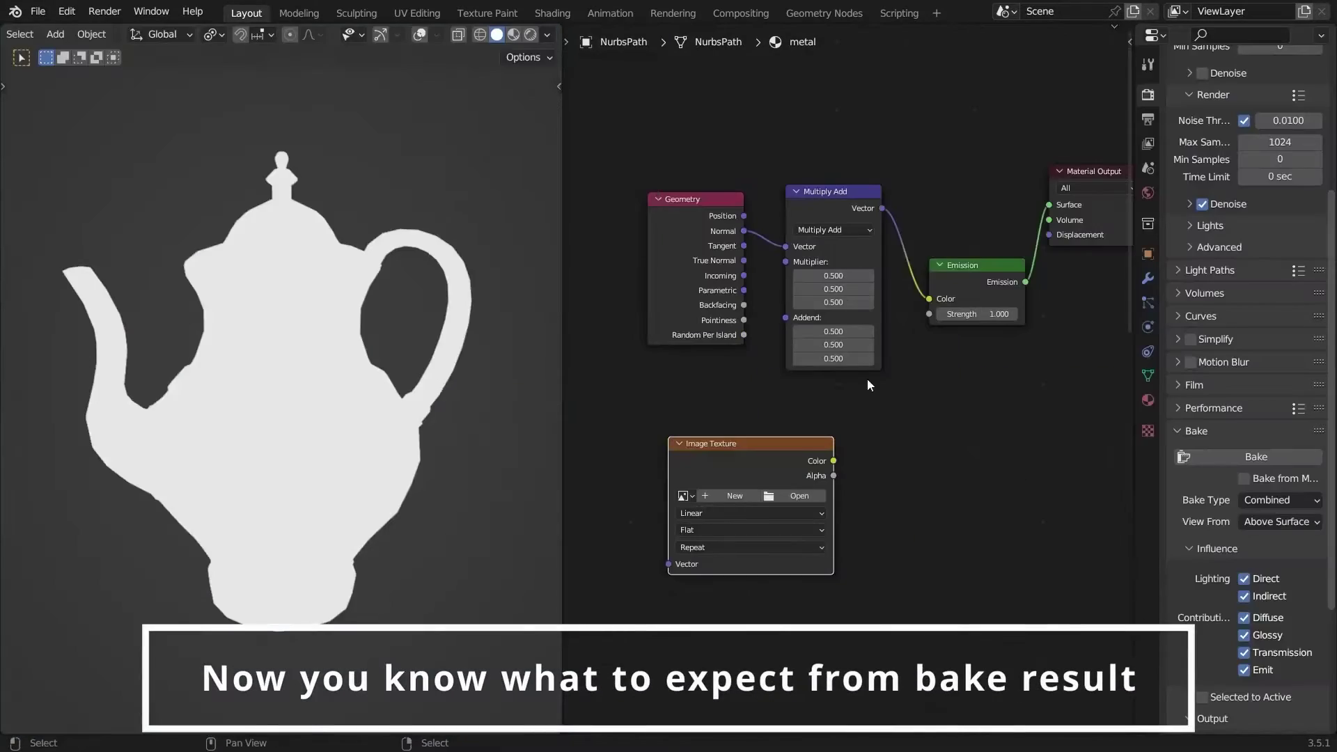
Create a new bake image on the Image Texture node and set it to Non-Color
click(725, 495)
click(818, 679)
click(778, 582)
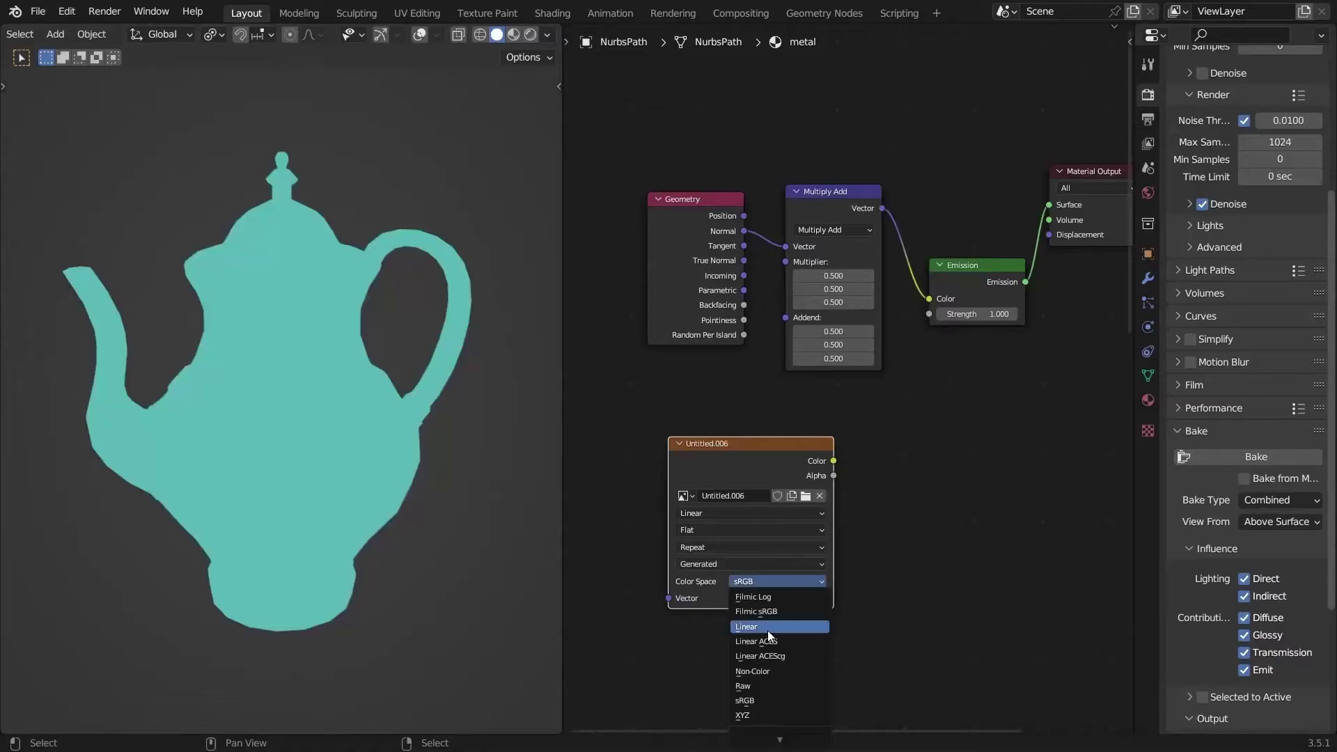
click(767, 629)
Set render samples to 1 and the bake type to Normal in Object space
click(1280, 500)
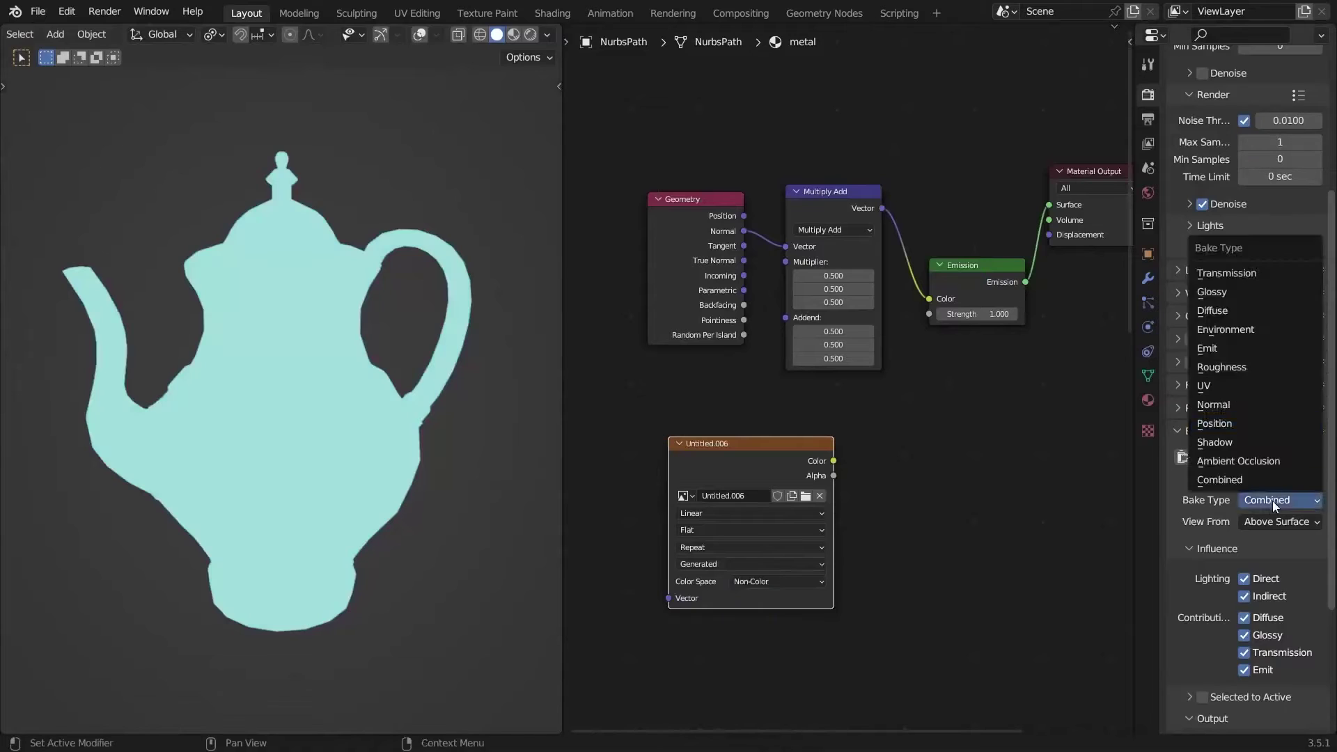
click(1247, 352)
click(1208, 457)
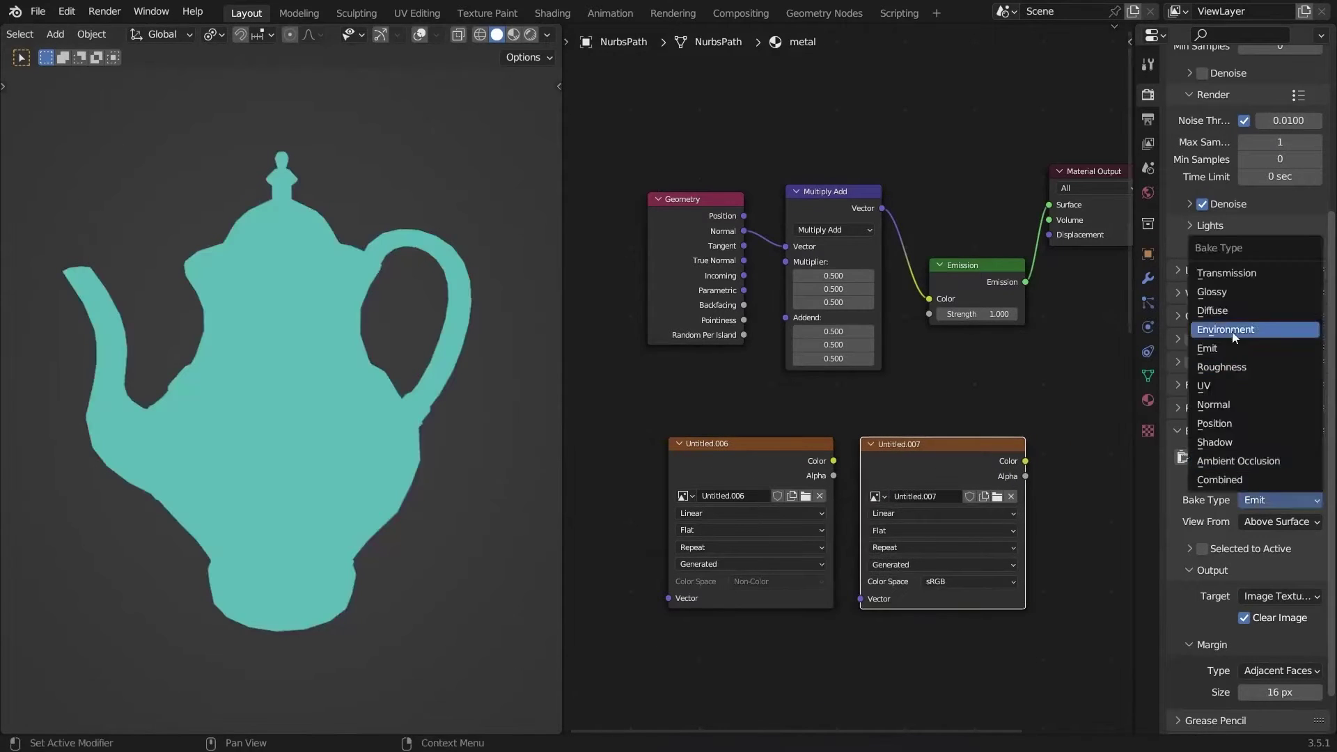
click(1213, 404)
click(1267, 553)
click(1257, 570)
Set the second image Untitled.007 to Non-Color and reselect the first bake image node
click(957, 582)
click(960, 597)
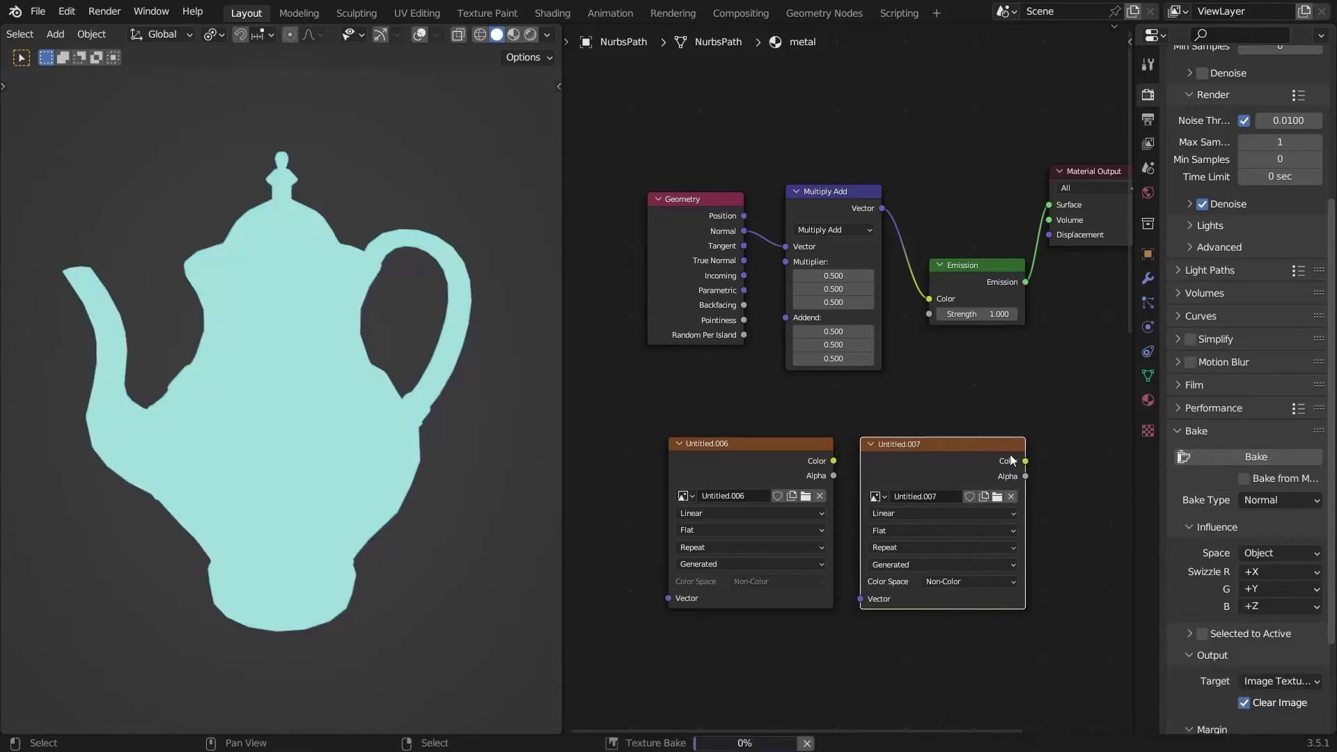
click(770, 461)
Override all view-layer materials with metals and preview the knight in rendered shading
click(530, 34)
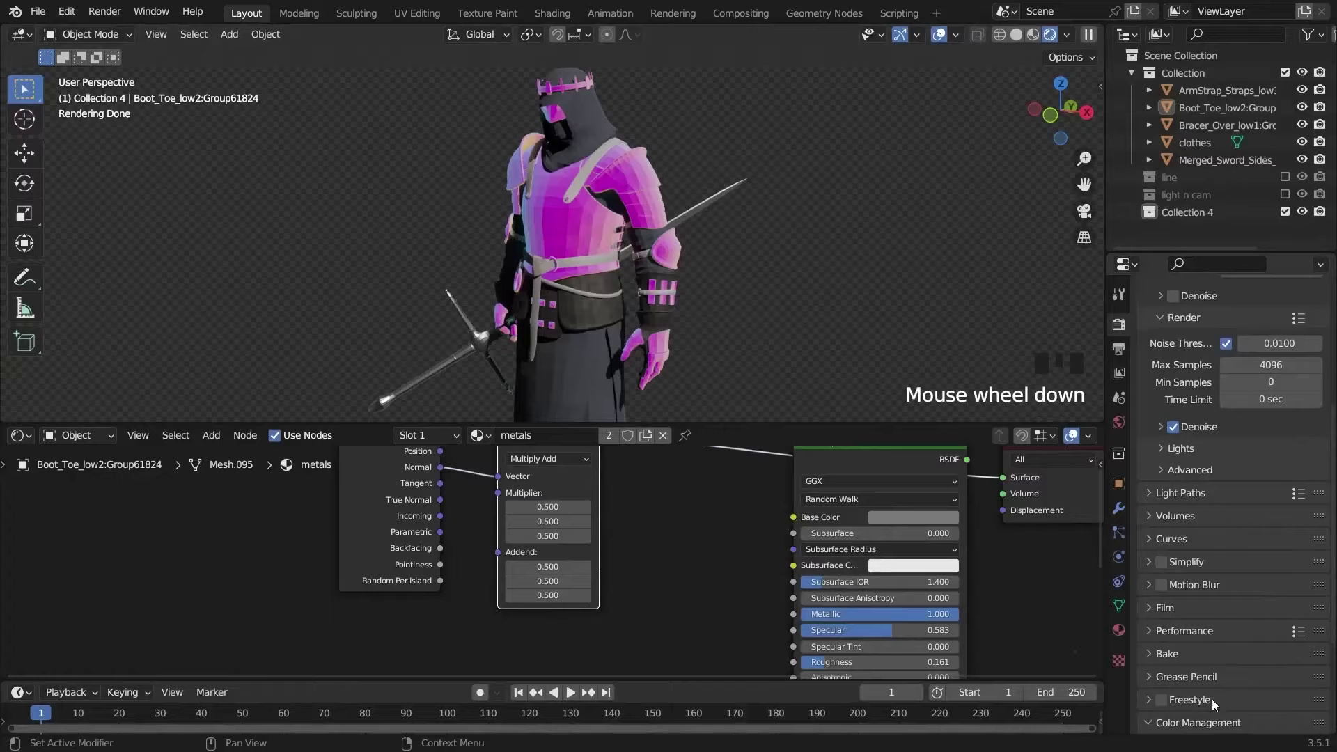
click(1122, 373)
scroll(1155, 517, down, 2)
click(1250, 670)
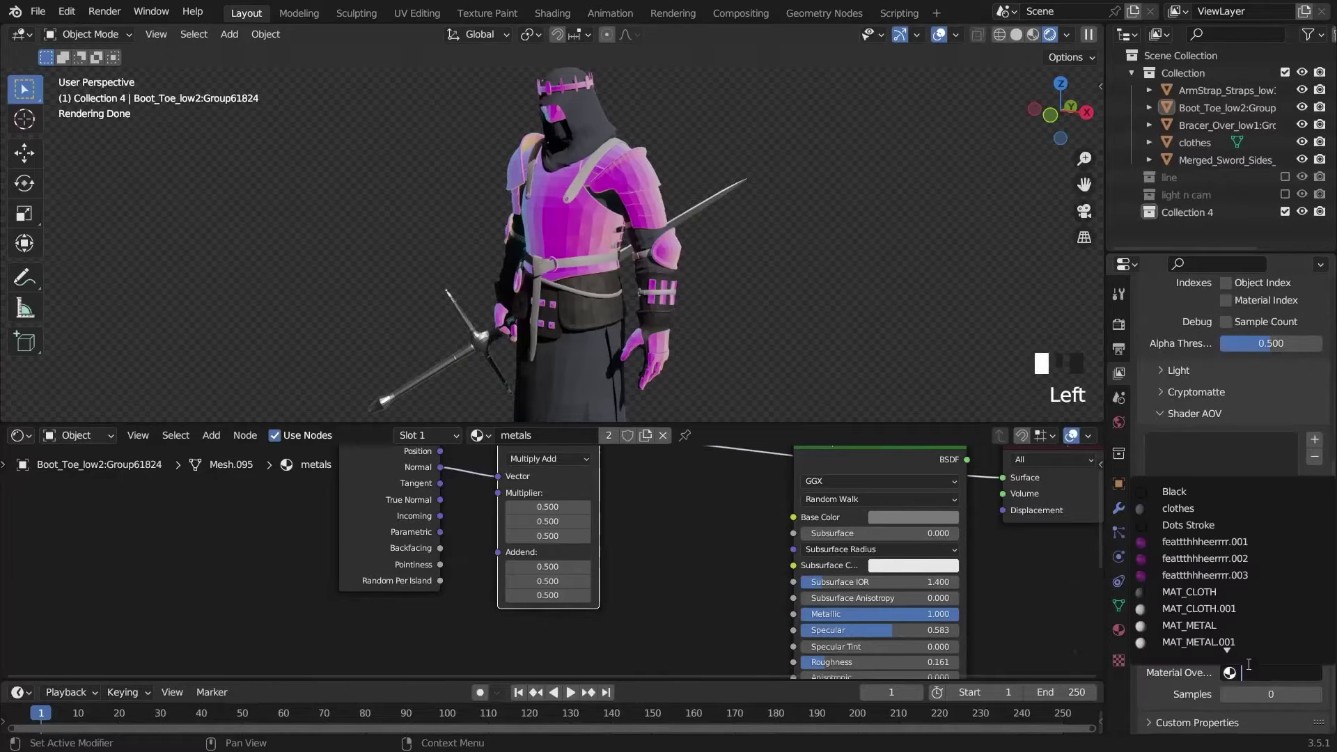
click(1213, 610)
key(ctrl+space)
middle_drag(684, 310, 750, 567)
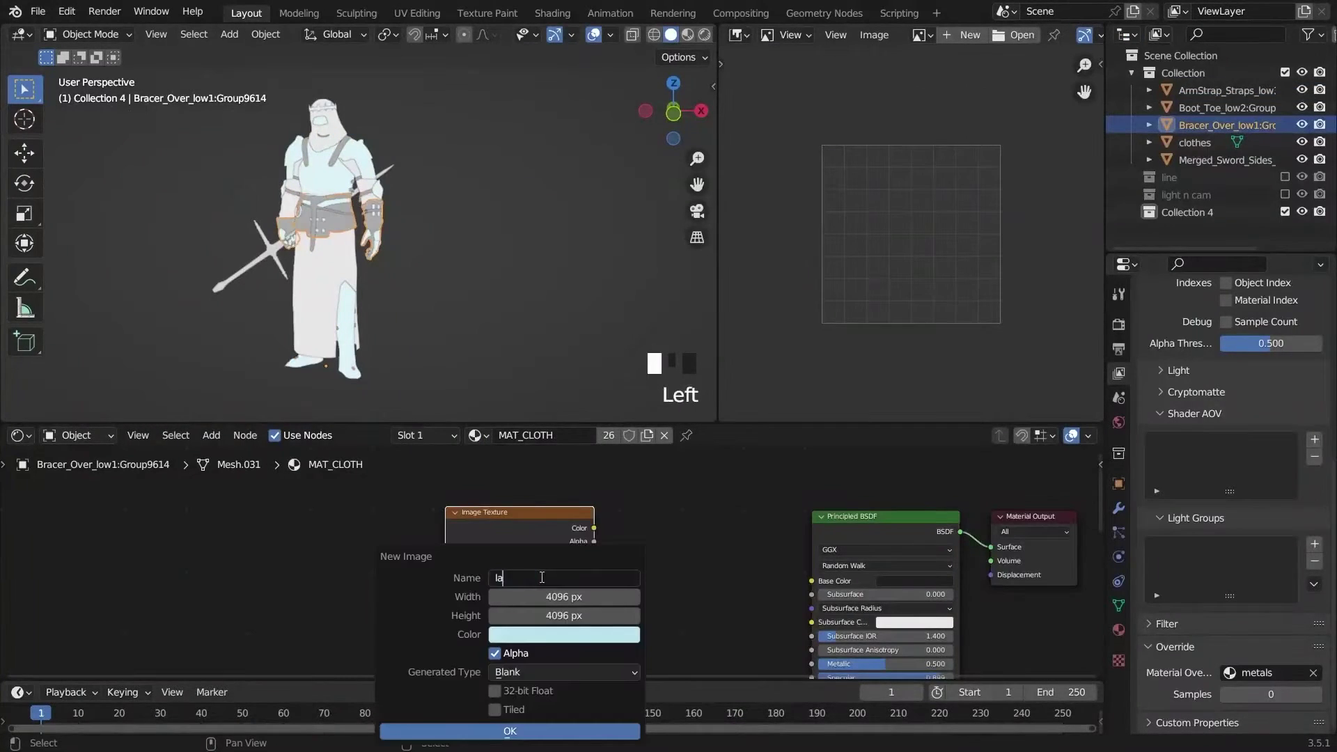
Create the lather bake image for the bracers and a new clothes image, then save
click(564, 633)
click(510, 730)
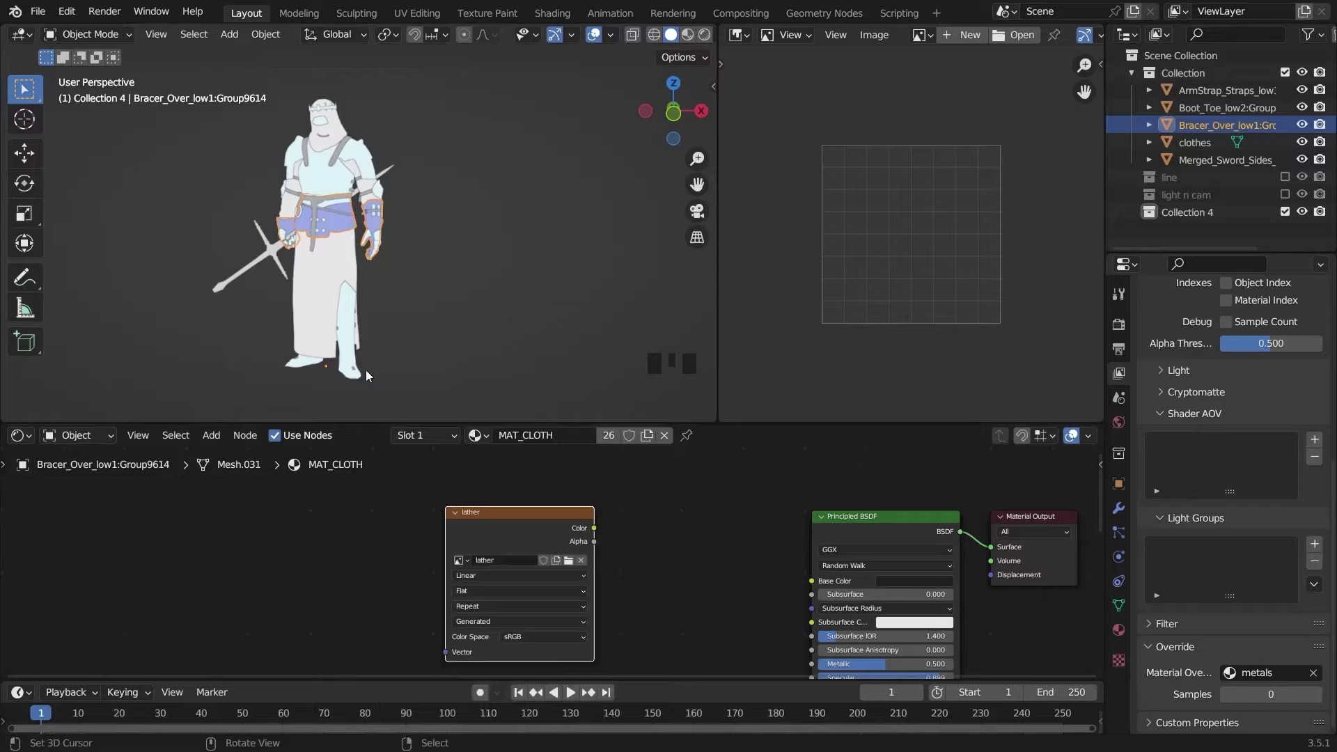
middle_drag(337, 252, 536, 278)
drag(531, 518, 518, 524)
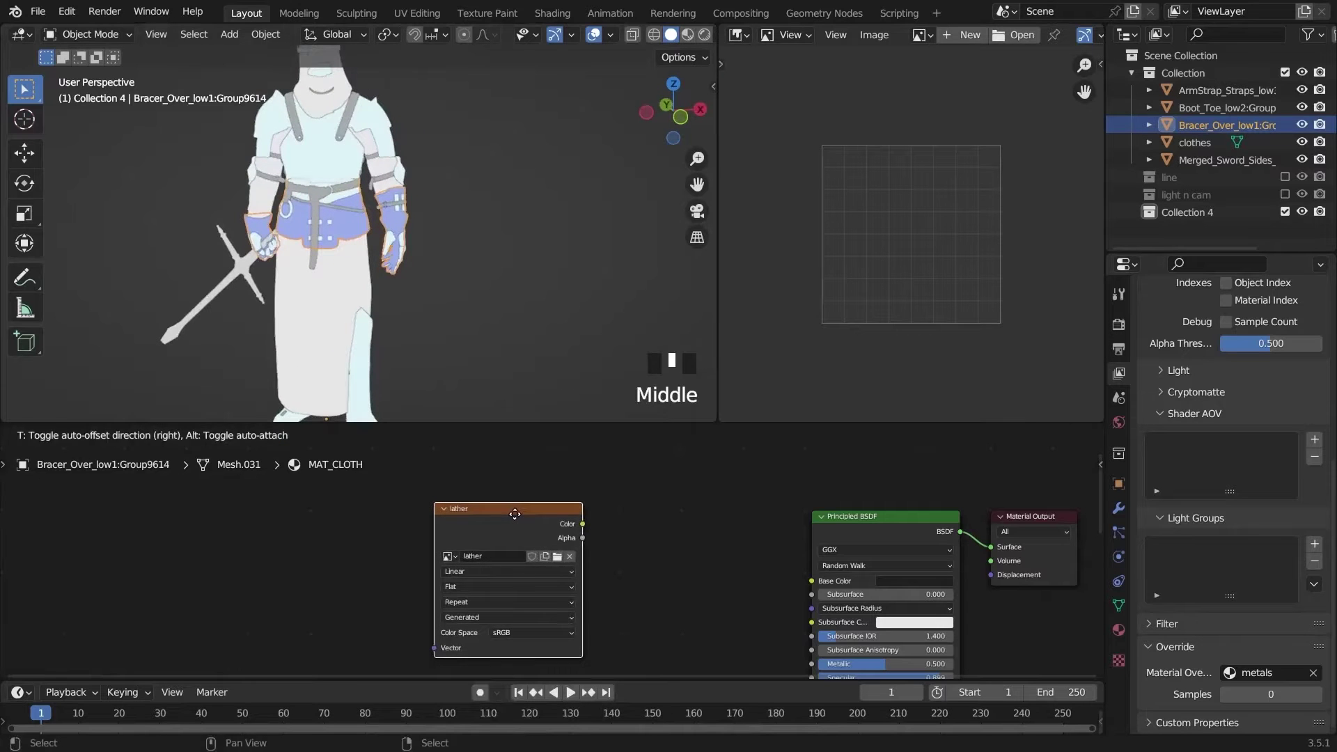
middle_drag(350, 278, 406, 156)
right_click(406, 155)
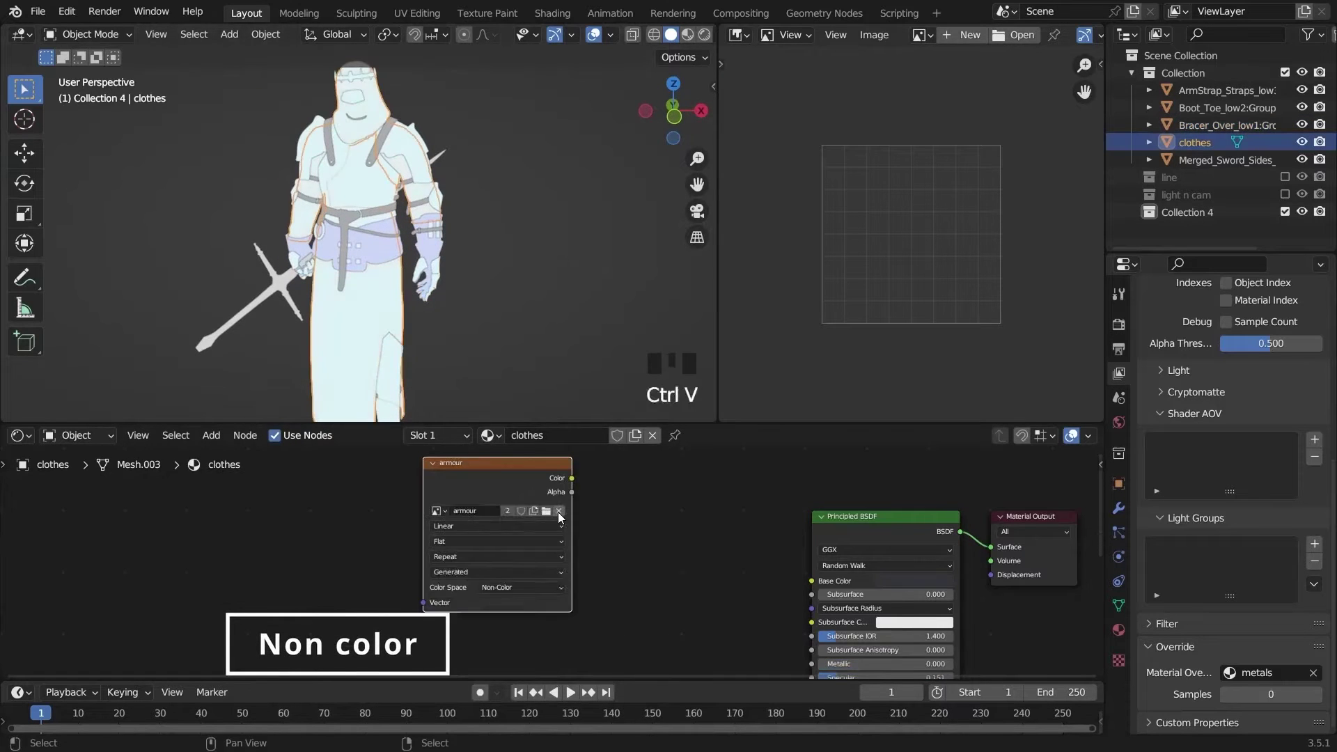
click(559, 517)
click(487, 511)
key(ctrl+s)
Create a 'belt' image for the arm straps and a new sword image set to Non-Color
right_click(380, 148)
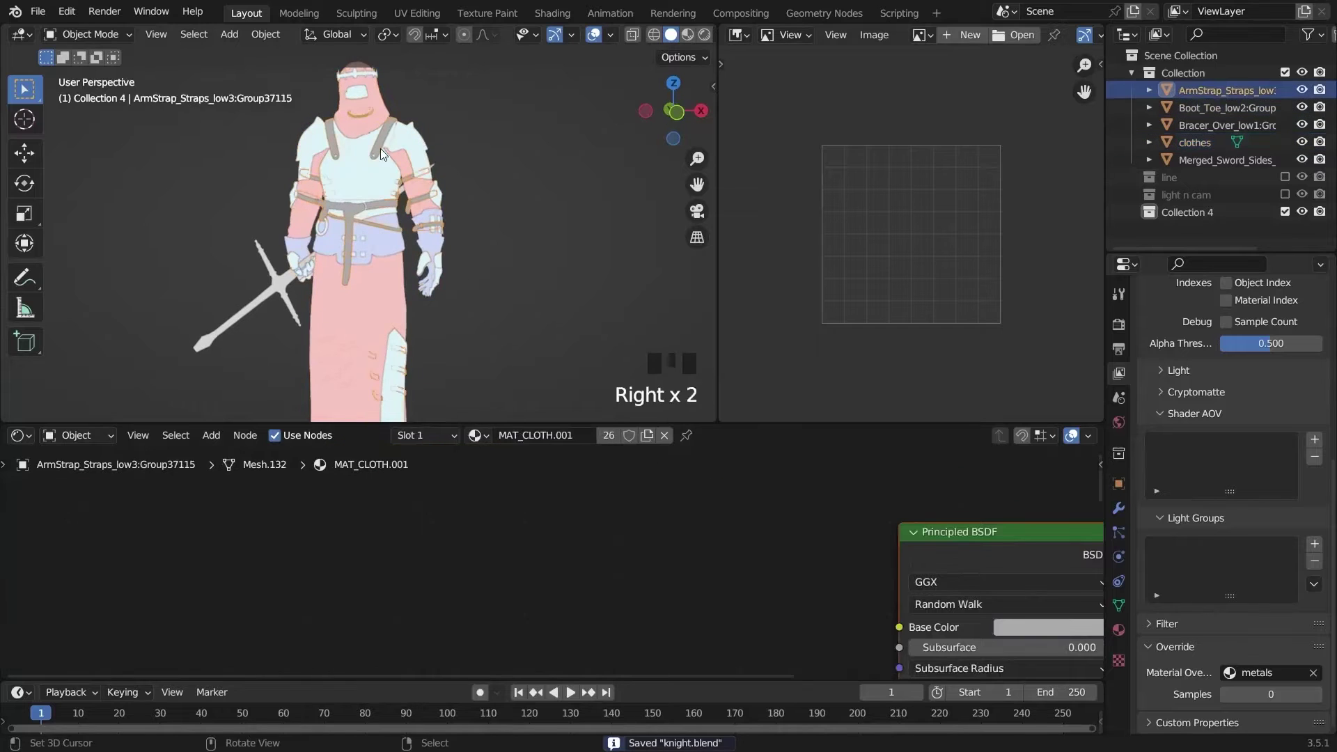
click(437, 509)
text(belt)
key(Return)
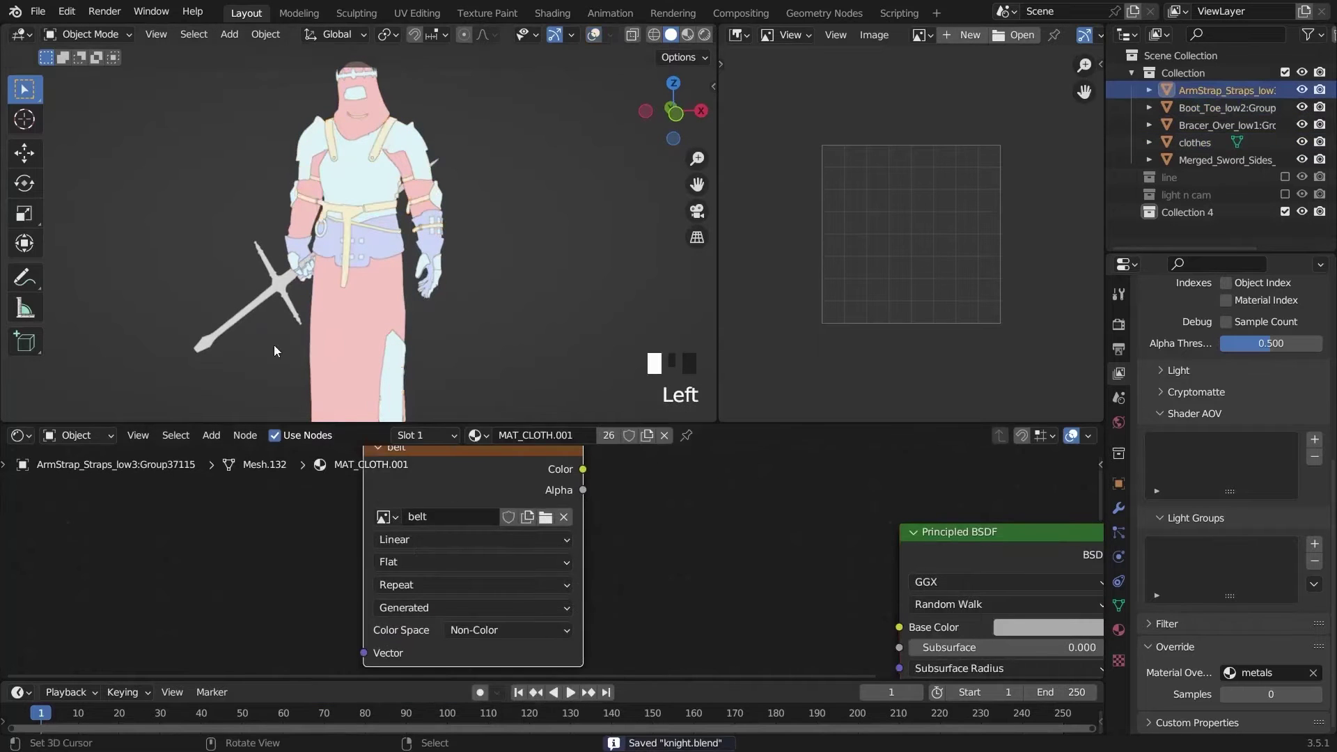
click(534, 566)
click(400, 564)
click(444, 634)
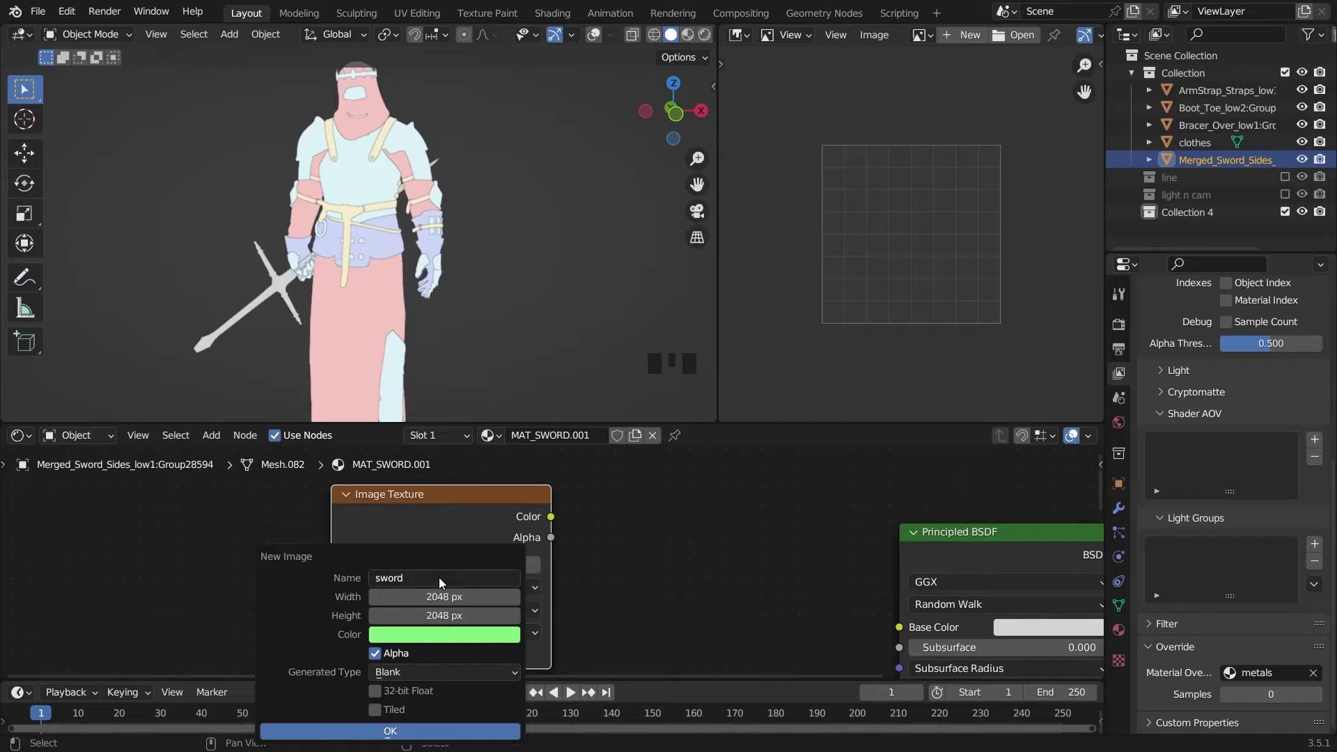
click(390, 730)
click(477, 639)
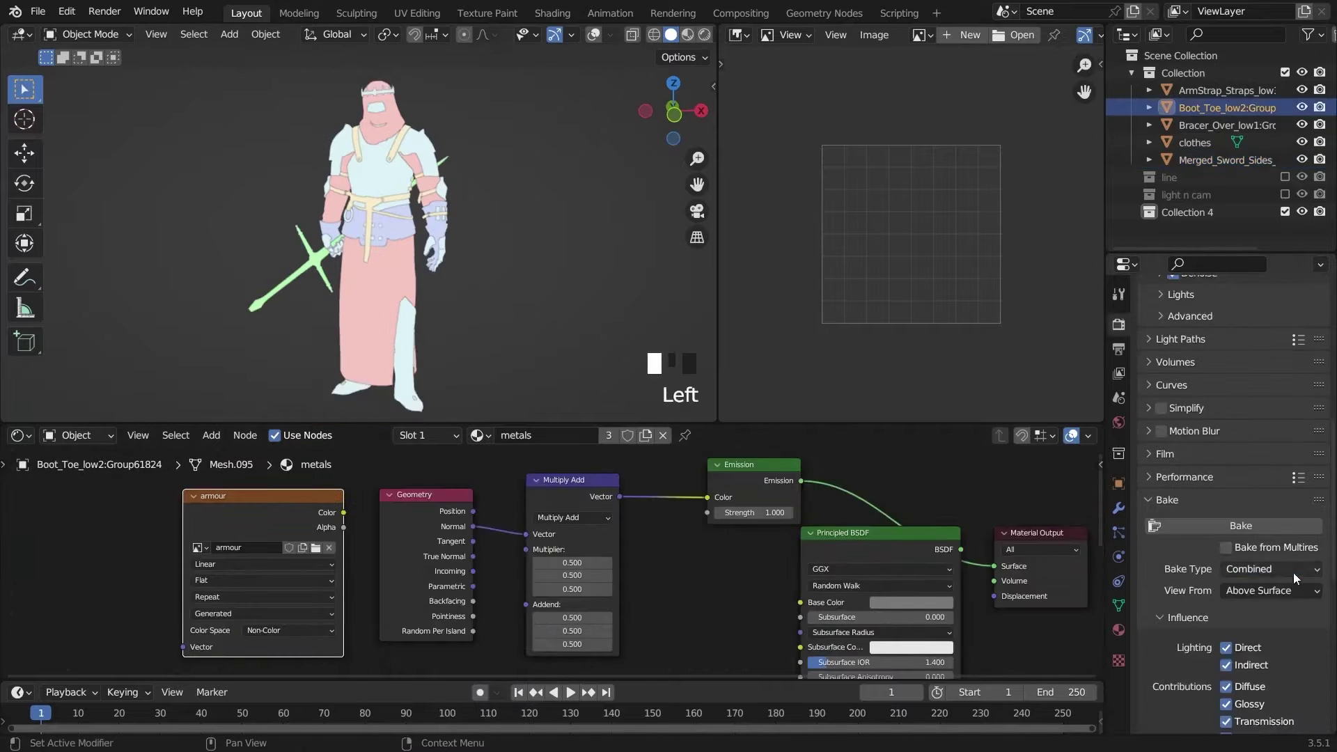
Set the bake type to Normal and save the baked sword normal map
click(1293, 573)
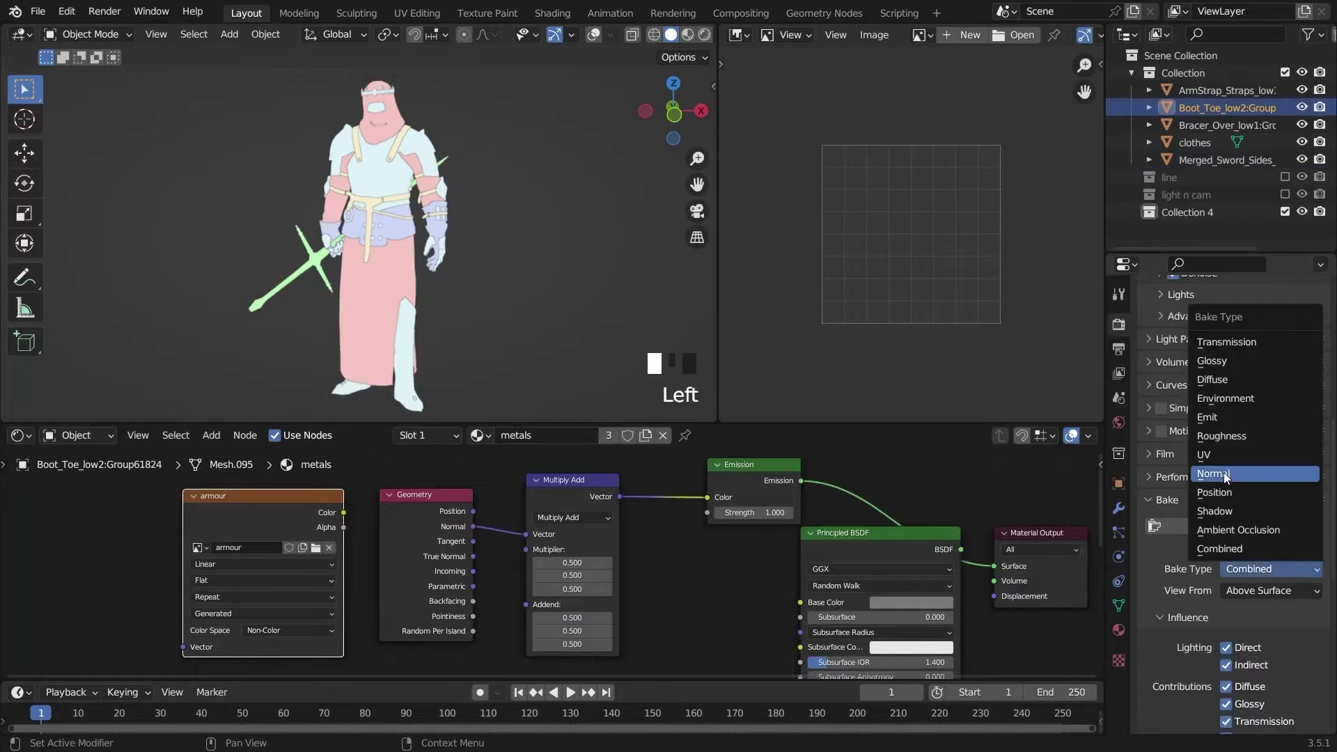
click(1253, 476)
scroll(1247, 567, down, 2)
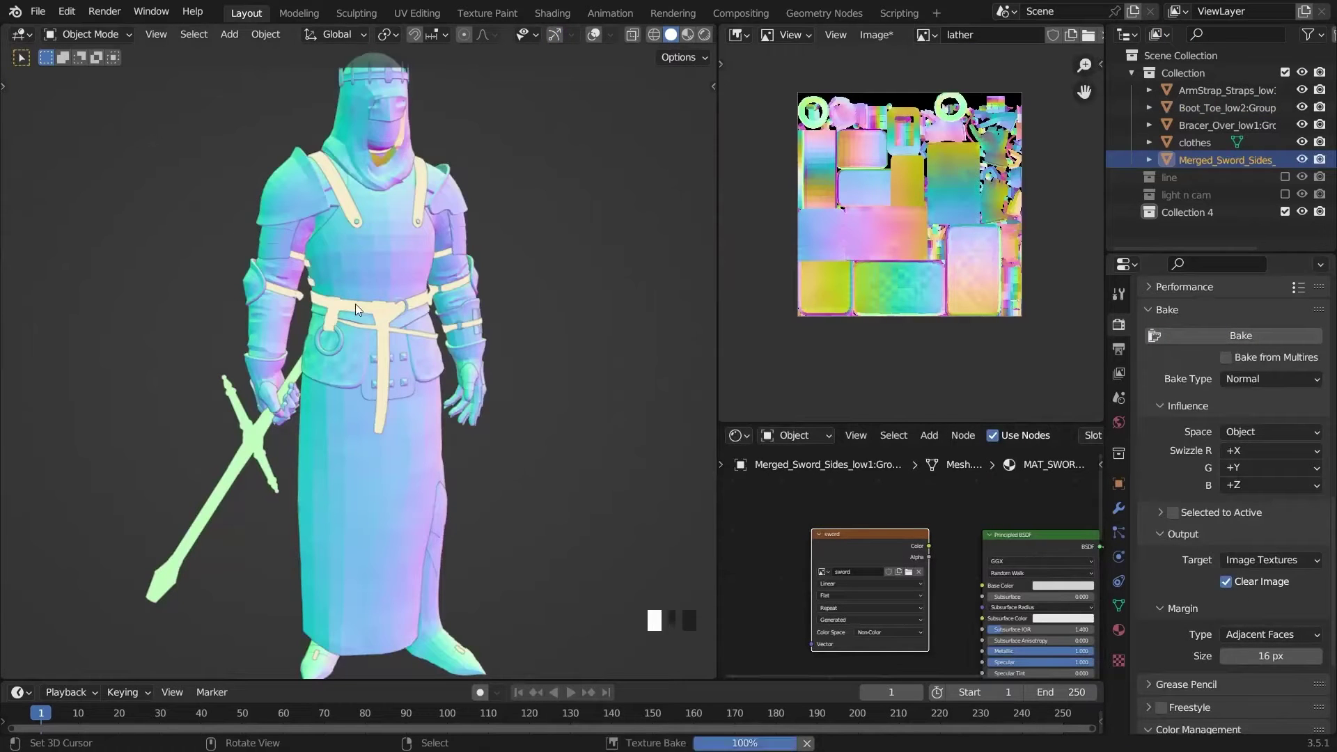
key(alt+s)
Make the arm straps active and save their baked belt normal map
right_click(373, 313)
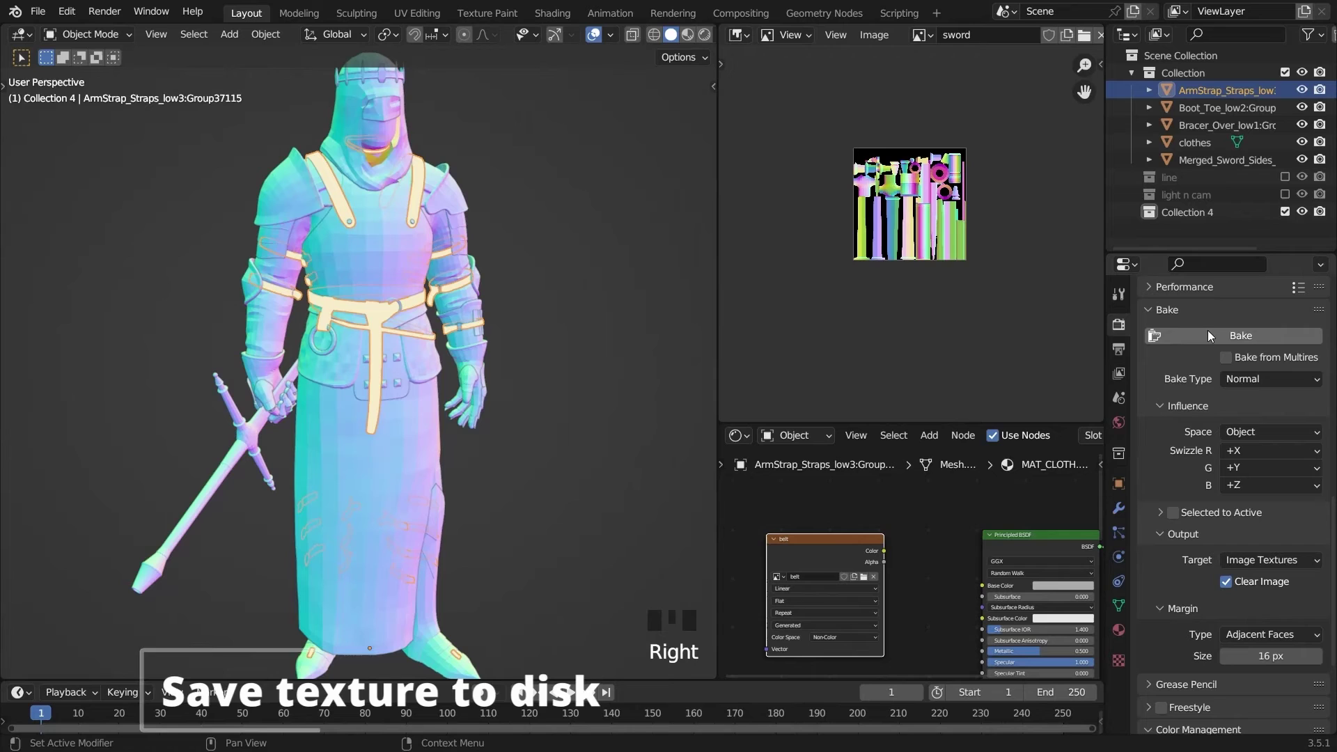
middle_drag(515, 345, 529, 307)
scroll(834, 285, up, 2)
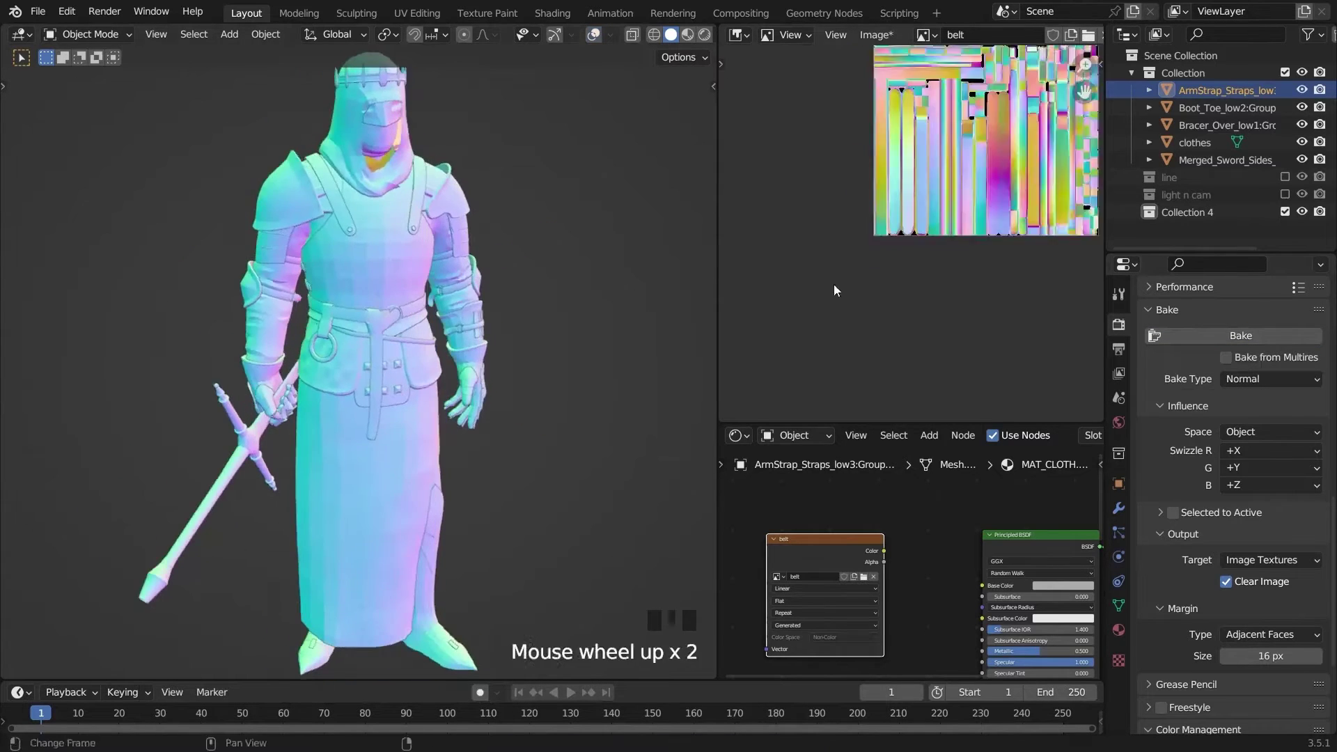
key(alt+s)
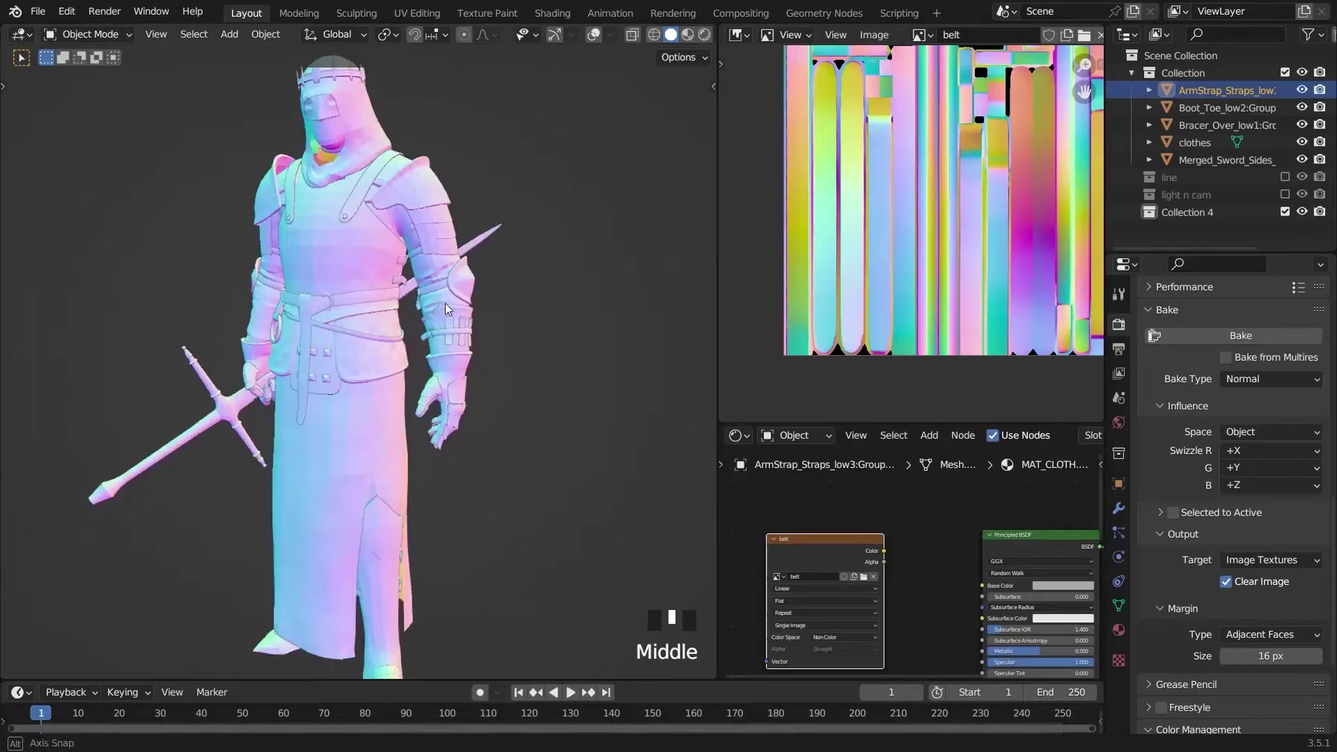
Zoom in on the knight's shoulder in full-screen view and enter Edit Mode
key(ctrl+space)
shift+middle_drag(446, 308, 529, 347)
scroll(649, 355, up, 3)
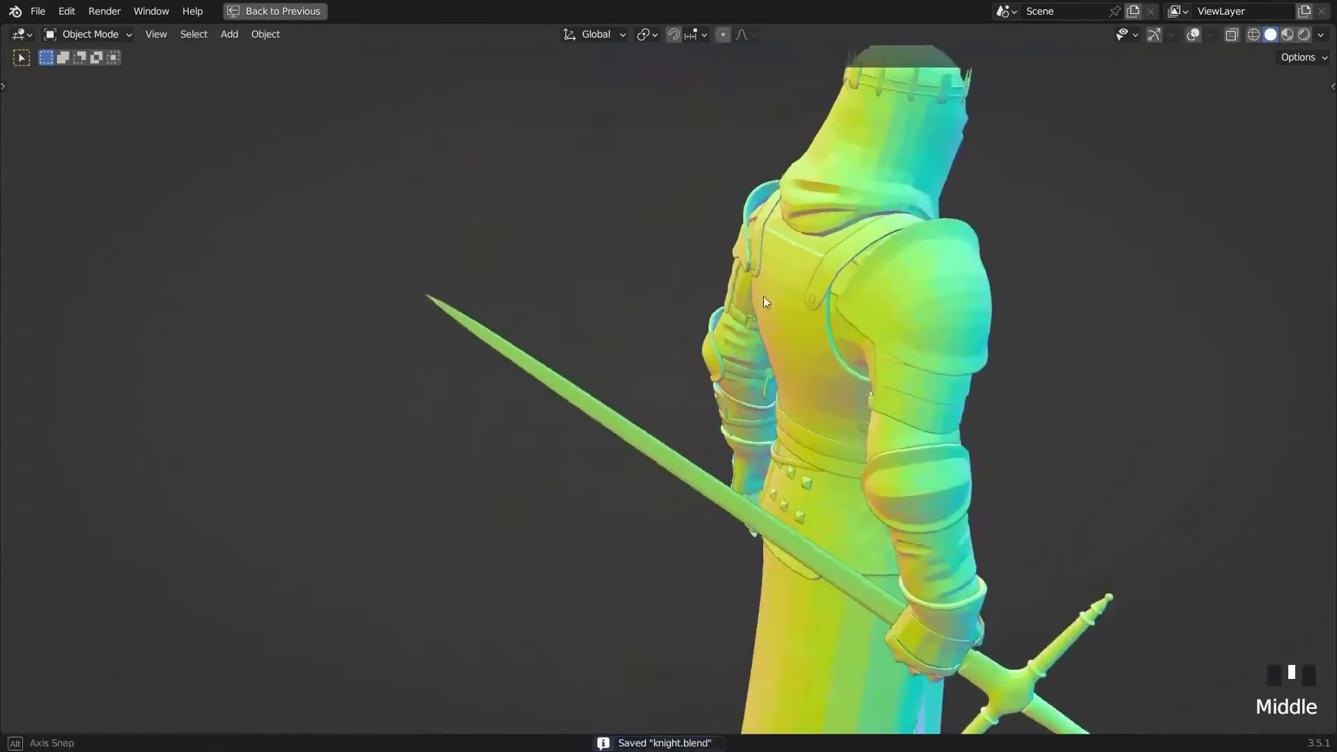
middle_drag(763, 295, 532, 283)
key(Tab)
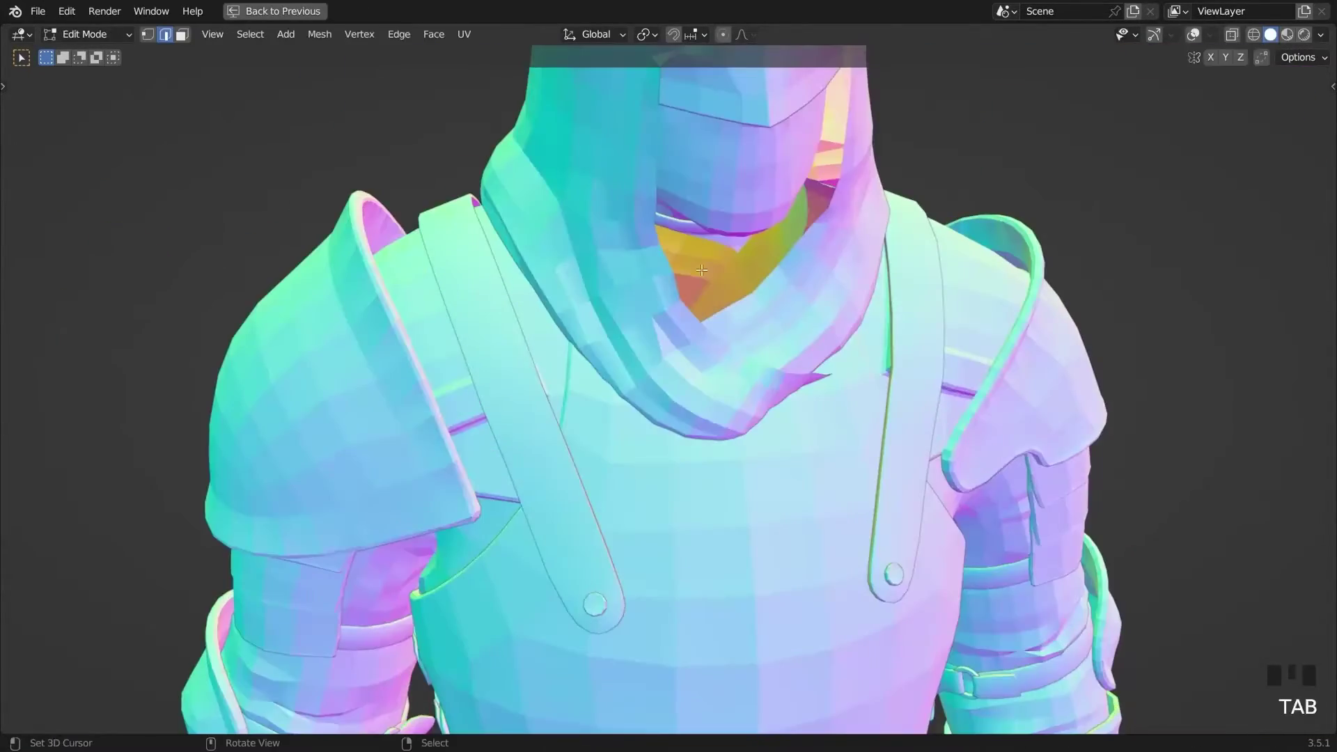
scroll(701, 270, up, 2)
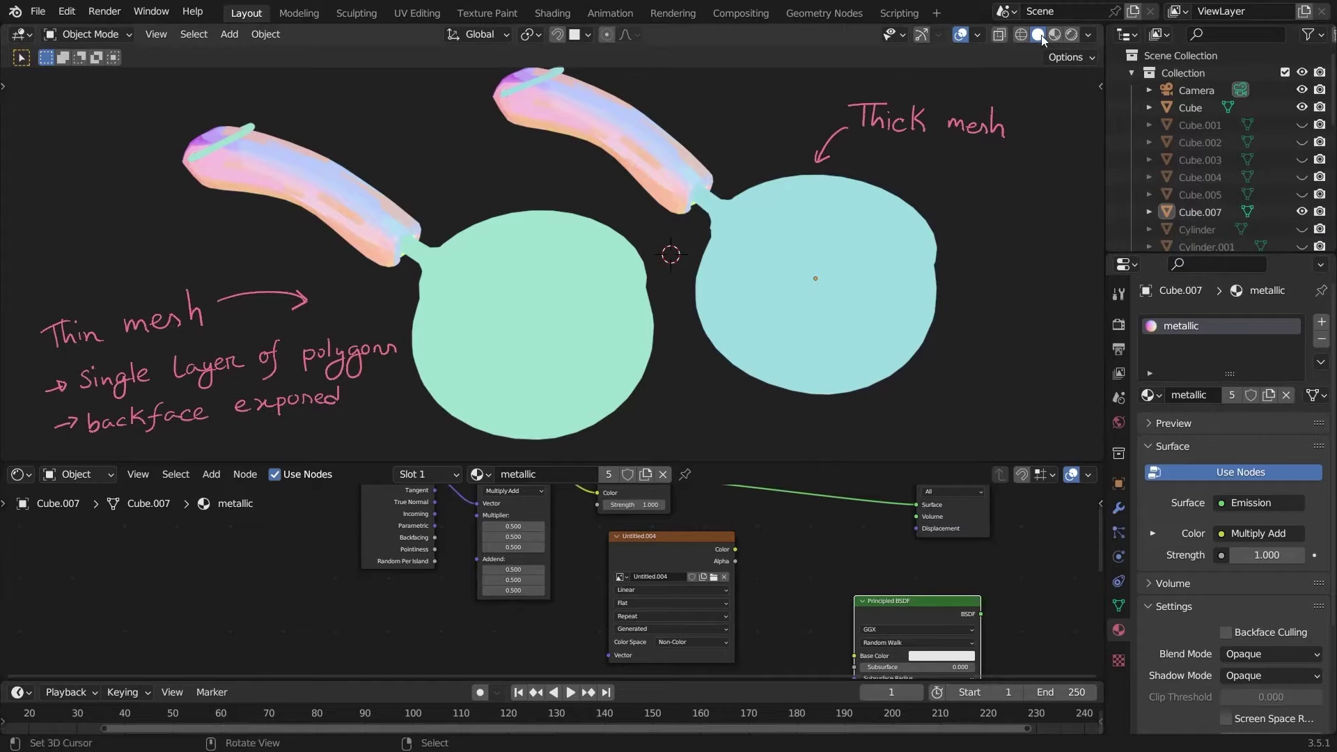
Turn the Face Orientation overlay on to inspect the pots, then off again
click(978, 35)
click(870, 363)
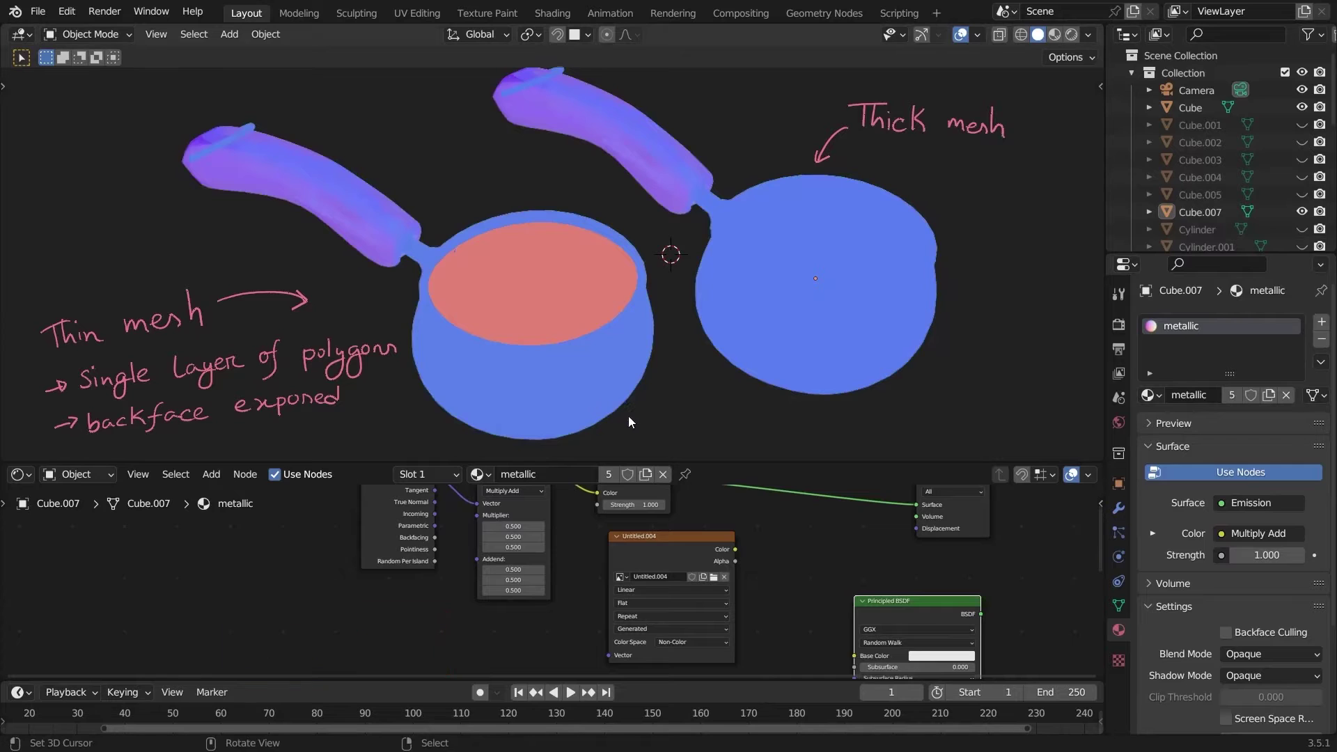
click(976, 35)
click(870, 364)
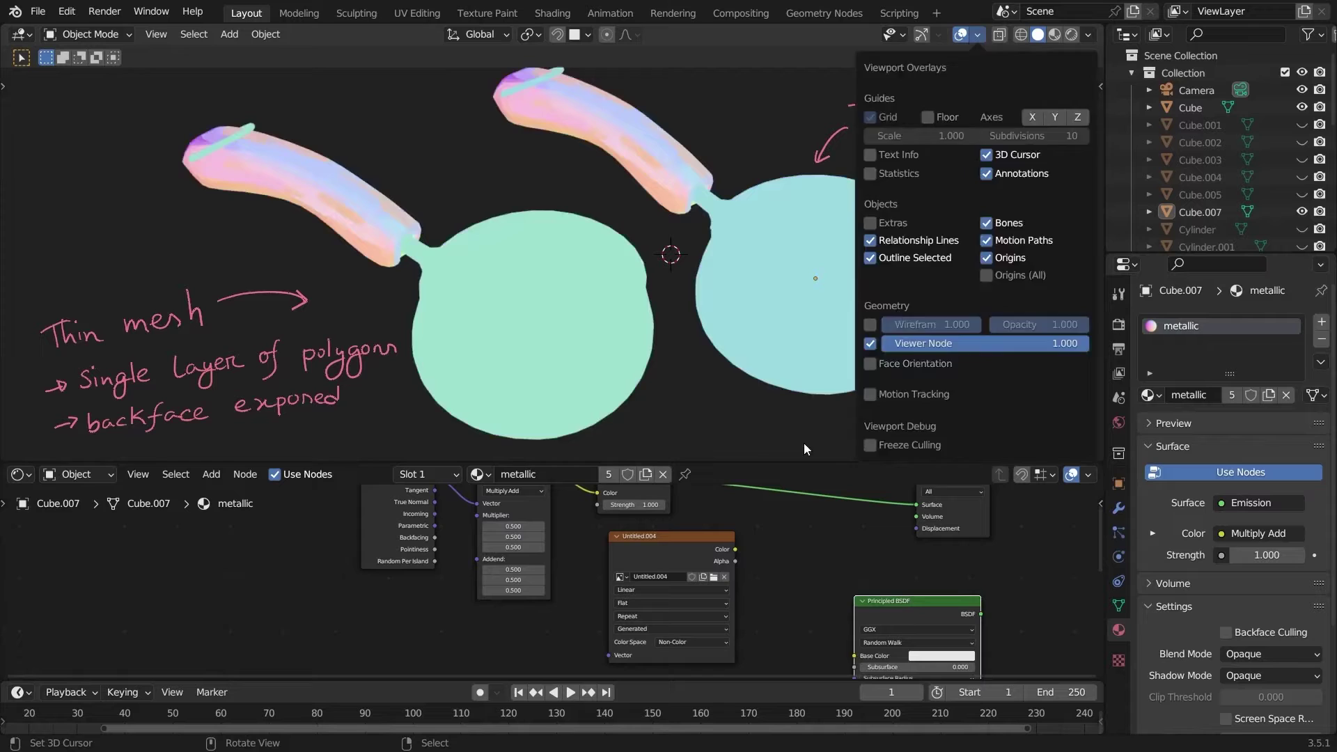
Select the Untitled.004 image node and bake normals onto the thin and thick pots
click(711, 561)
click(1119, 325)
click(1205, 512)
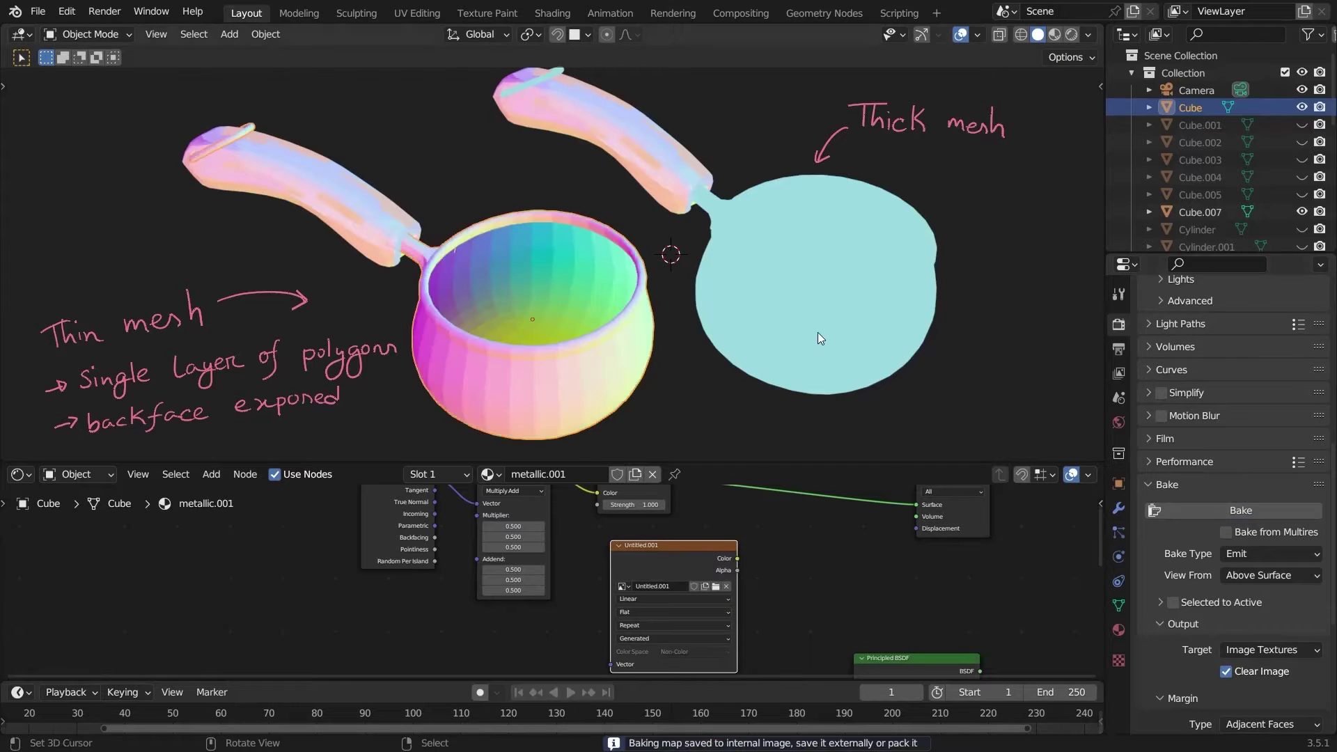
click(1180, 512)
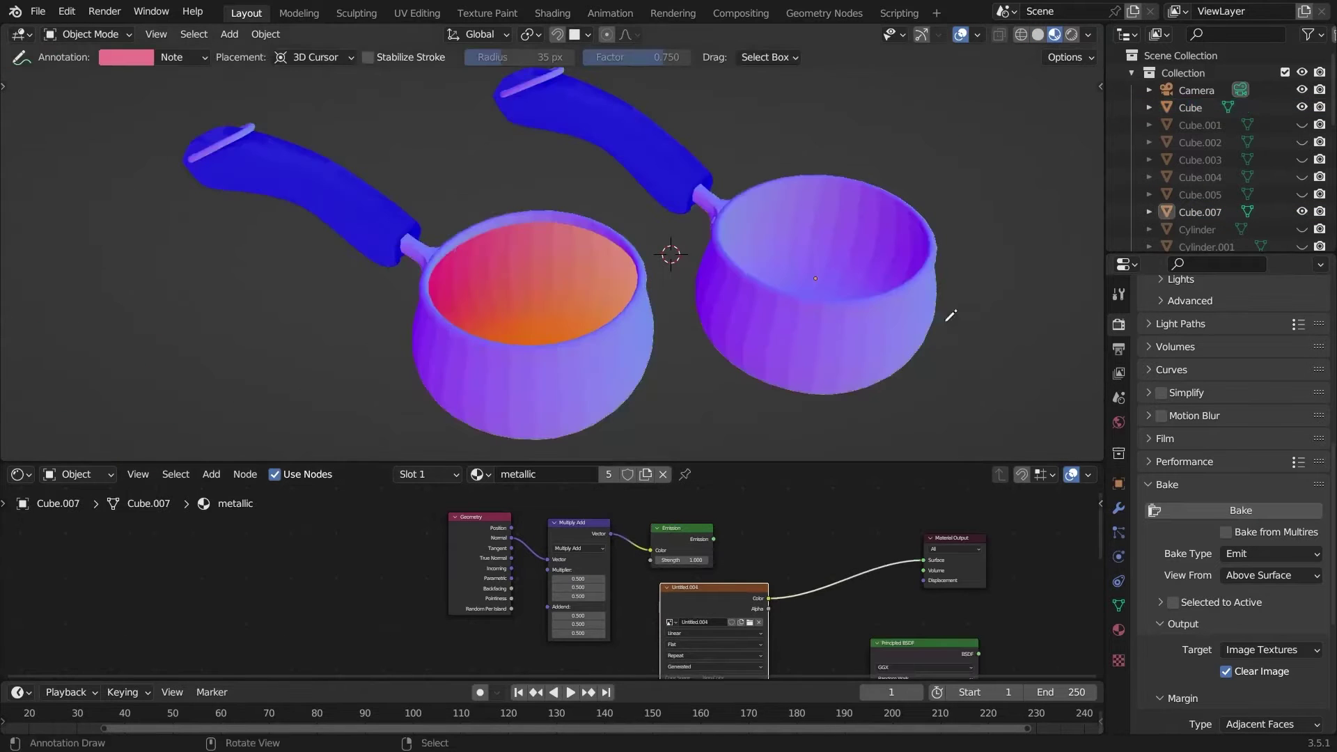
Select the linked collar geometry, check its face orientation, and fix the normals
mouse_move(911, 261)
middle_down()
mouse_move(896, 239)
mouse_move(906, 258)
middle_up()
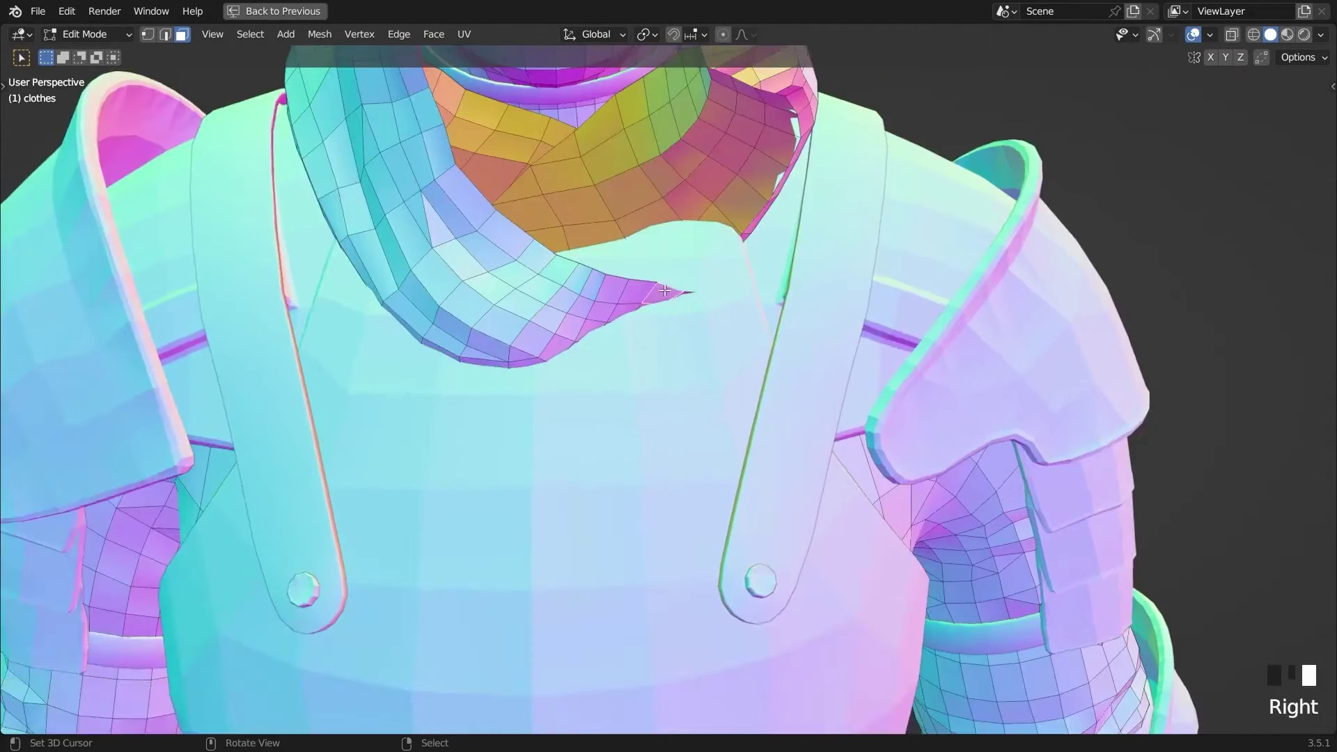
middle_drag(529, 230, 536, 223)
scroll(536, 223, down, 2)
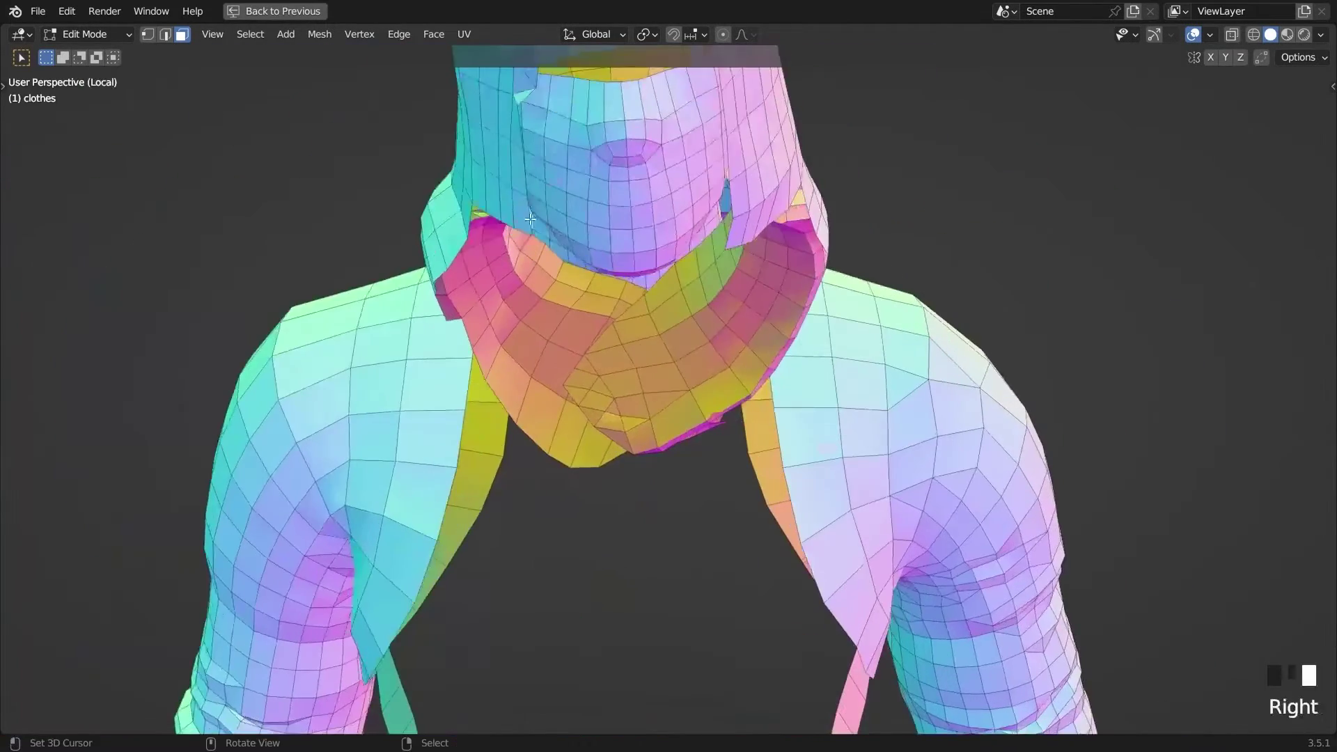
key(l)
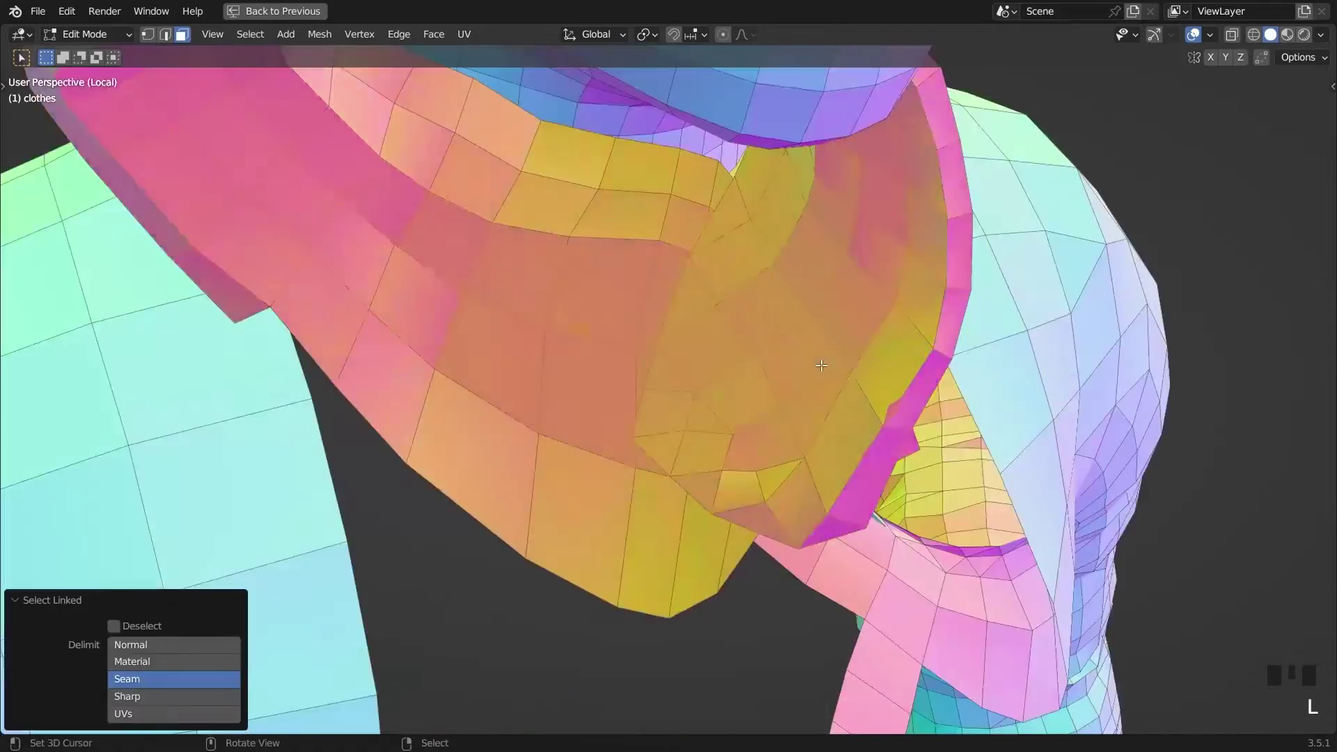
click(1101, 381)
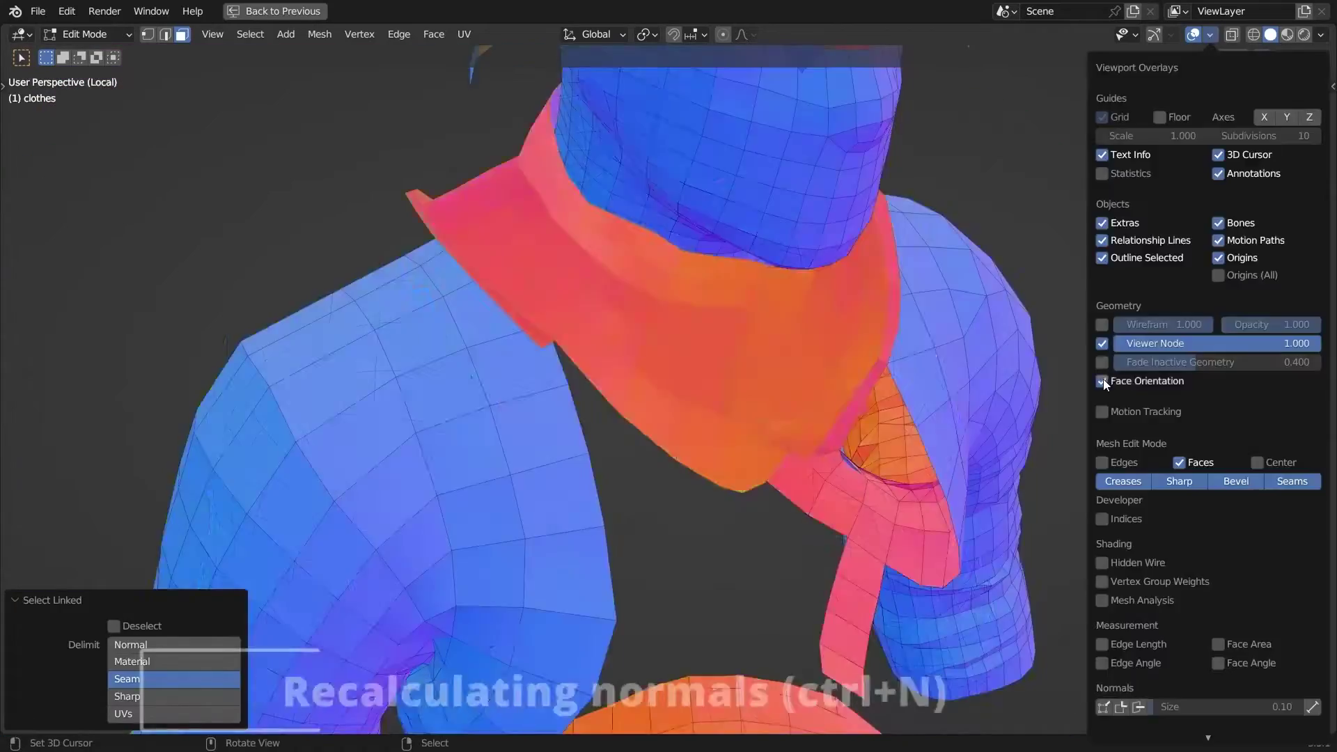
middle_drag(835, 327, 735, 315)
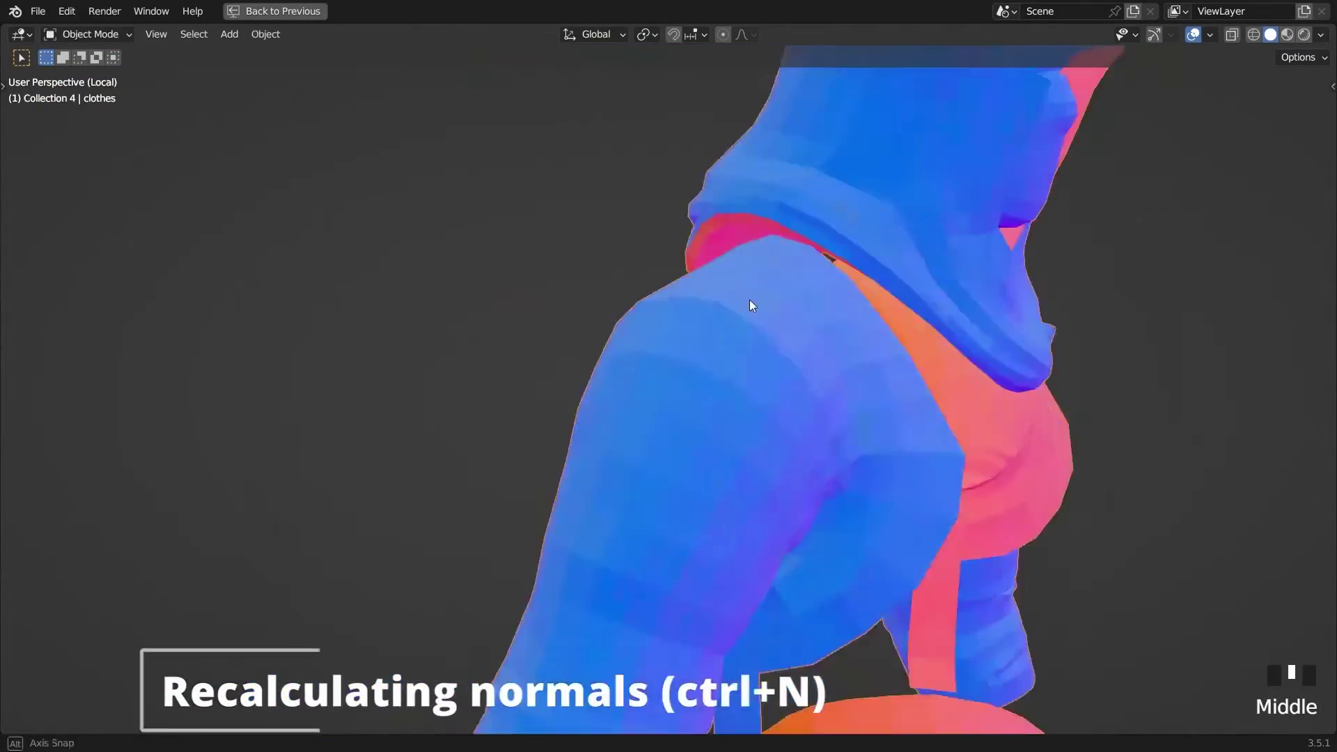
key(KP_Divide)
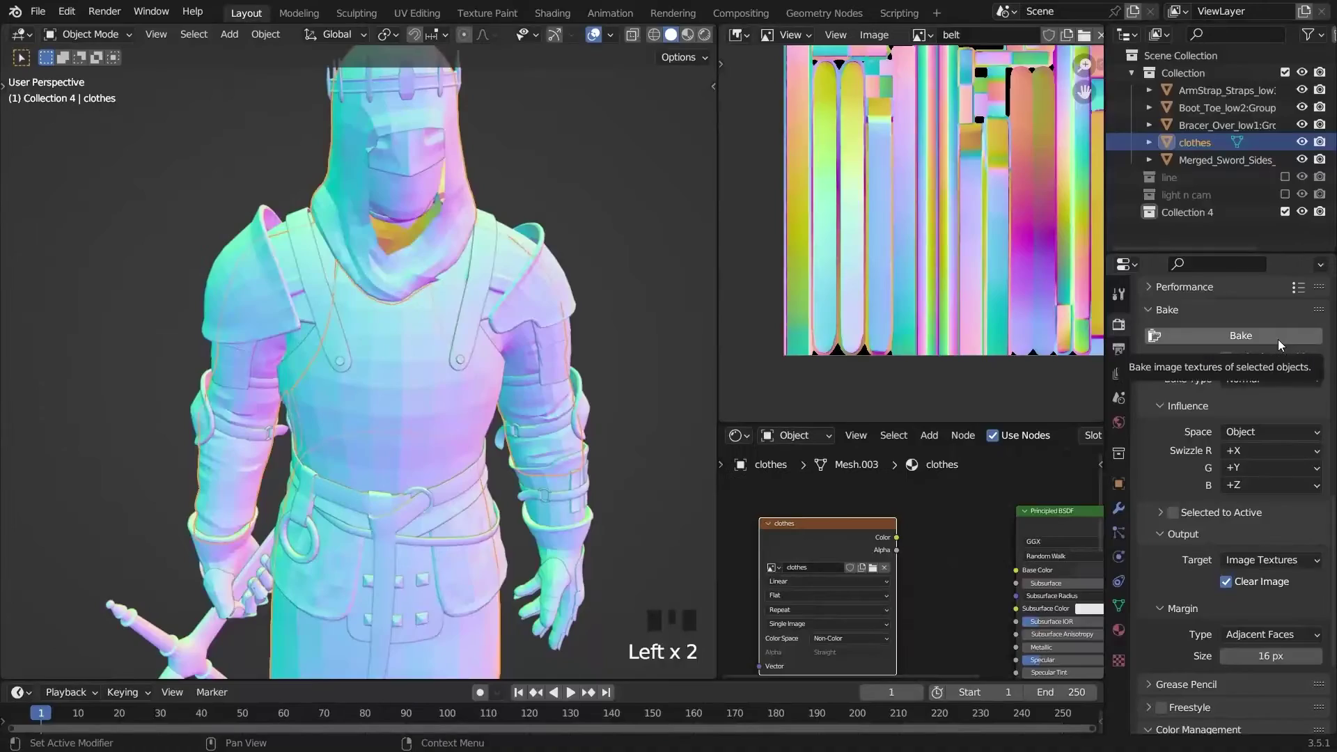
Bake the normal map into the clothes image, save that image and knight.blend
click(1277, 335)
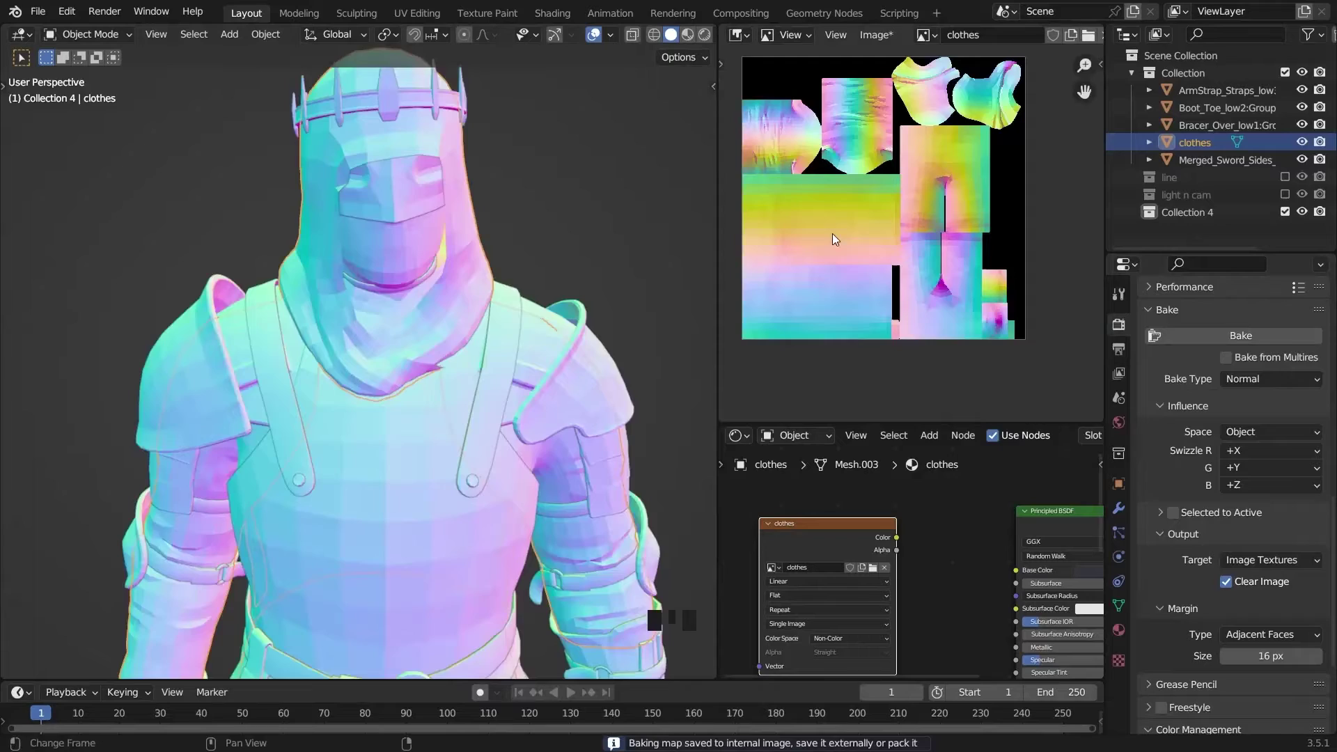
key(shift+alt+s)
middle_drag(513, 291, 465, 369)
key(ctrl+space)
key(ctrl+s)
mouse_move(753, 383)
middle_down()
mouse_move(600, 400)
mouse_move(788, 481)
middle_up()
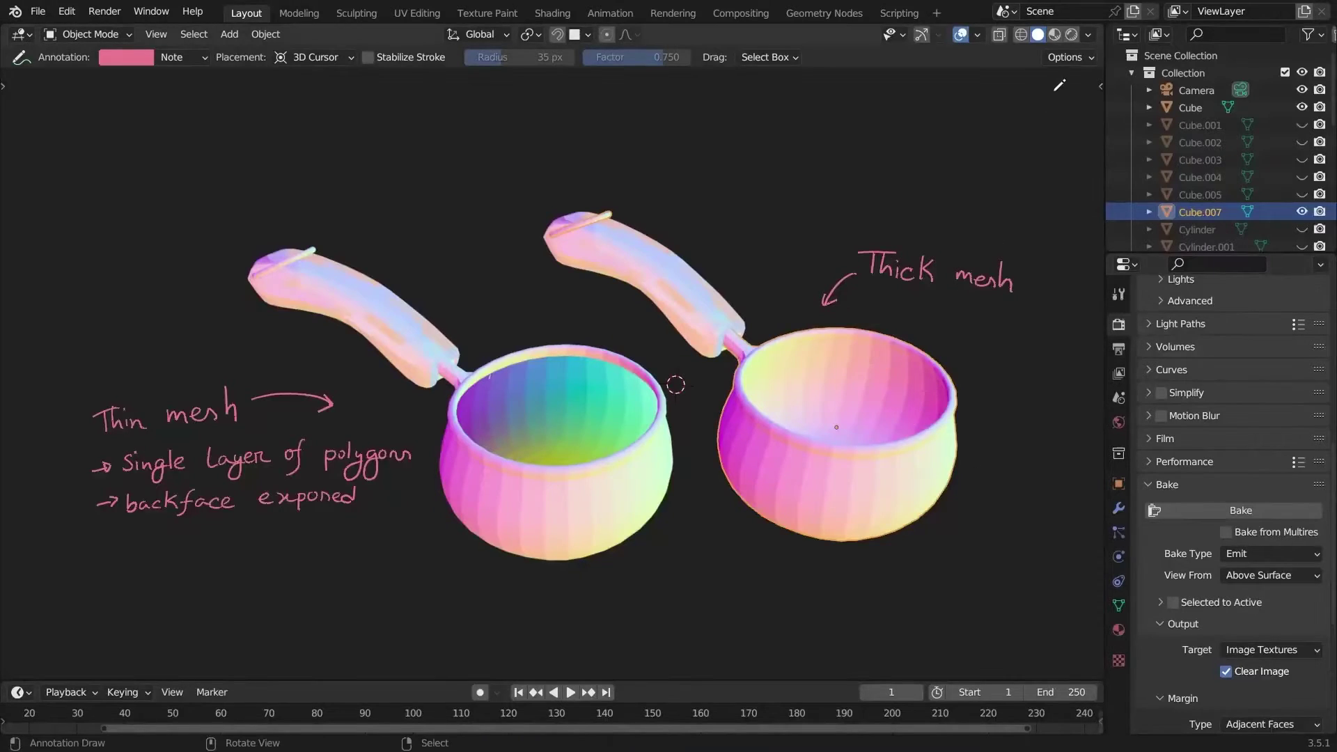
Preview the saucepan comparison with its materials in Material Preview shading
middle_drag(1031, 176, 1036, 173)
click(1056, 36)
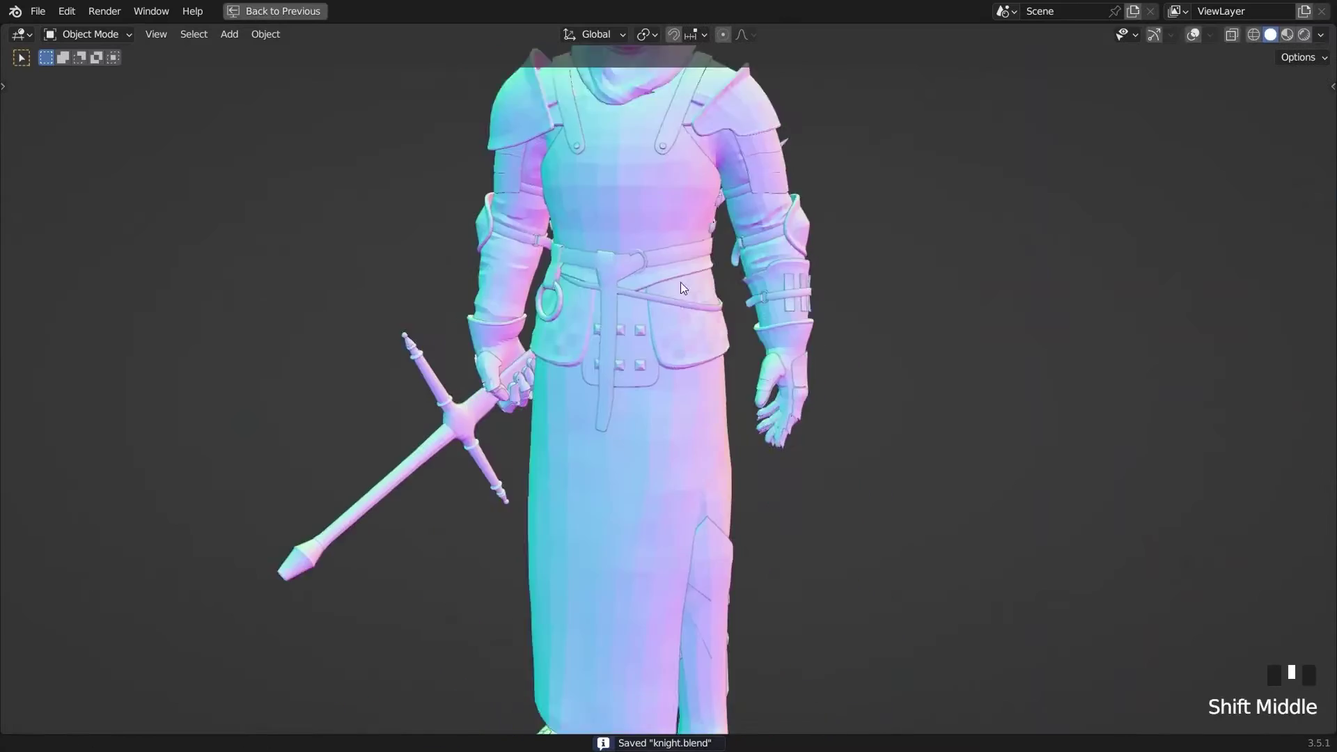
middle_drag(679, 282, 662, 408)
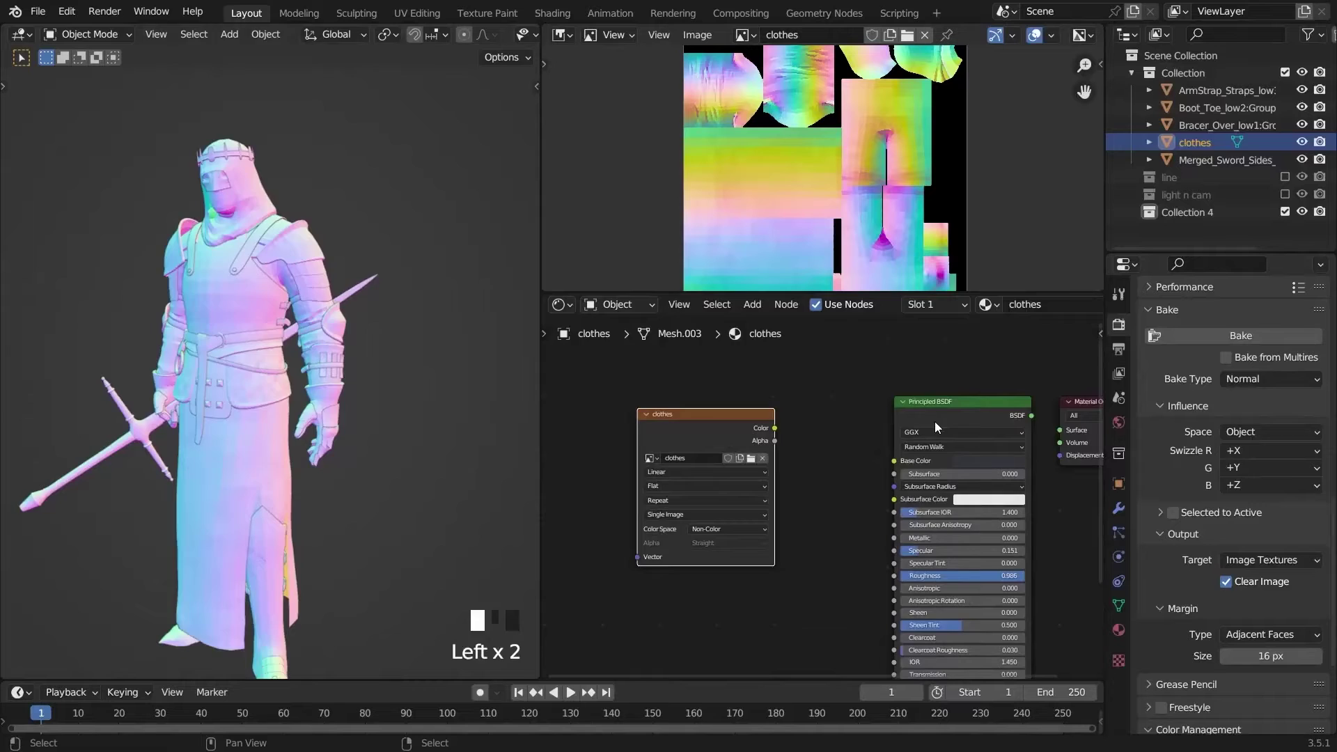
Wire the Normal Map into the BSDF Normal input and the sword image into its shader
key(shift+a)
drag(841, 425, 919, 601)
drag(794, 410, 811, 456)
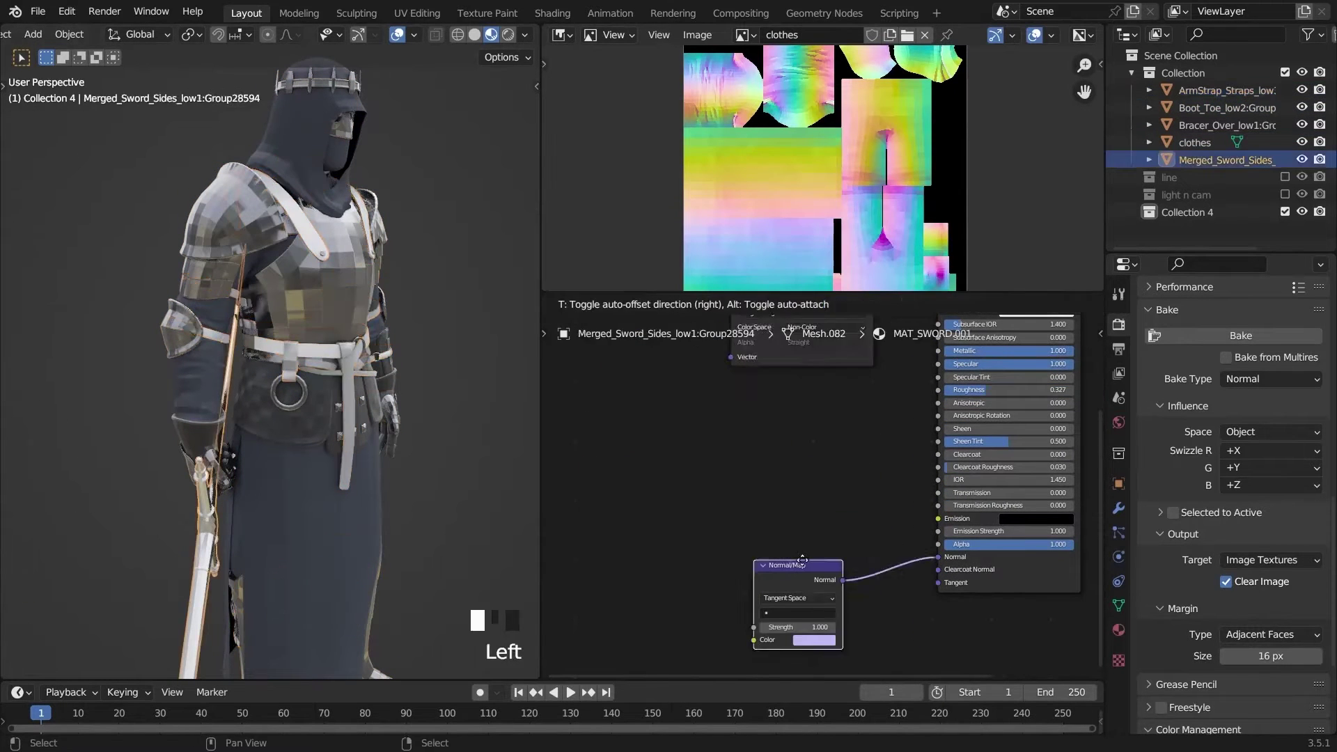
drag(723, 493, 785, 600)
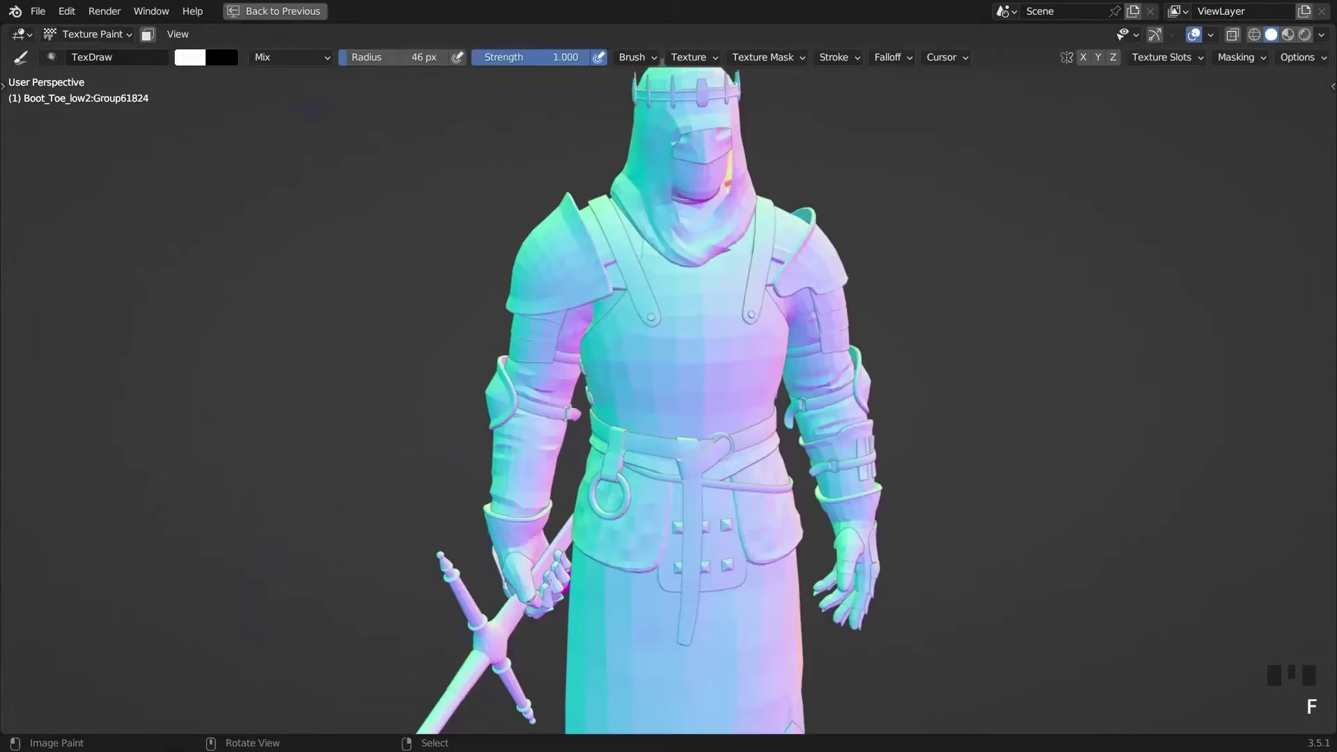
Sample normal colours with S and paint light strokes across the knight's upper chest
click(51, 57)
click(891, 57)
ctrl+middle_drag(704, 417, 704, 354)
key(s)
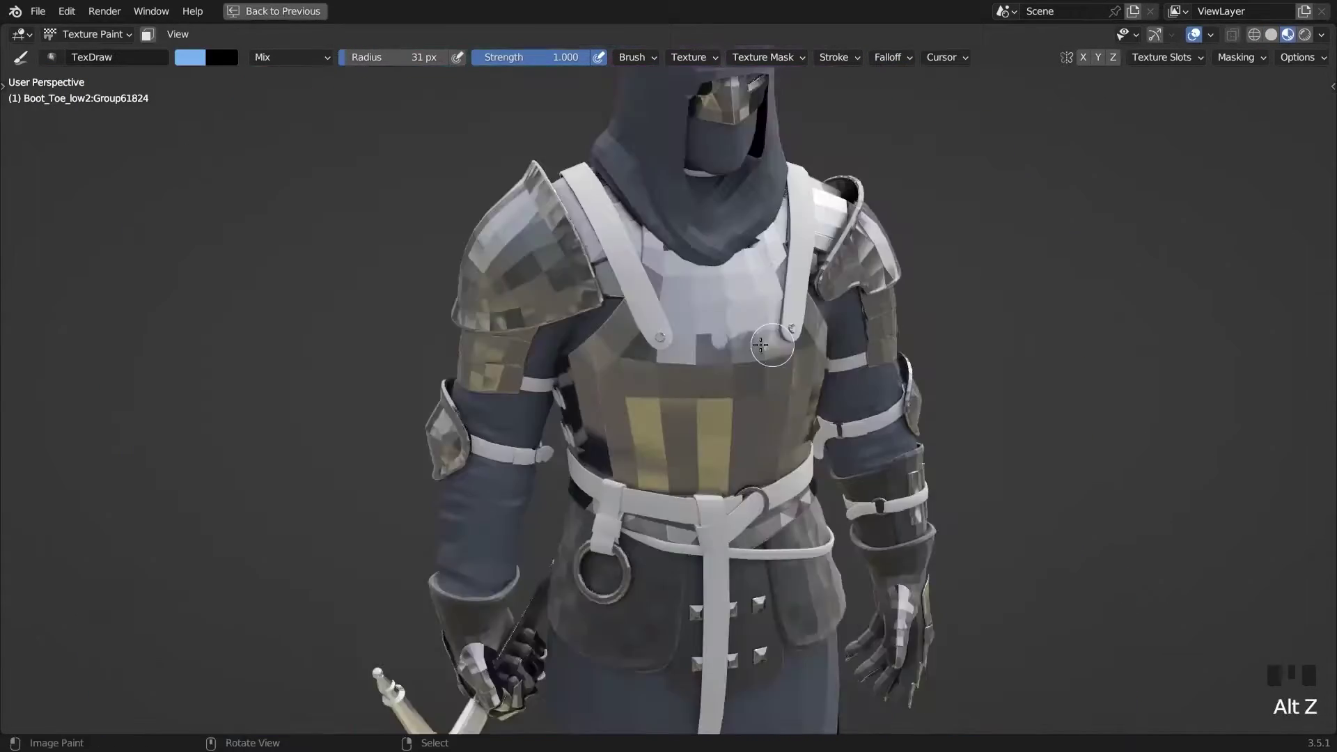
middle_drag(644, 394, 655, 292)
drag(627, 335, 669, 247)
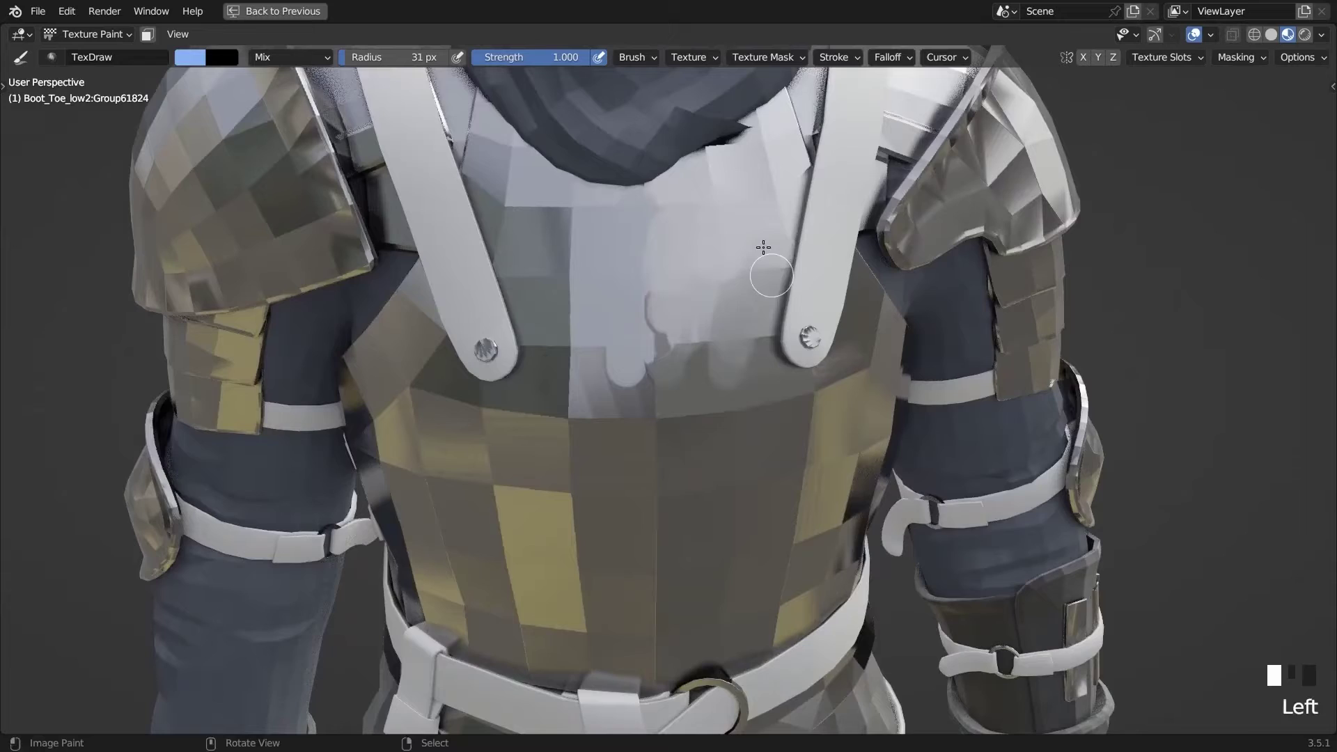
key(shift+z)
middle_drag(729, 322, 825, 300)
key(s)
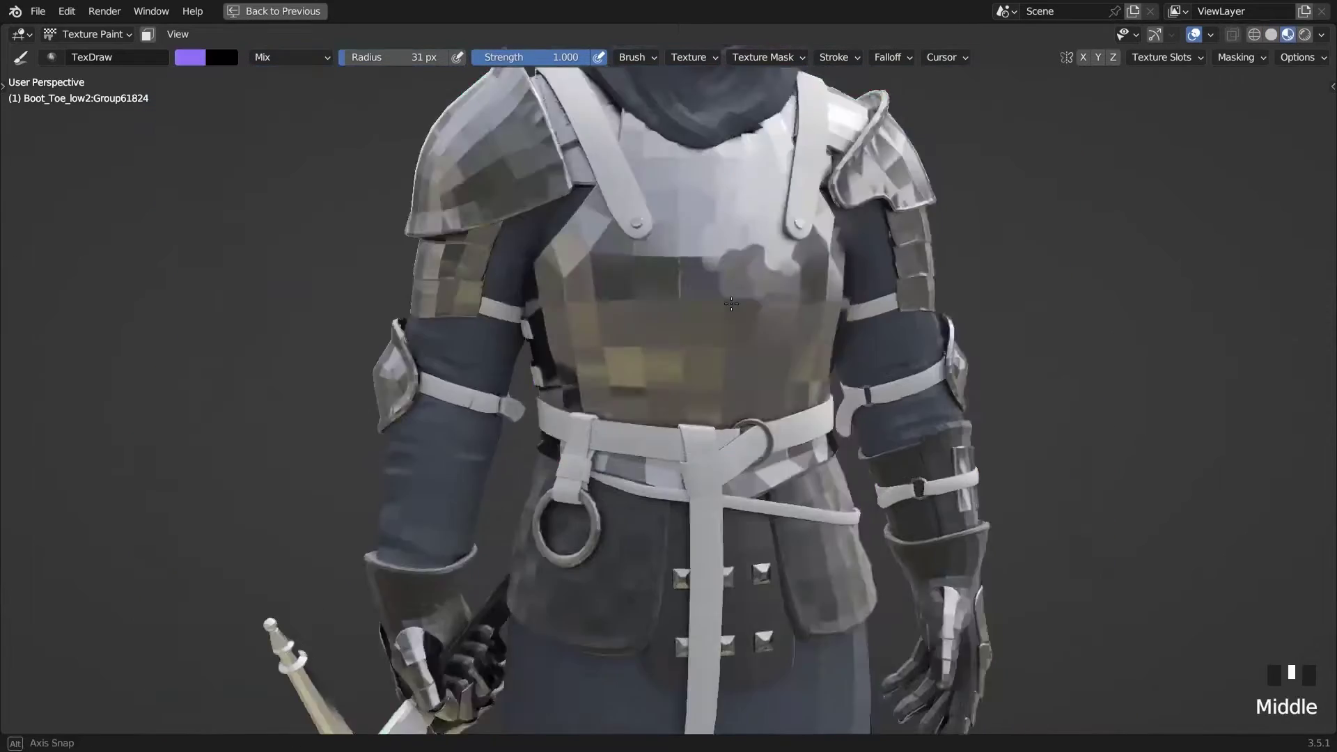
shift+middle_drag(690, 230, 696, 404)
Append the brush pack's Brush folder and select the CR flat marker brush
click(38, 11)
click(74, 204)
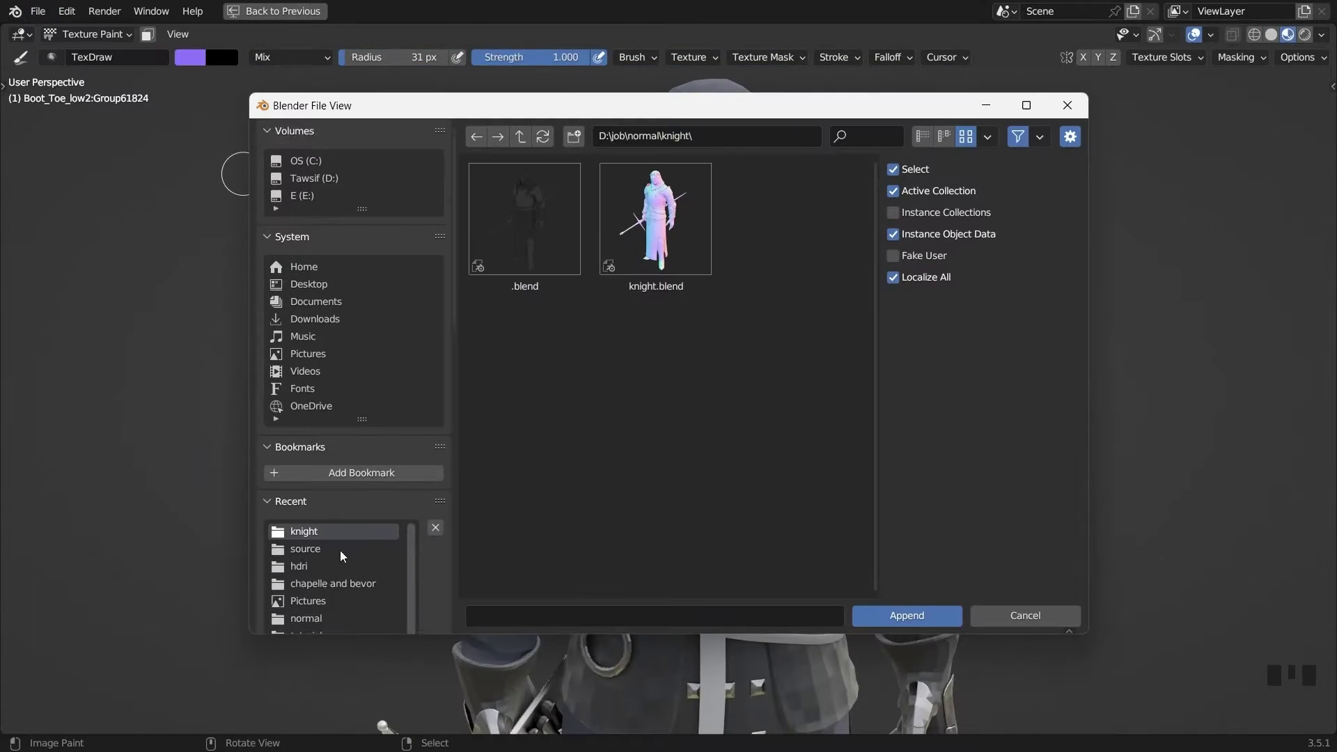
scroll(348, 418, down, 3)
click(313, 619)
double_click(525, 223)
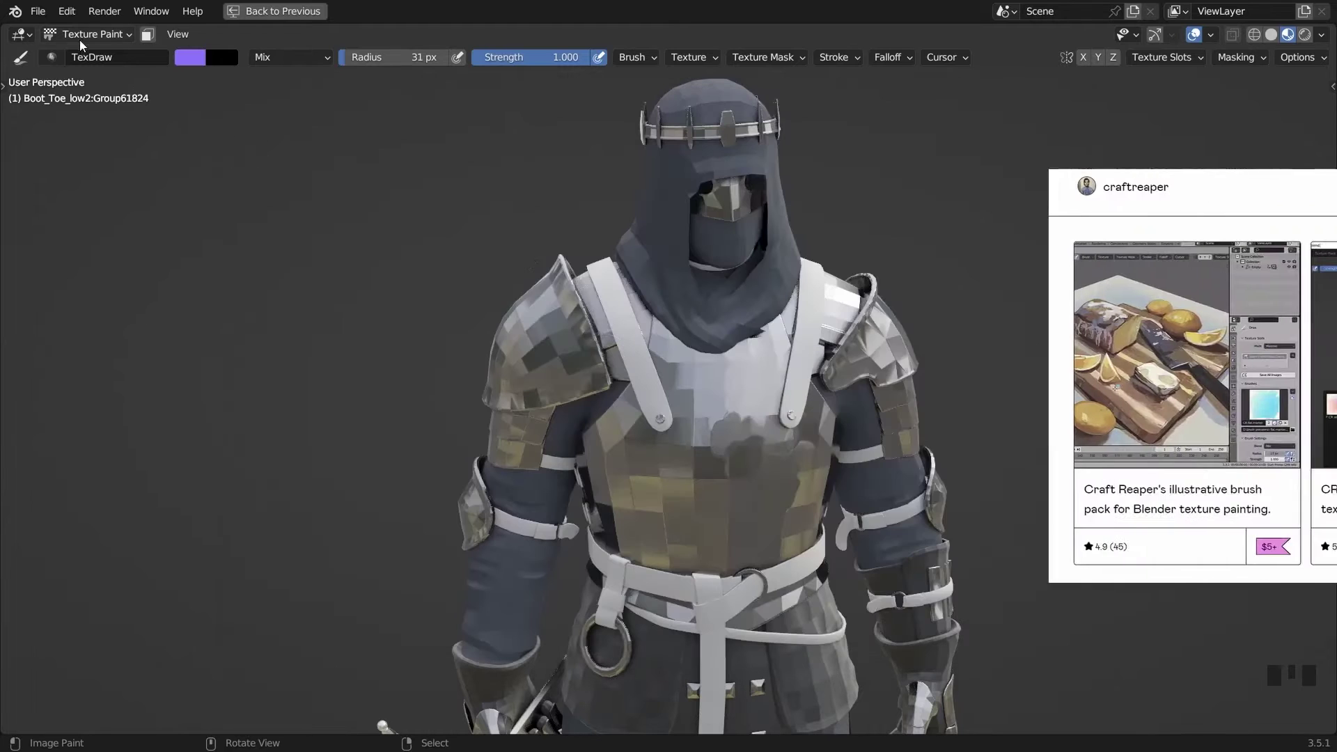
click(51, 57)
click(139, 115)
Paint light strokes across the chest centre and lower breastplate
ctrl+middle_drag(715, 418, 715, 371)
drag(715, 371, 724, 317)
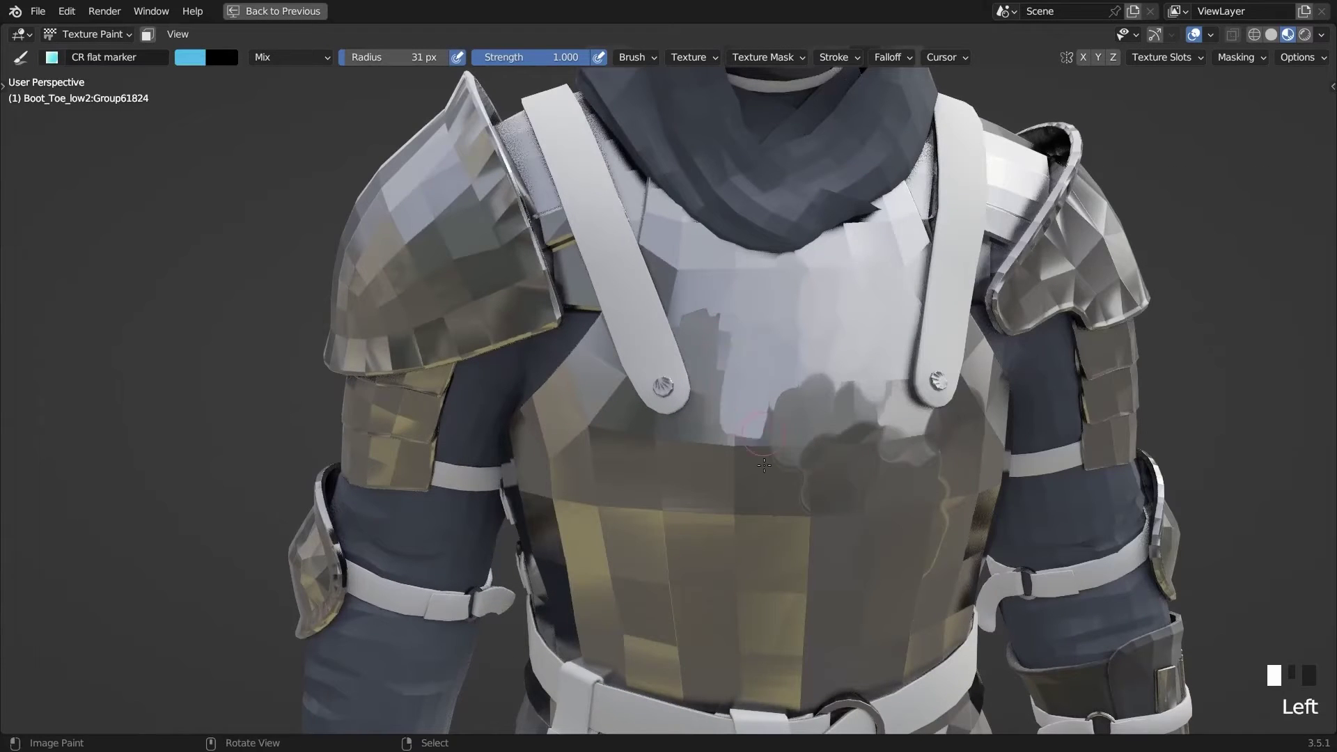
drag(759, 446, 783, 275)
drag(707, 383, 696, 466)
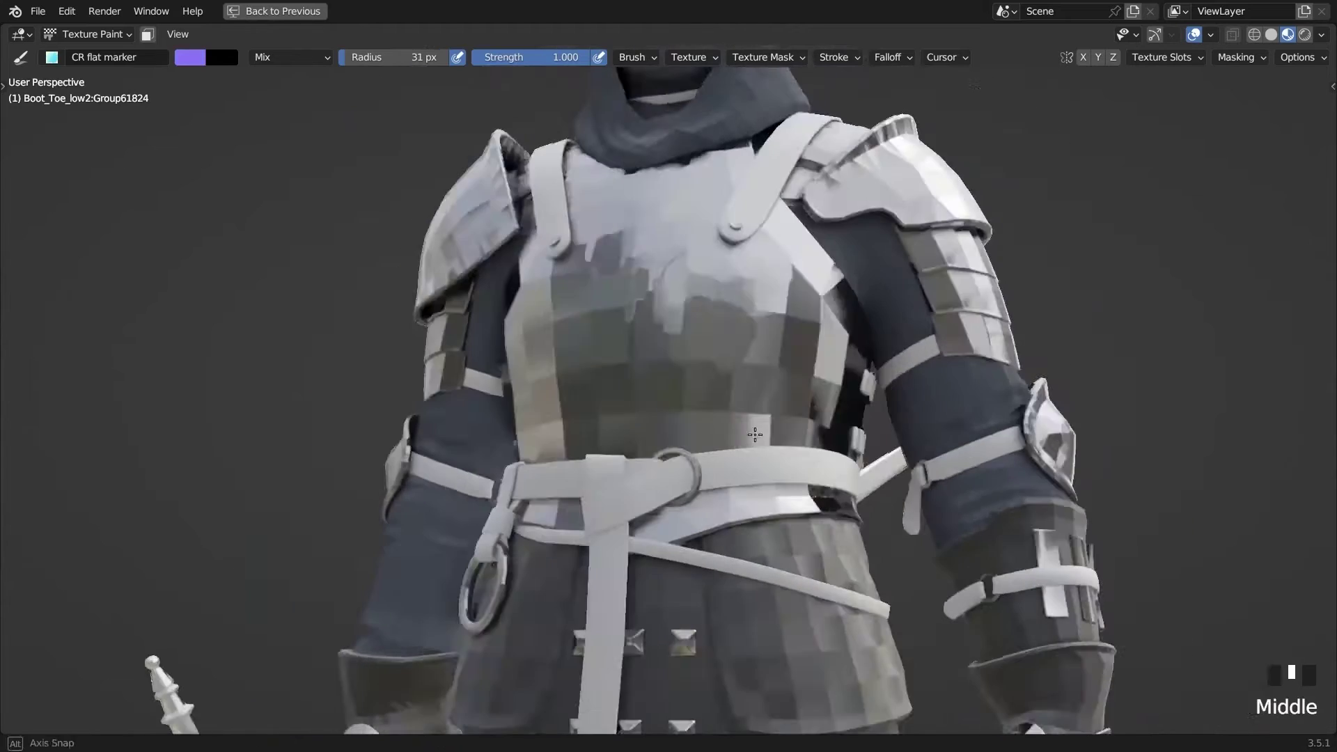
shift+middle_drag(711, 376, 711, 306)
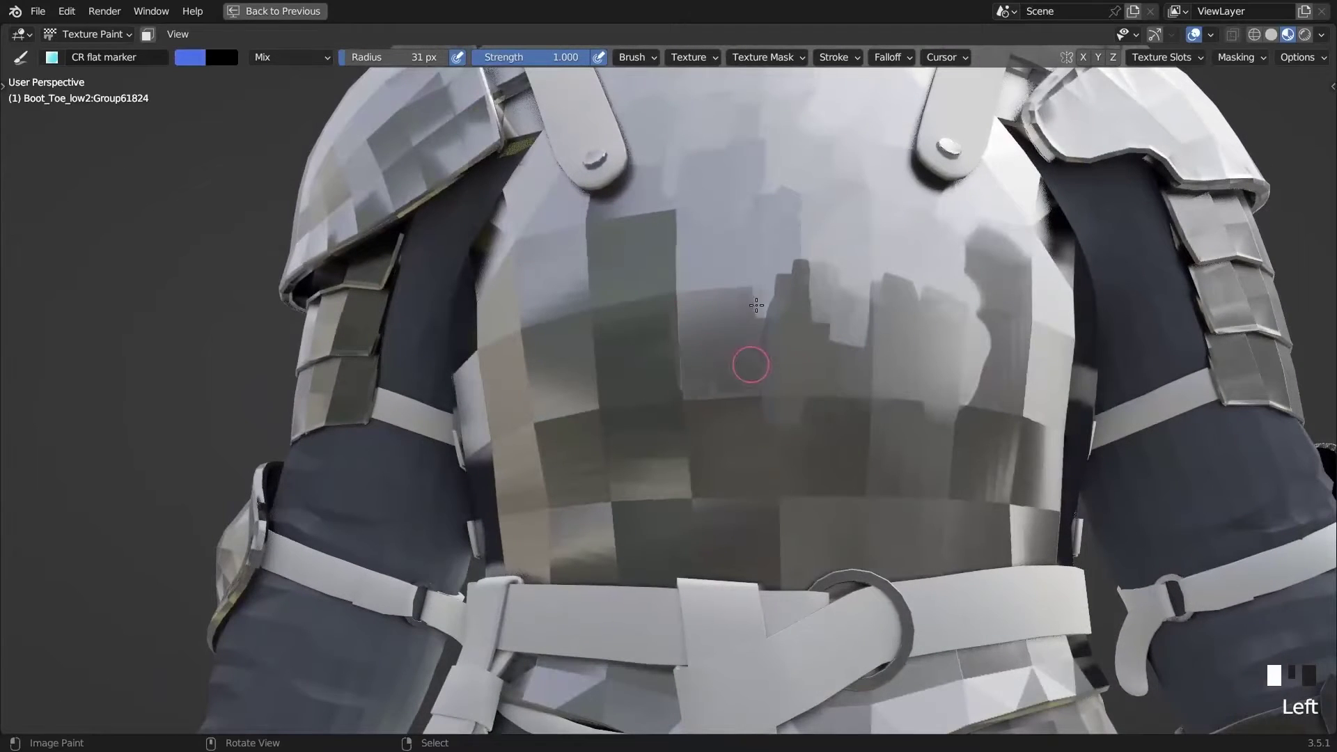
drag(751, 364, 754, 328)
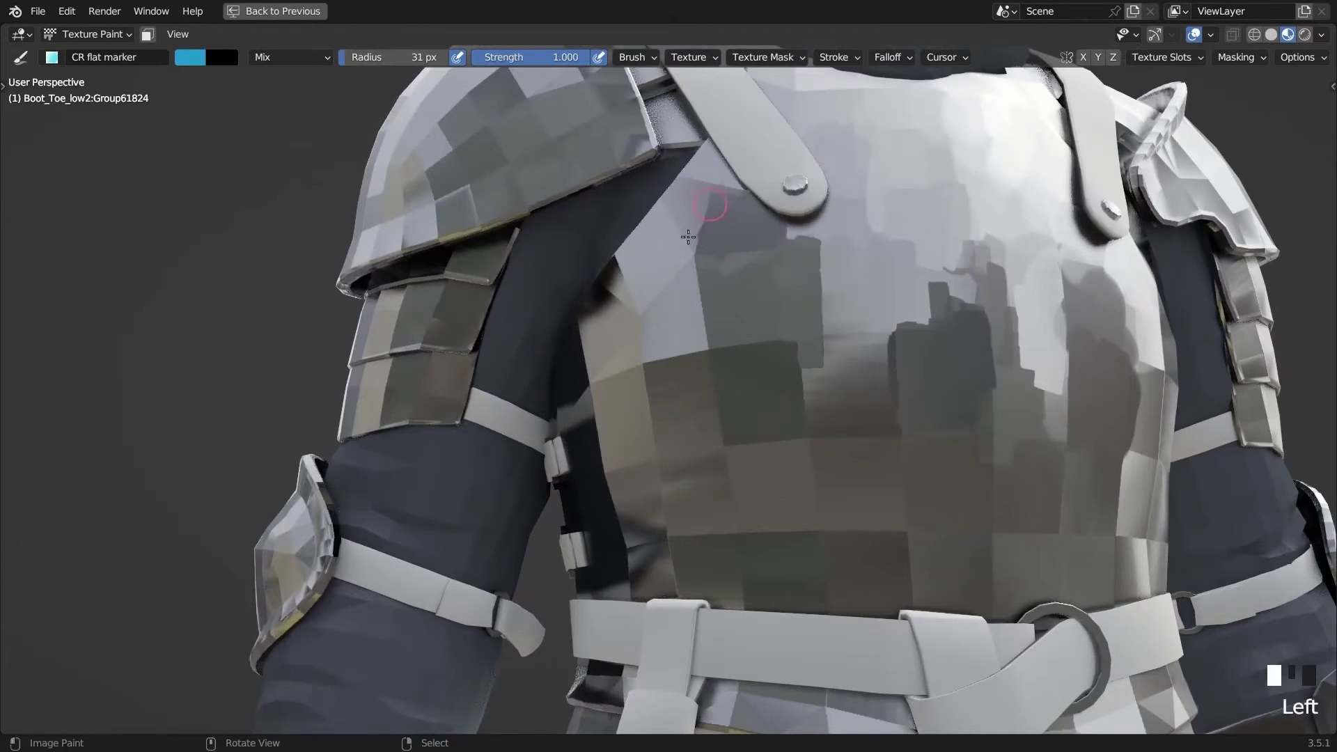
middle_drag(657, 257, 832, 324)
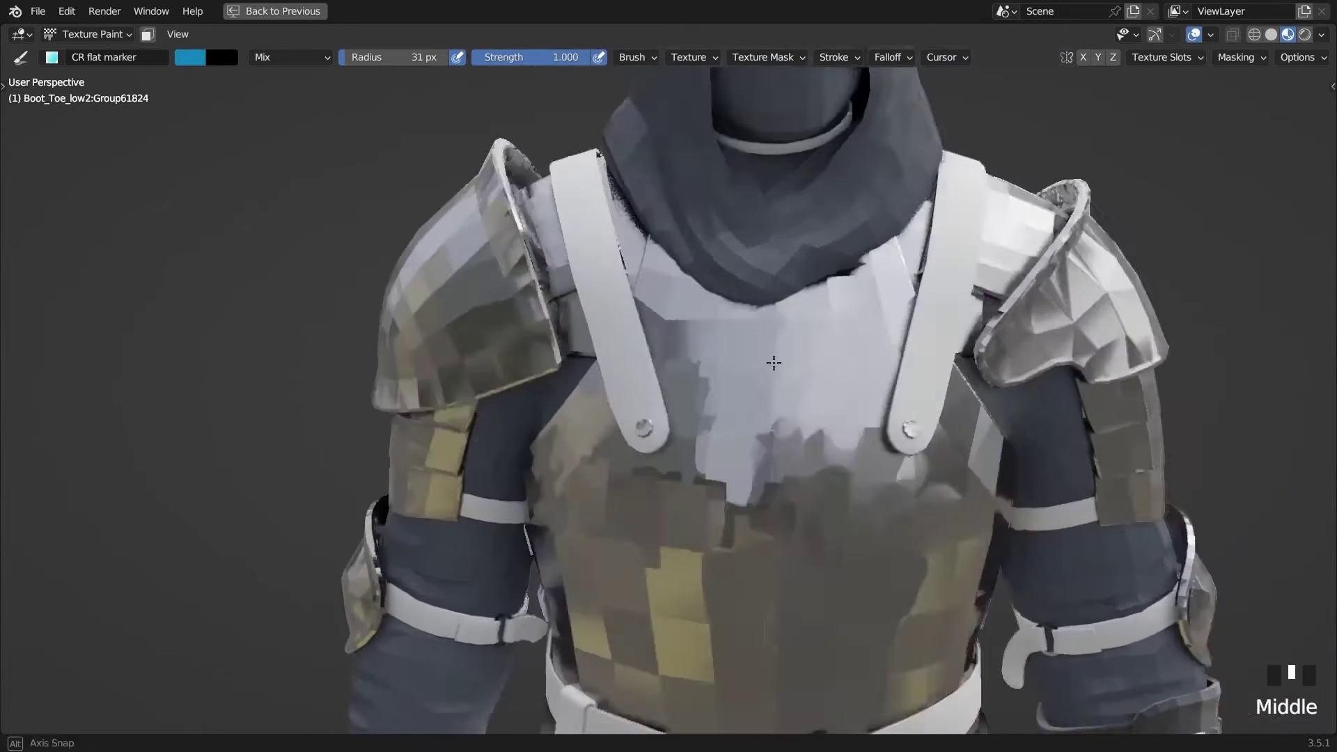
drag(686, 418, 689, 474)
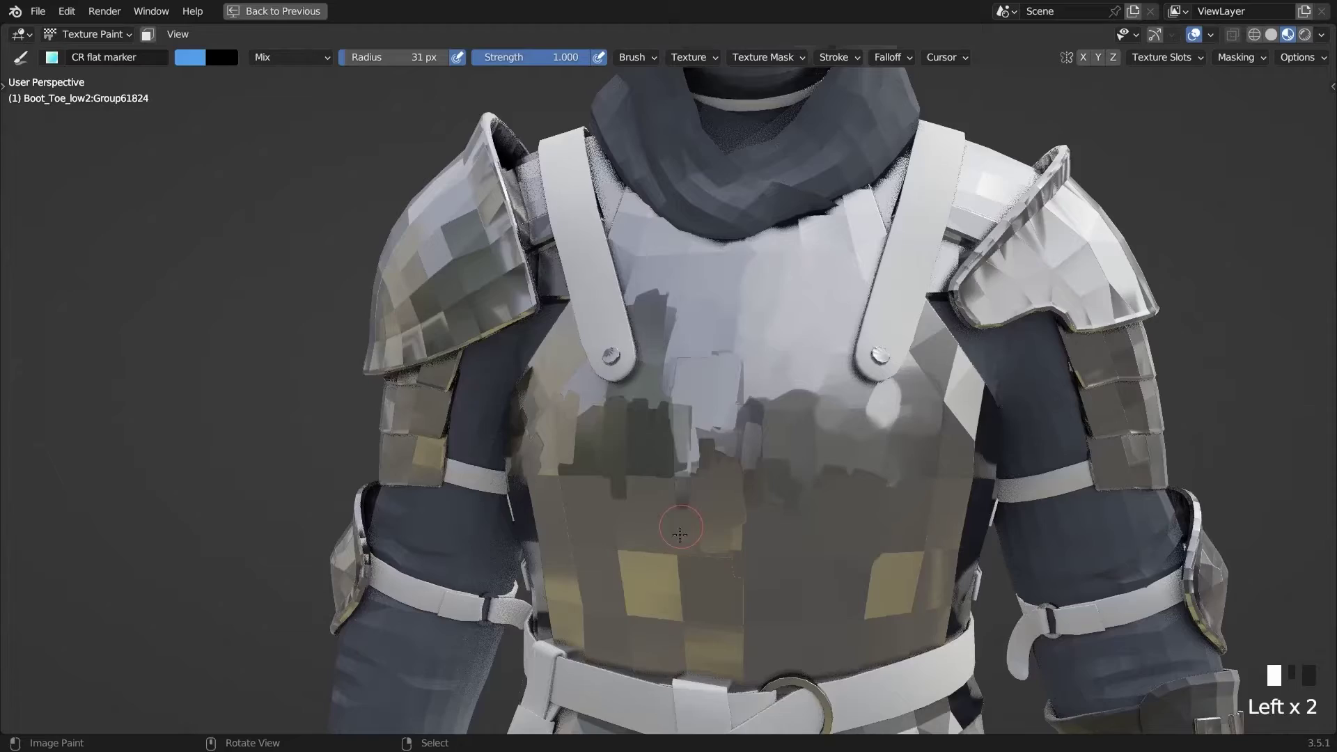
shift+middle_drag(696, 446, 724, 463)
middle_drag(659, 415, 707, 390)
drag(707, 390, 710, 418)
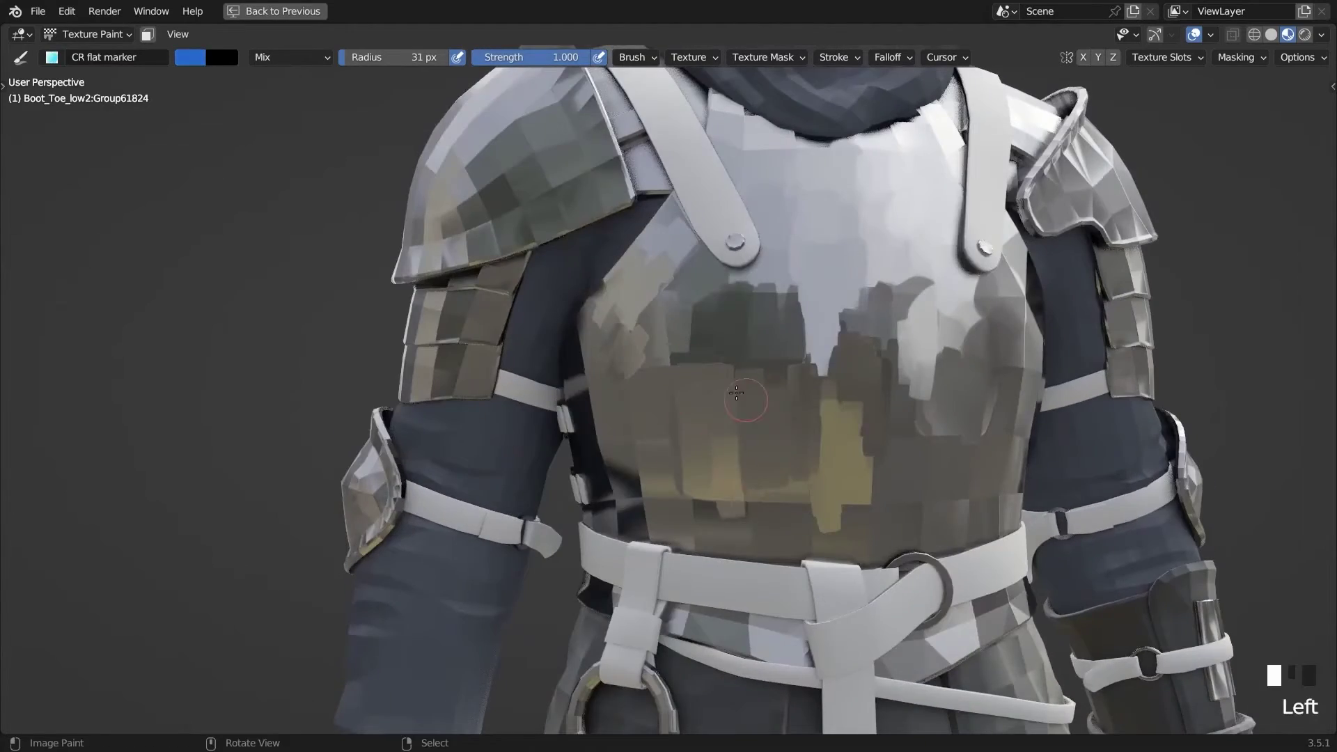
mouse_move(710, 418)
middle_down()
mouse_move(703, 387)
mouse_move(745, 369)
mouse_move(791, 403)
mouse_move(812, 269)
middle_up()
click(754, 371)
Sample teal, lavender, deeper purple and blue colours from the armour for the brush
click(791, 403)
drag(752, 230, 735, 273)
mouse_move(725, 272)
middle_down()
mouse_move(702, 271)
mouse_move(810, 240)
middle_up()
key(s)
click(809, 241)
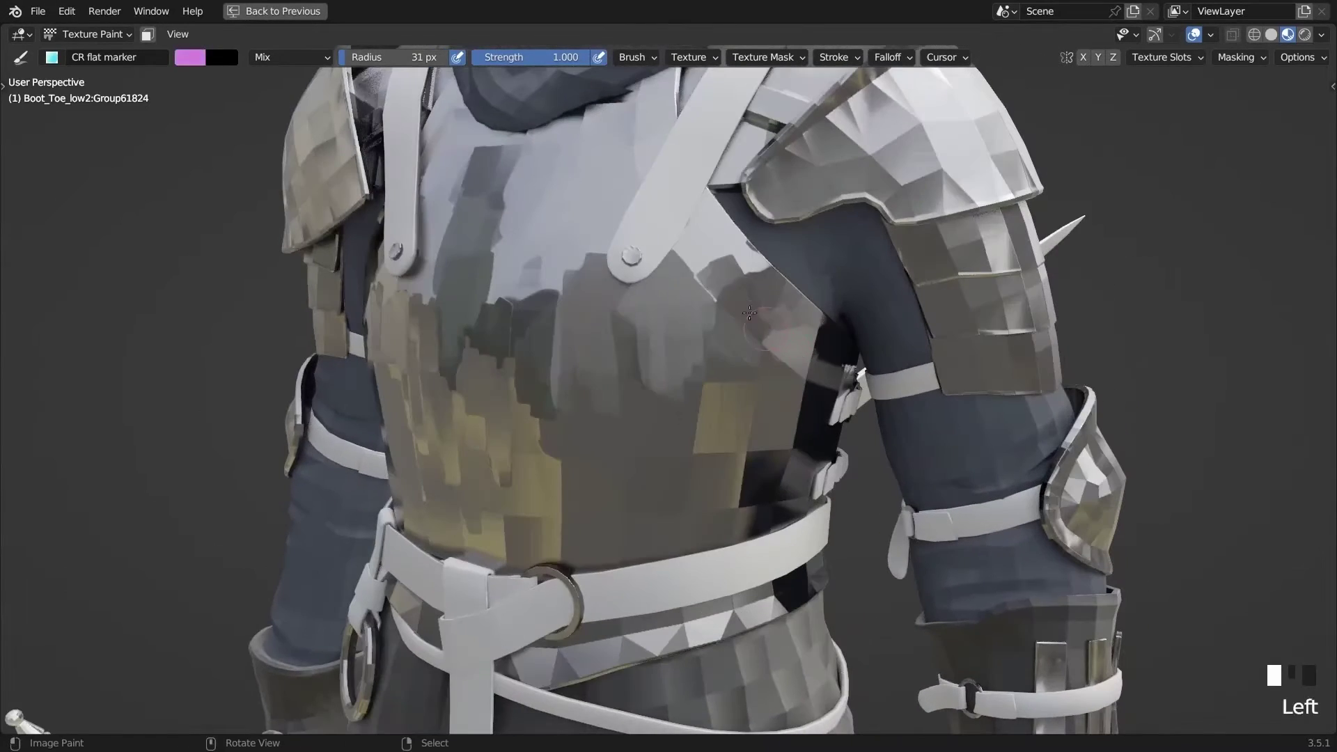
click(741, 381)
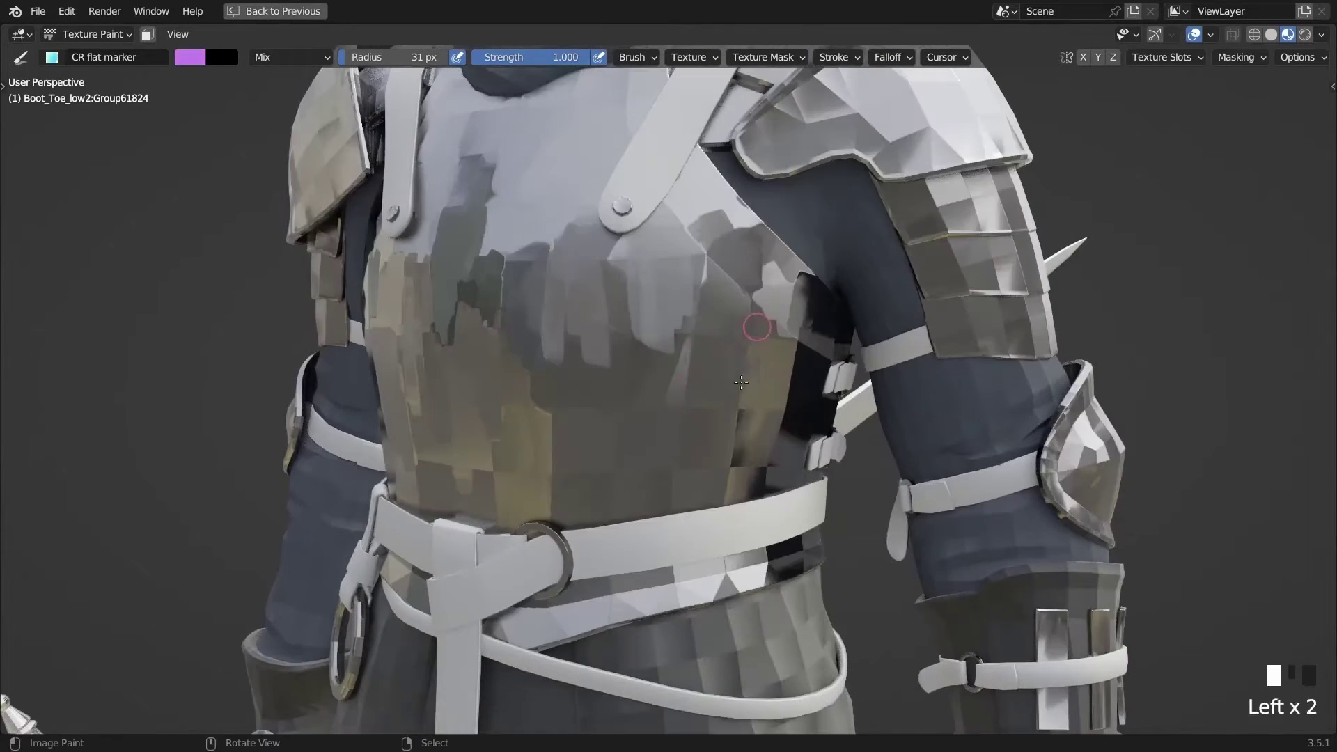
middle_drag(741, 382, 779, 408)
click(779, 408)
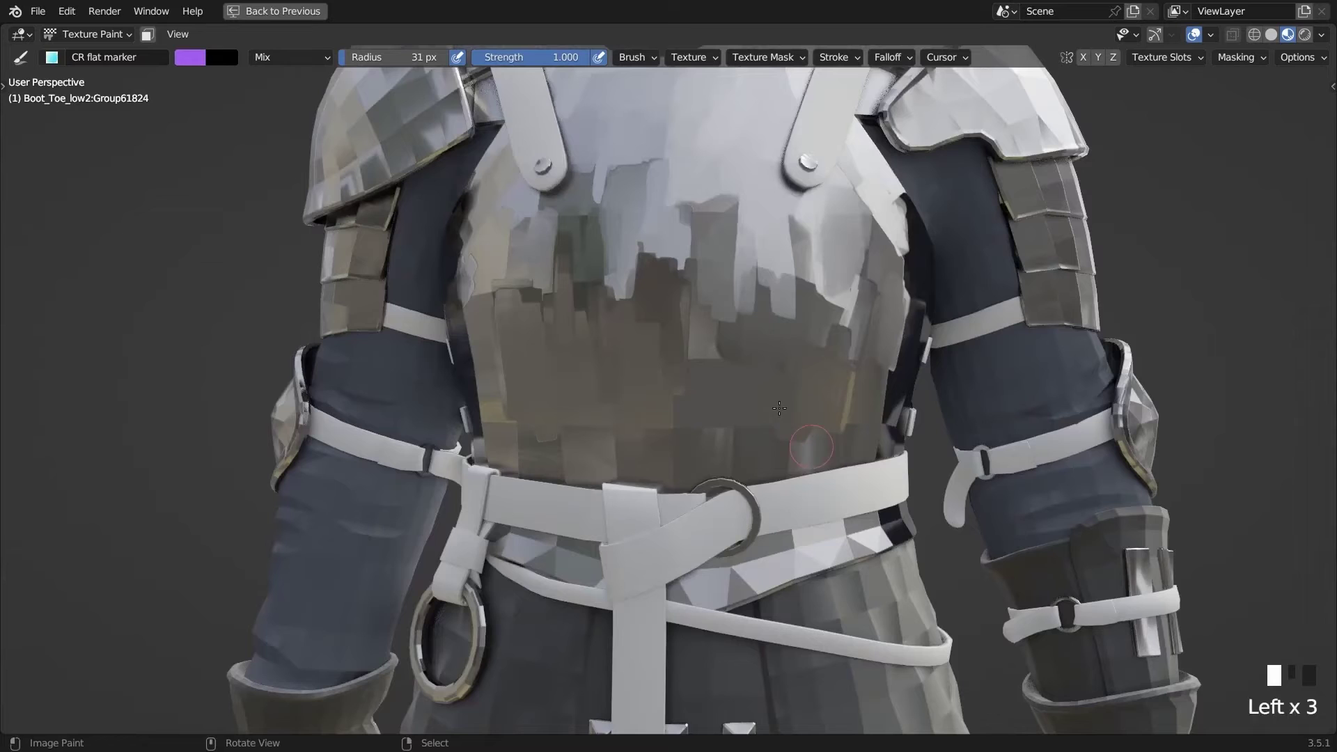
middle_drag(808, 482, 789, 500)
key(s)
click(789, 499)
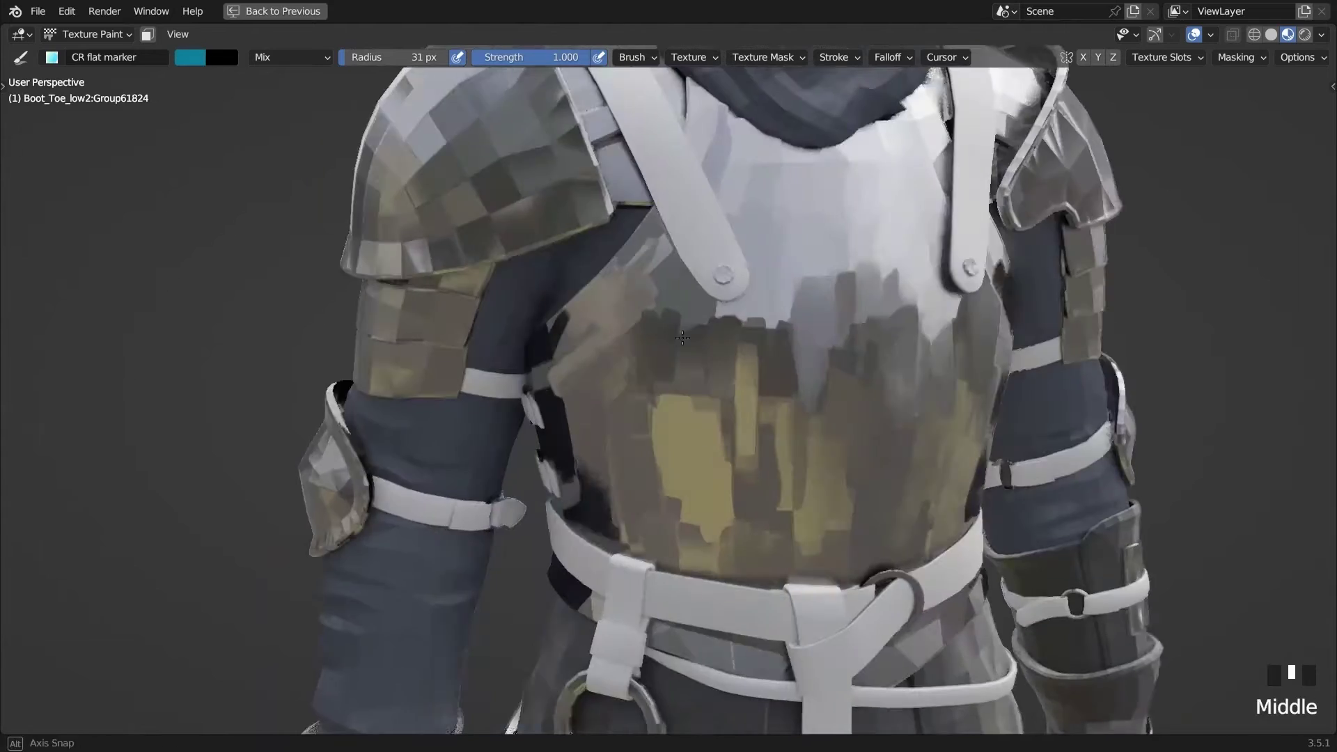
Sample a darker teal, enlarge the brush to 56 px, and paint the shoulder plate
middle_drag(707, 317, 581, 266)
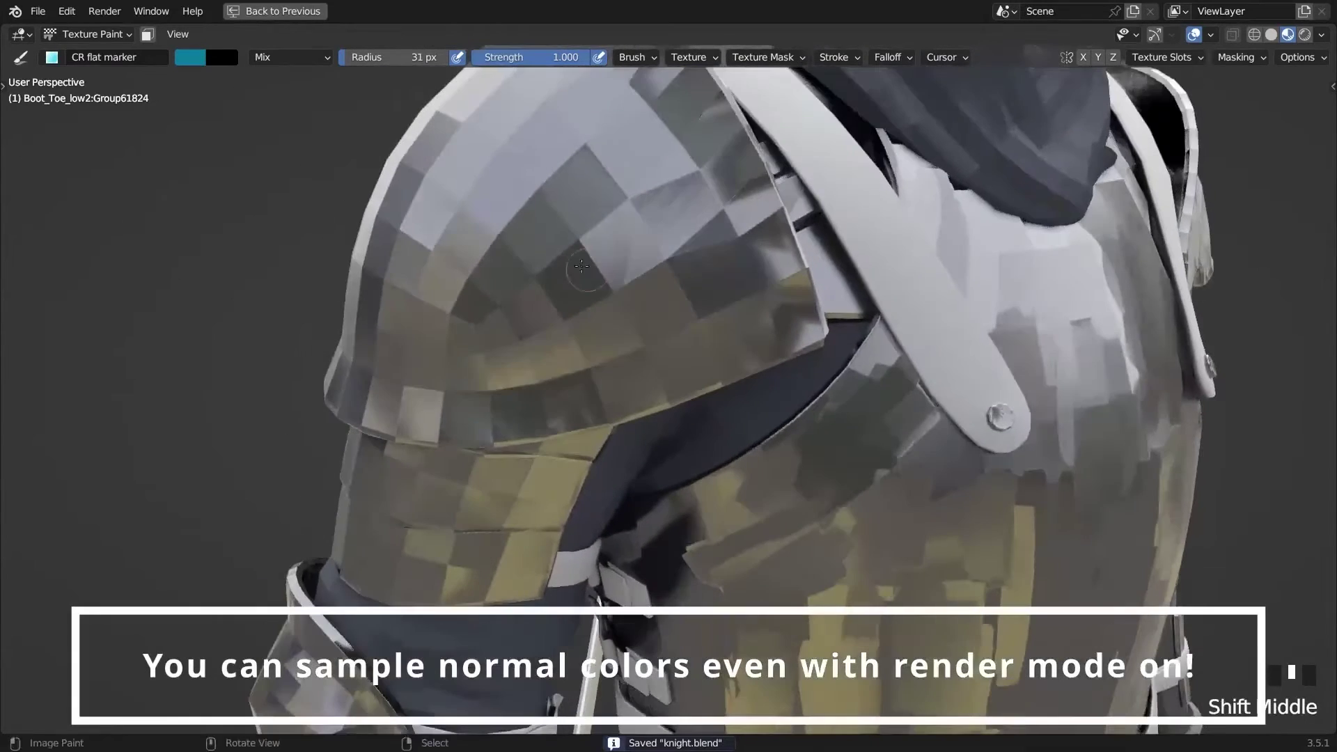
key(s)
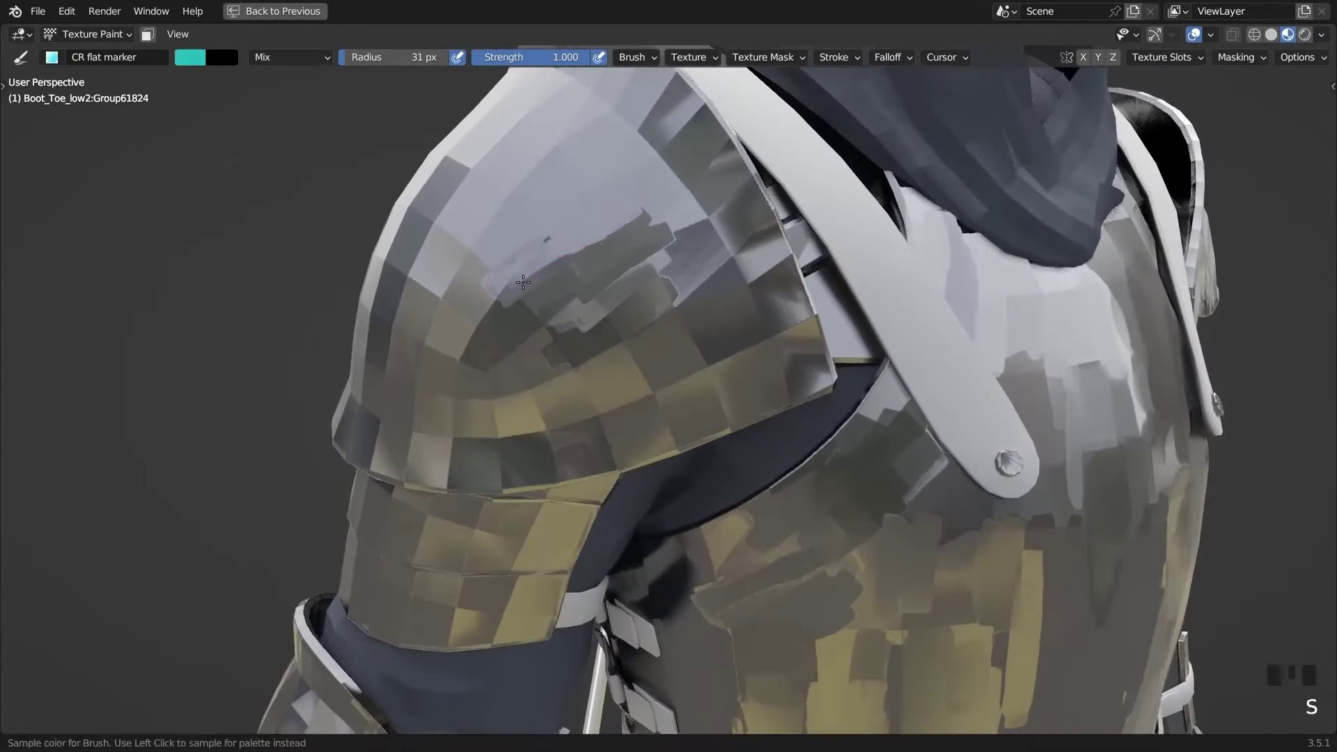
click(523, 281)
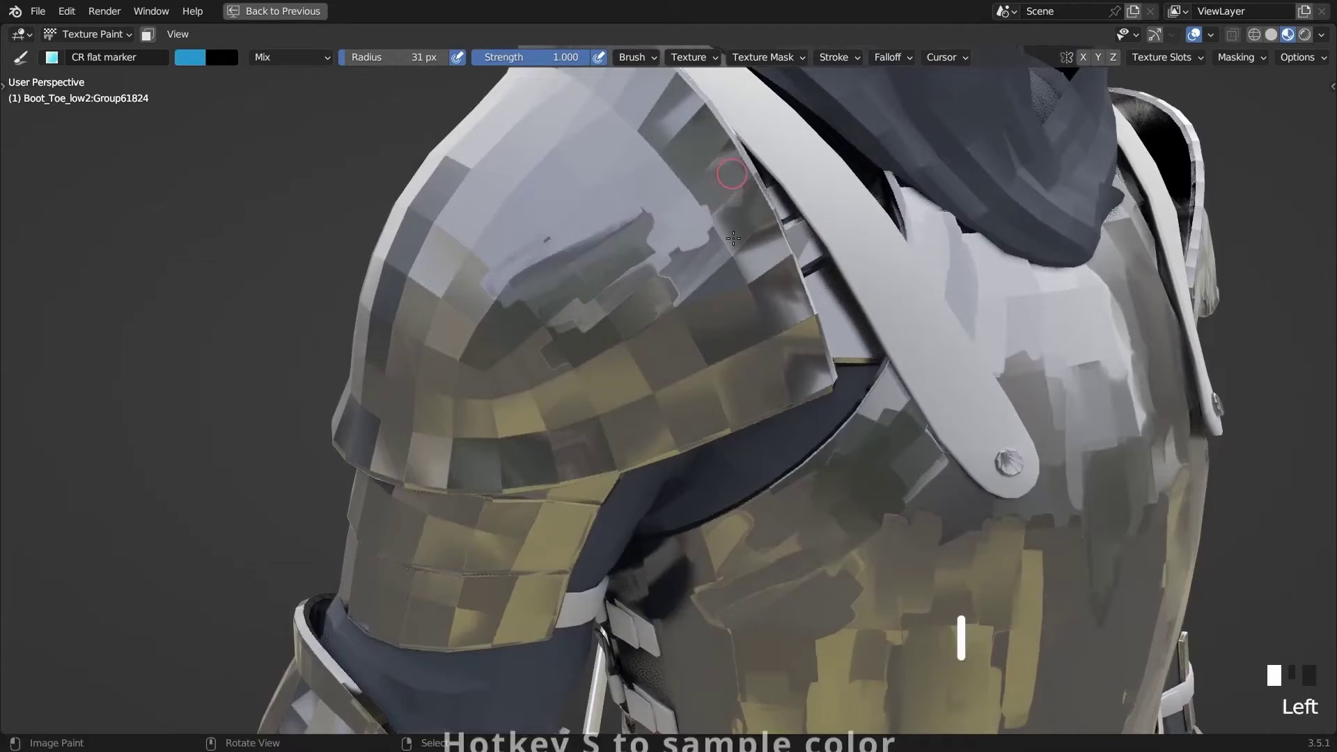
shift+middle_drag(523, 281, 536, 306)
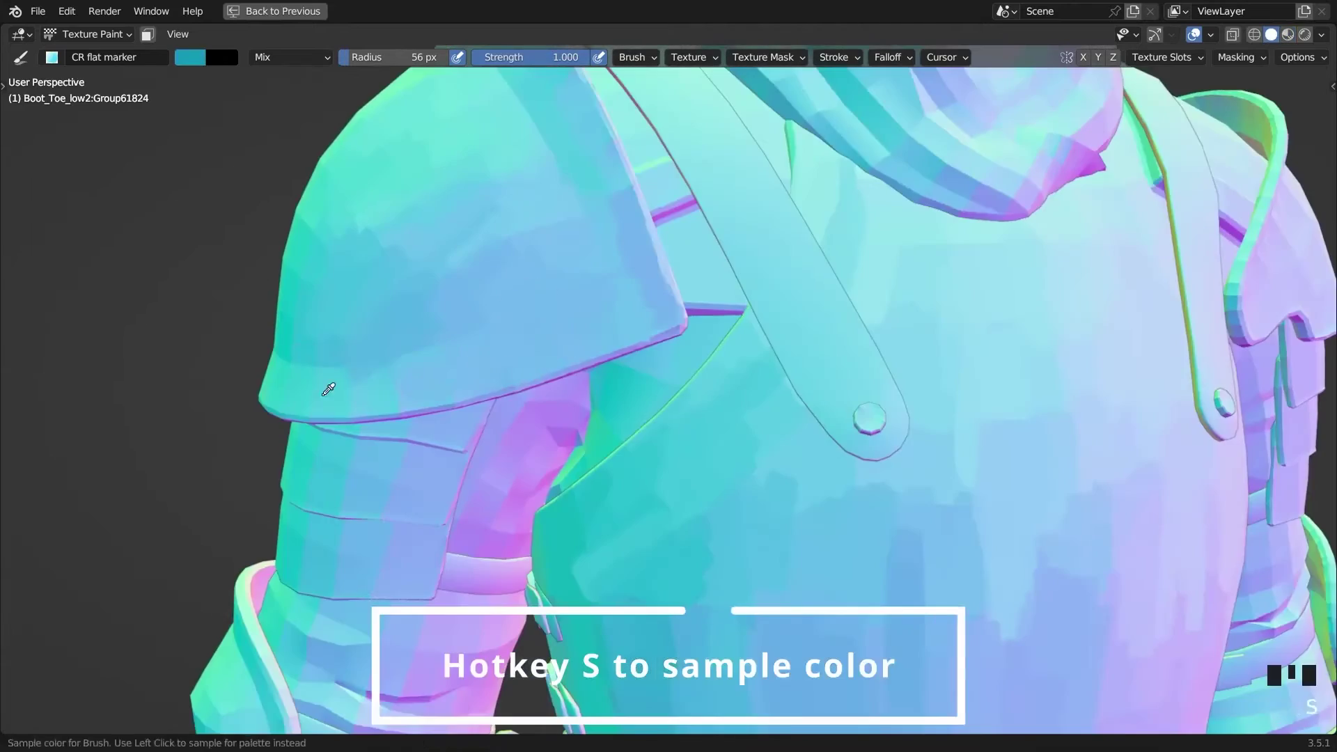
middle_drag(557, 313, 599, 327)
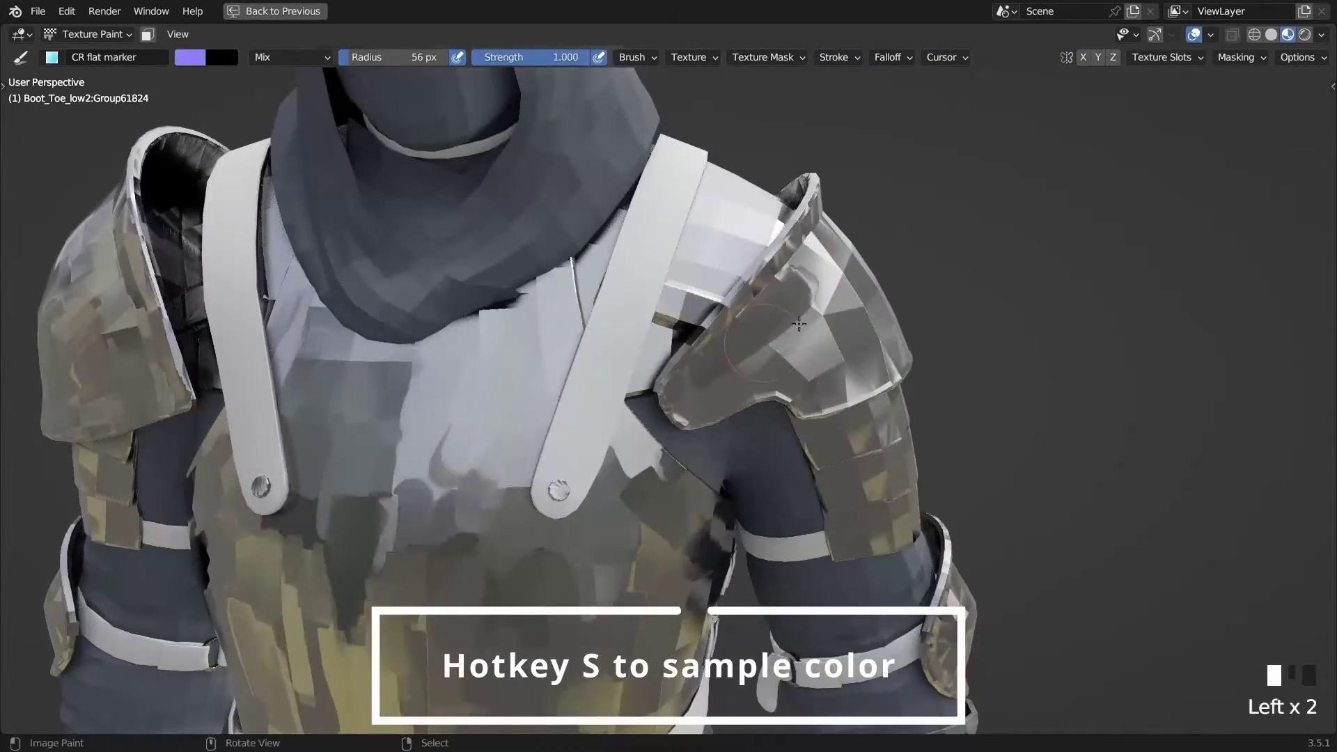
click(803, 340)
key(s)
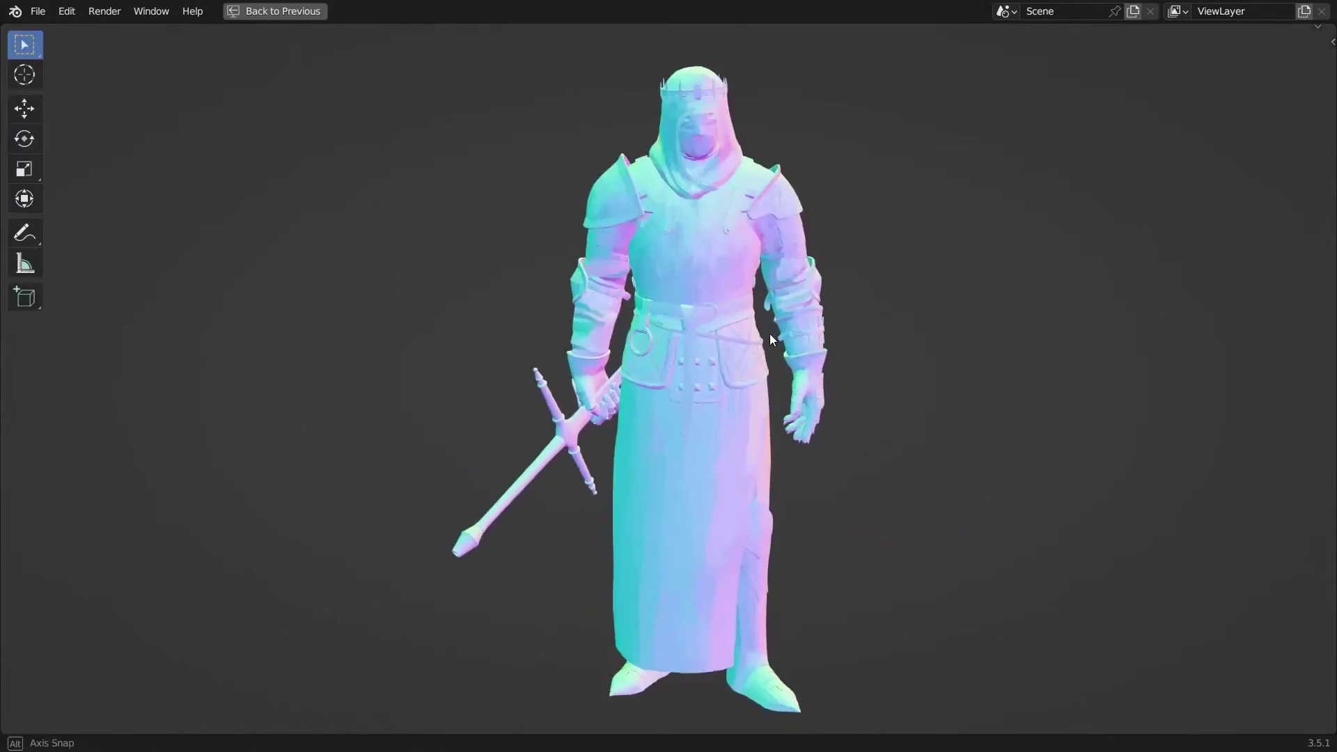
Review the painted knight in solid view and select the clothes normal map texture
middle_drag(770, 333, 803, 358)
scroll(804, 358, up, 5)
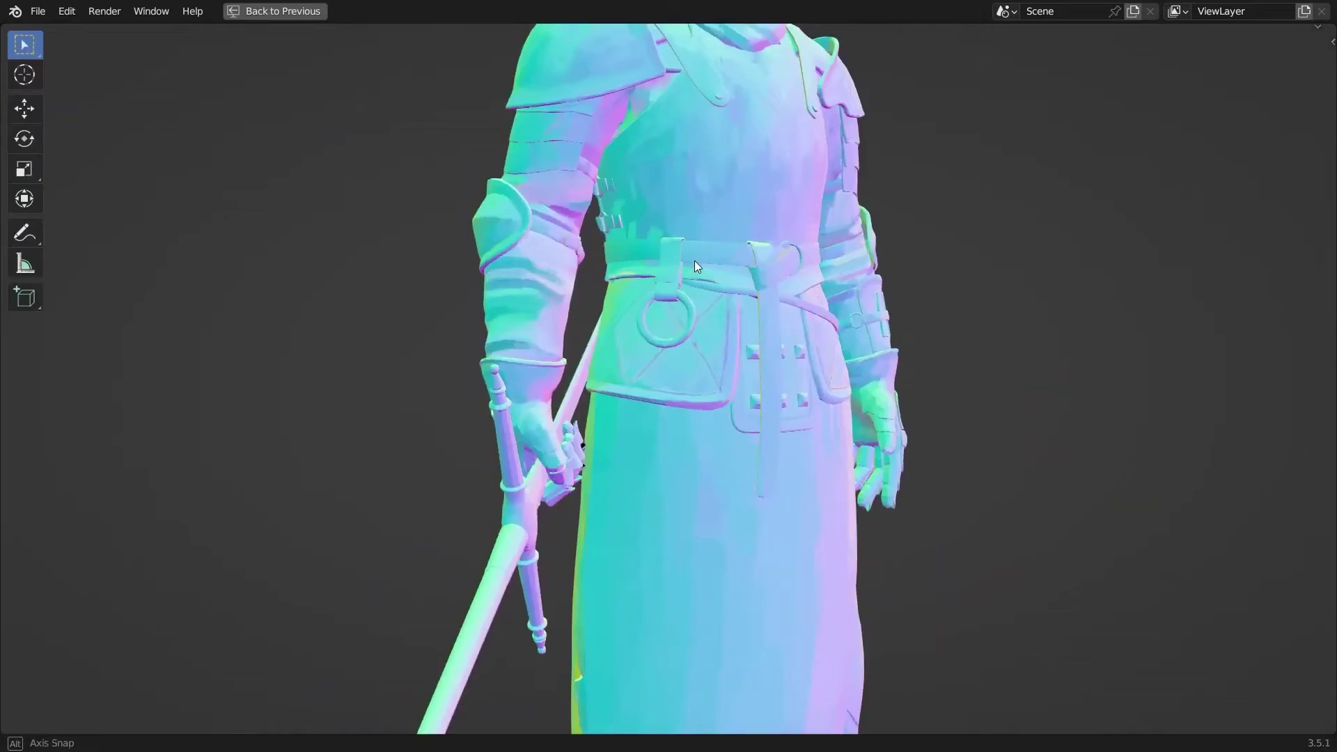
middle_drag(695, 261, 904, 383)
scroll(783, 396, down, 5)
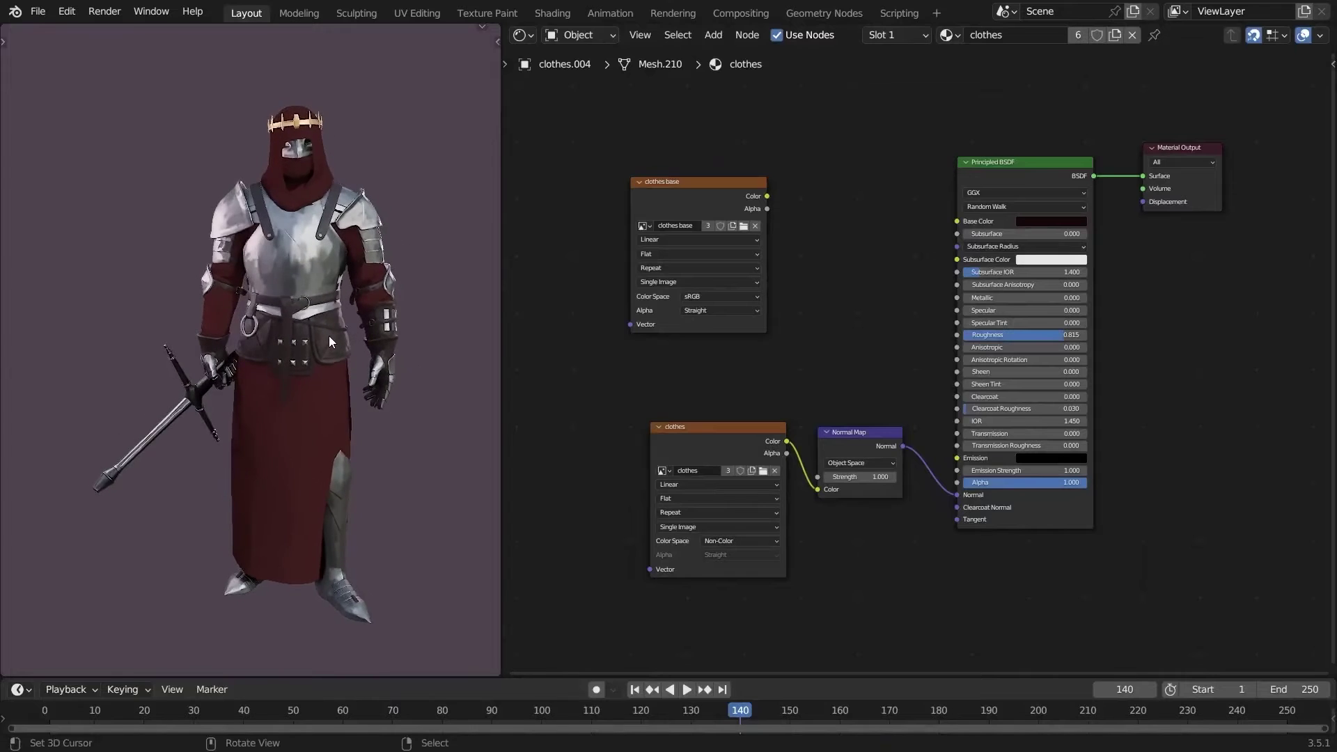
key(z)
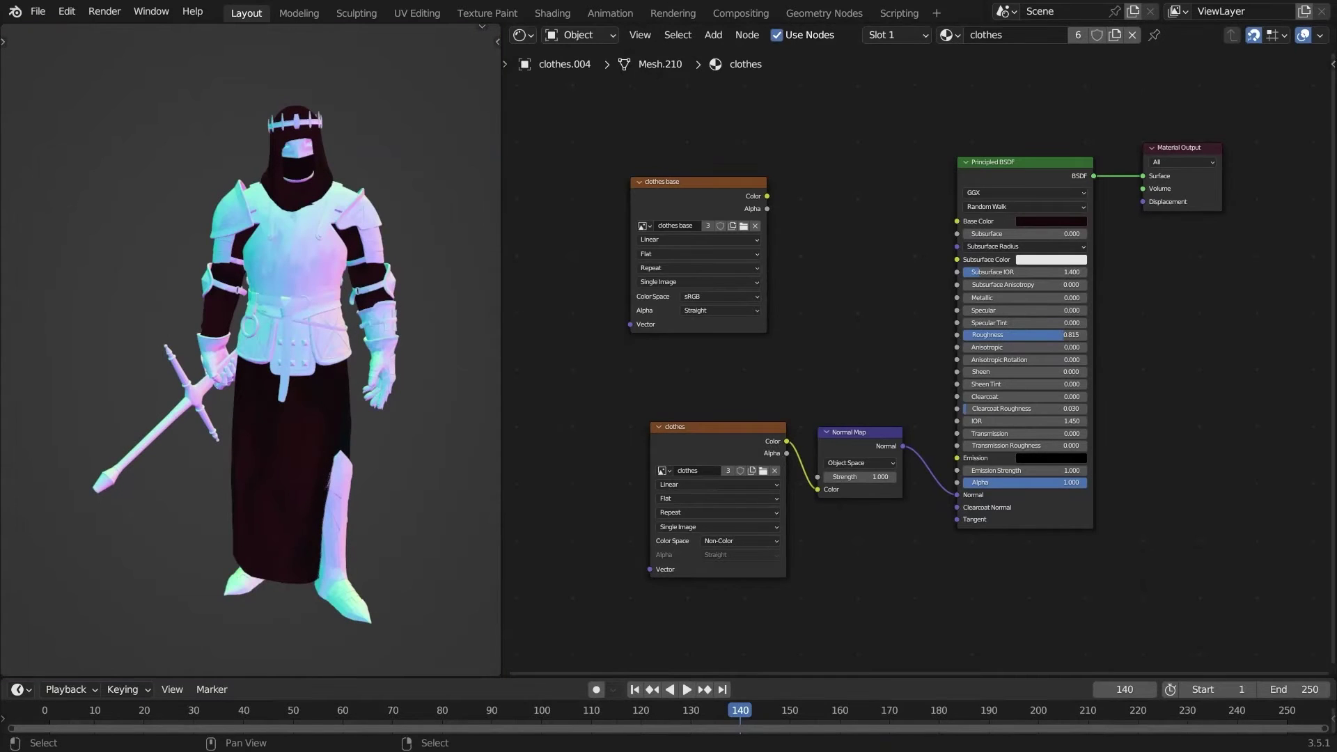
click(728, 440)
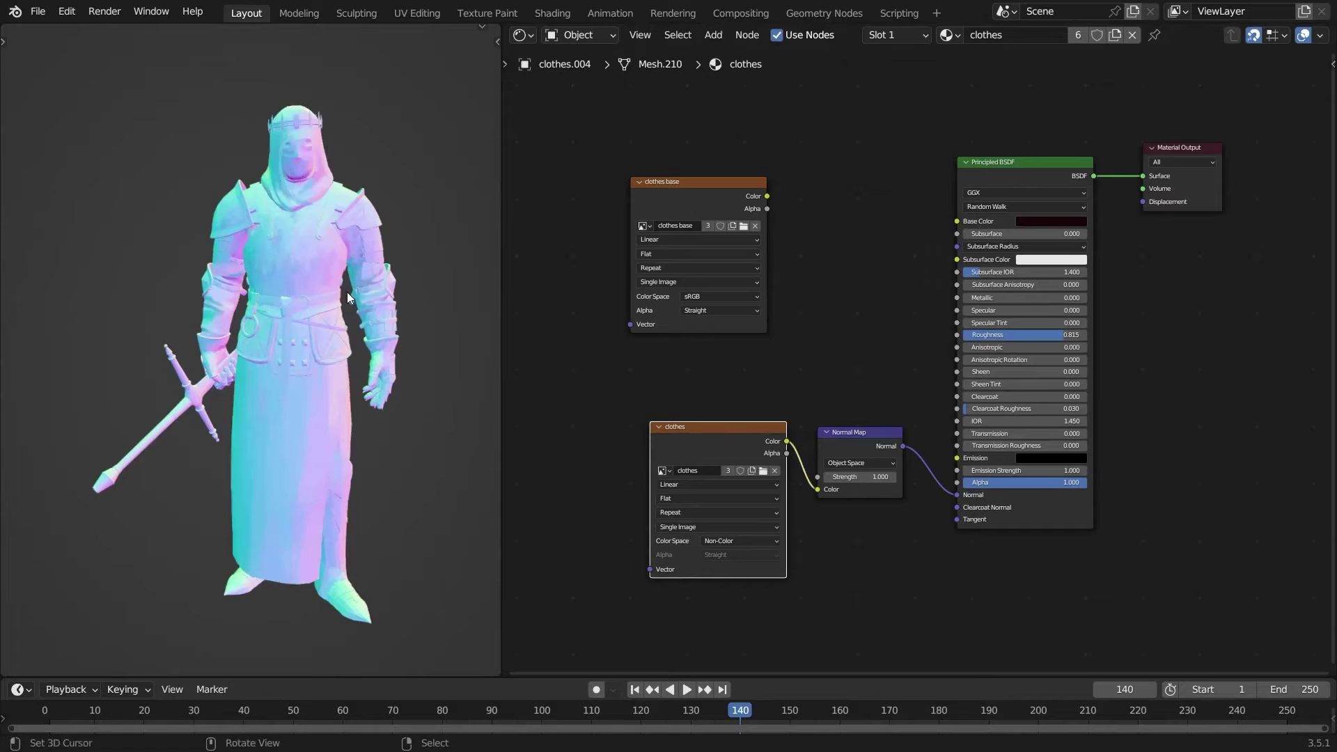
middle_drag(347, 291, 298, 328)
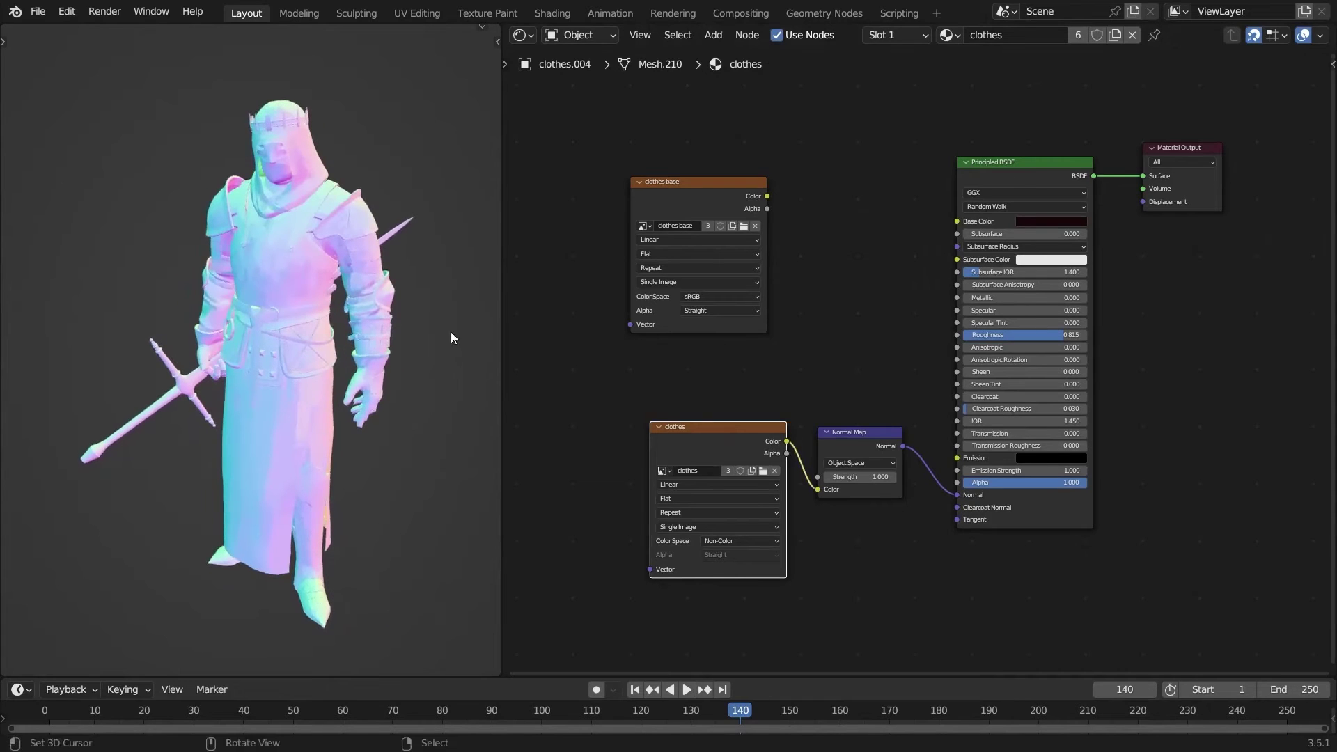
key(z)
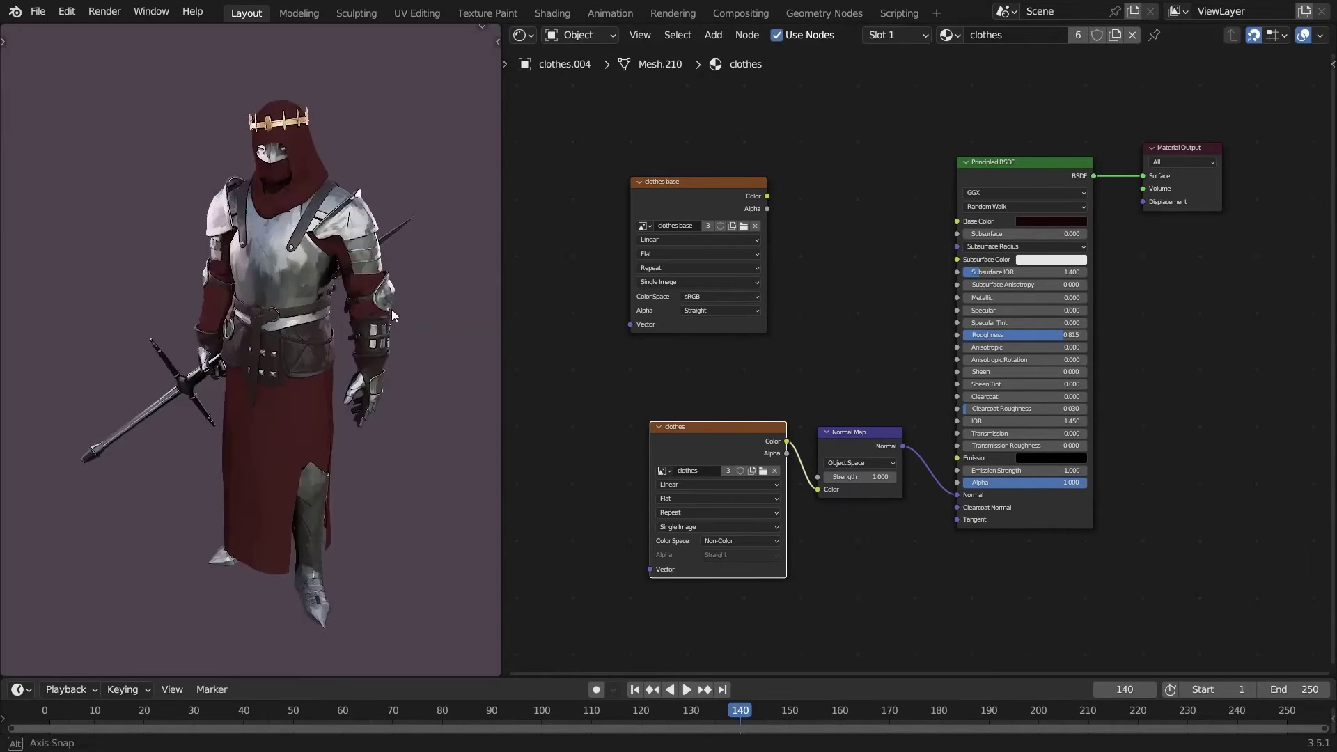
Connect the clothes base image to Base Color and mute it to compare the robe
drag(767, 197, 956, 221)
middle_drag(322, 238, 406, 248)
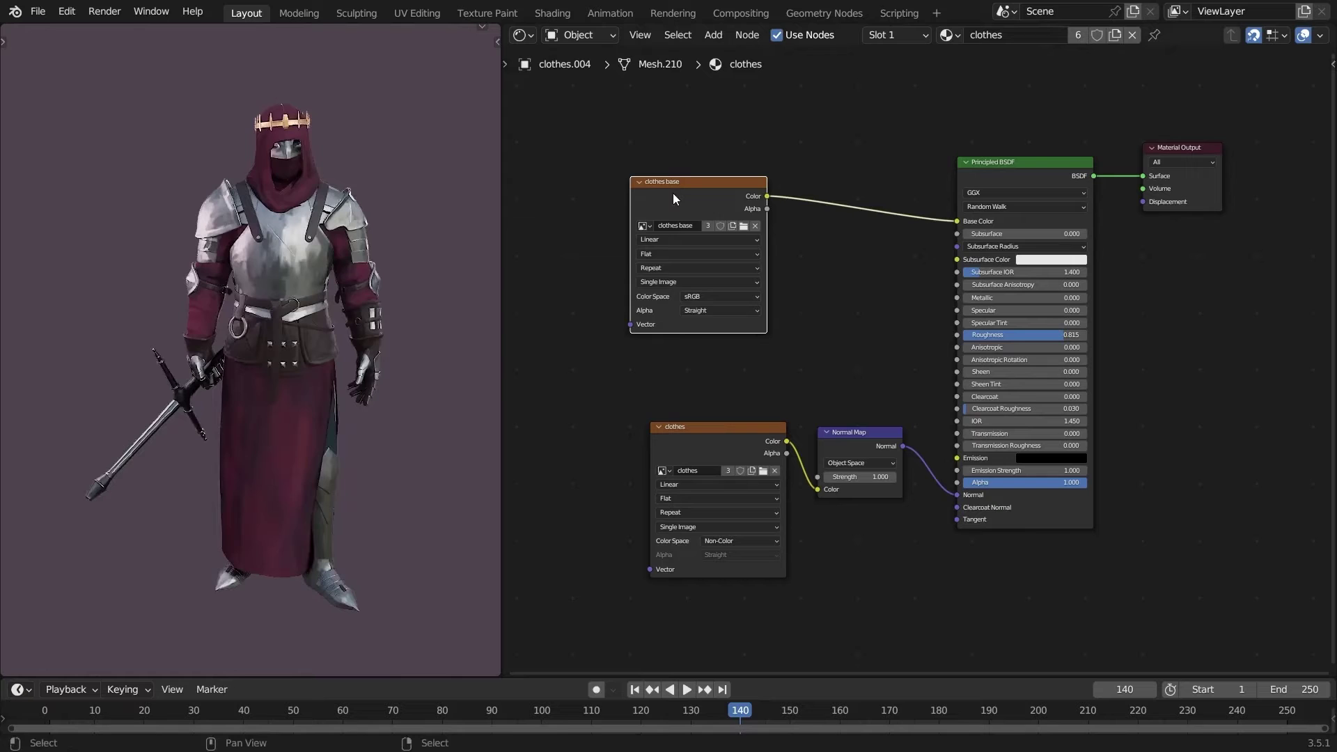
key(m)
key(m)
middle_drag(319, 249, 199, 333)
scroll(340, 320, up, 3)
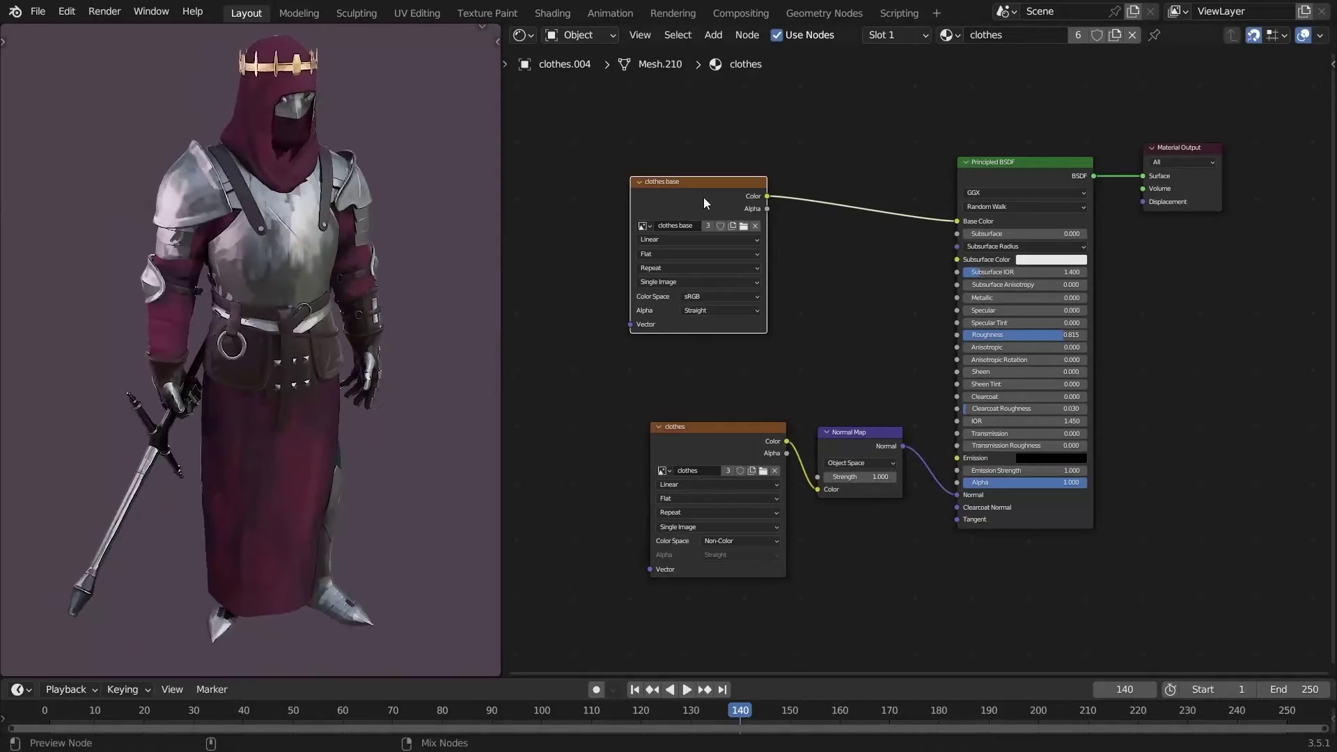
Preview the clothes base image output alone while isolating the robe, then restore
ctrl+shift+click(703, 198)
key(KP_Divide)
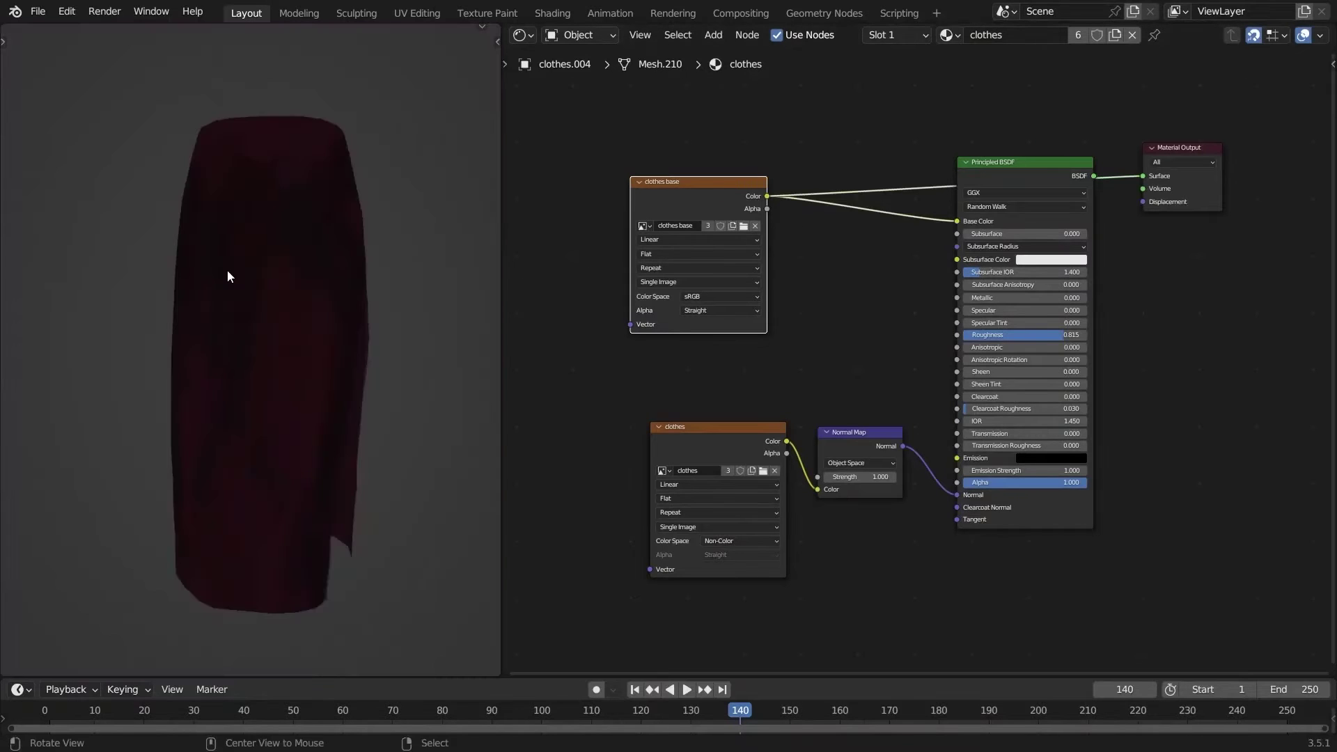
key(KP_Divide)
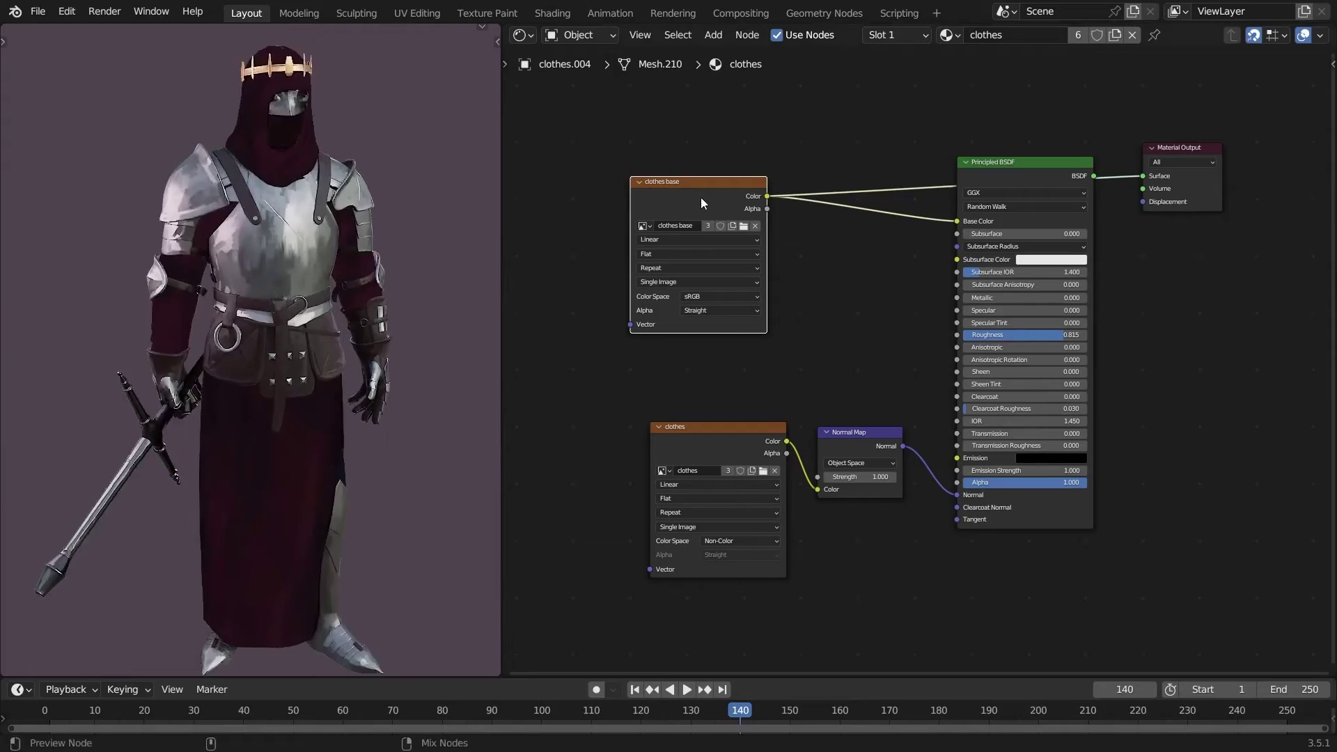
ctrl+shift+click(701, 198)
ctrl+shift+click(700, 197)
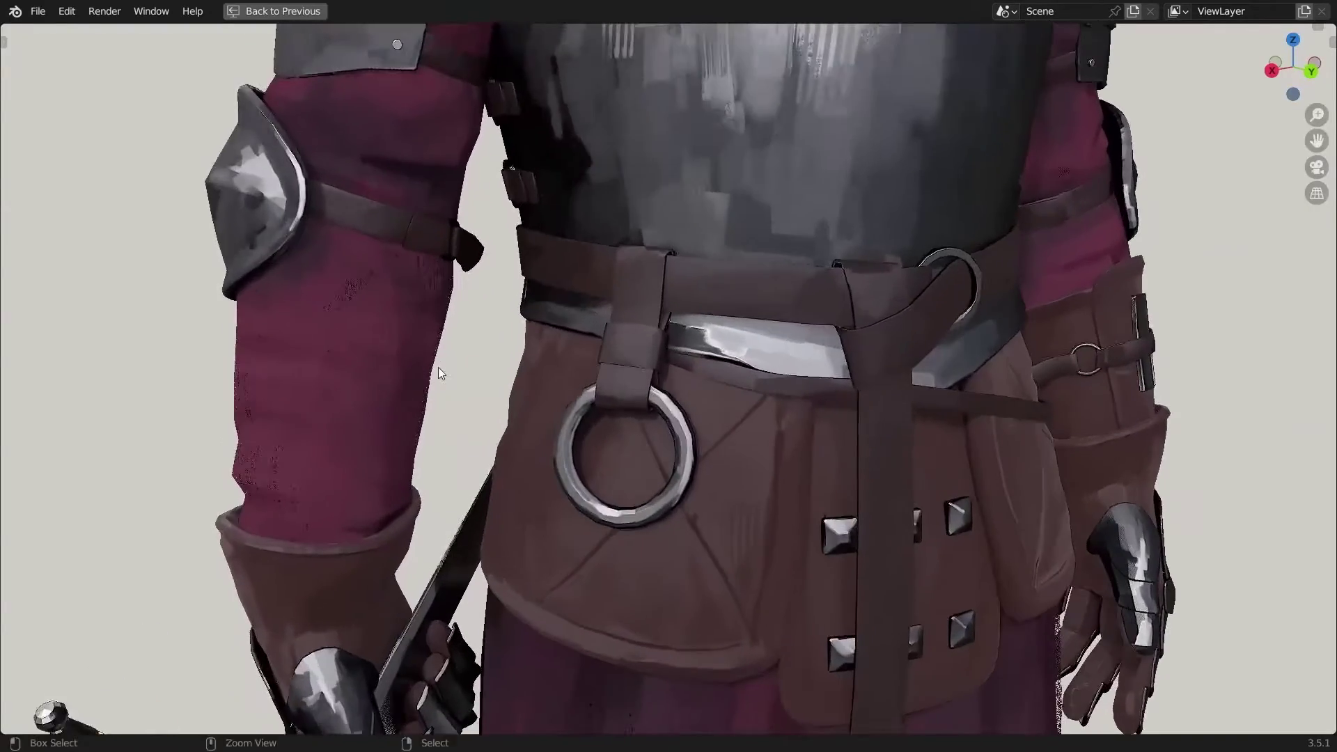
Slide the fringed fabric test plane beside the knight's robe to compare the alpha edges
middle_drag(438, 369, 839, 371)
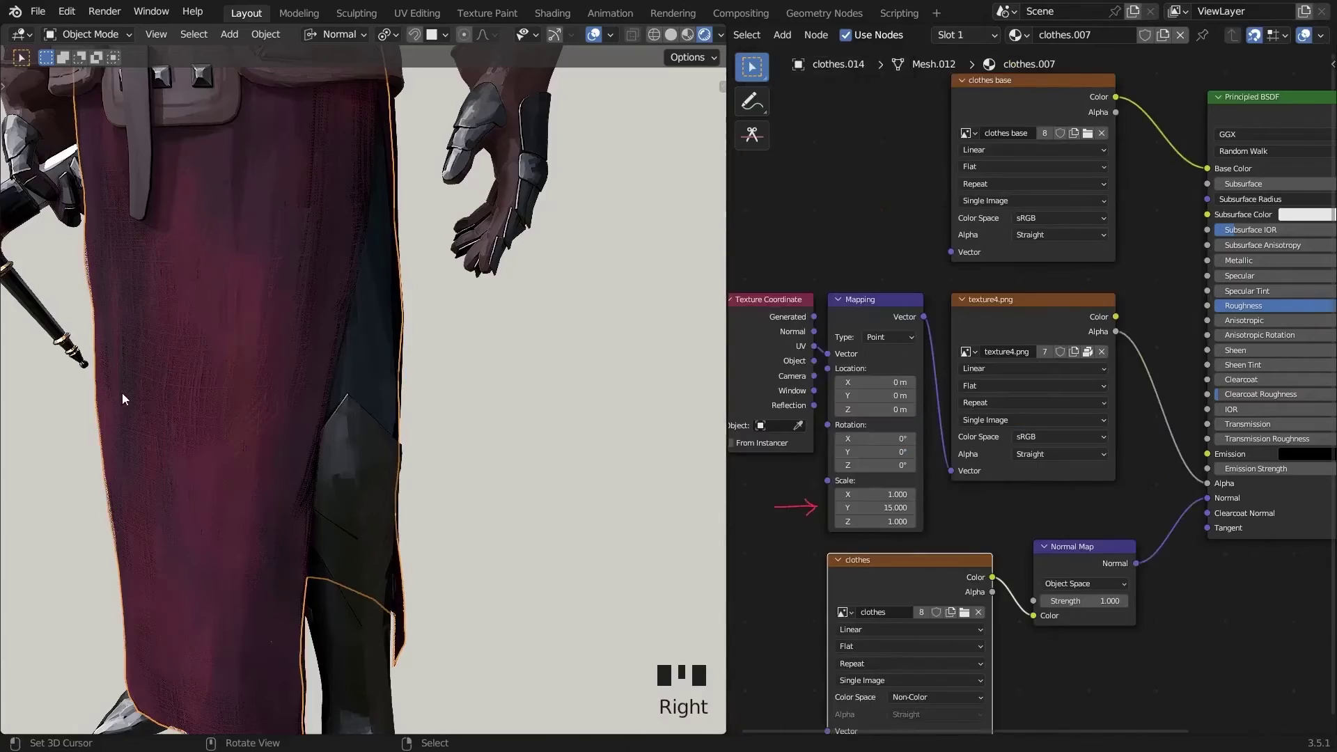
key(g)
click(457, 447)
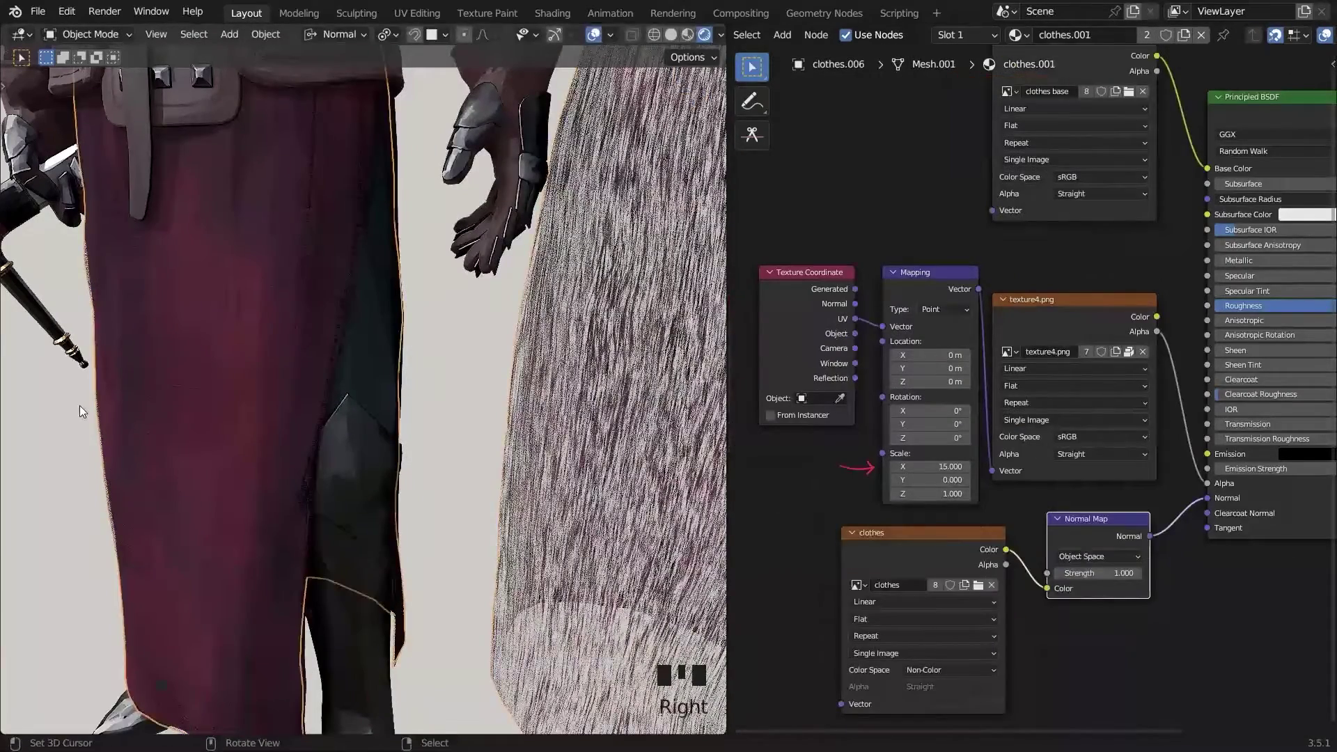
key(g)
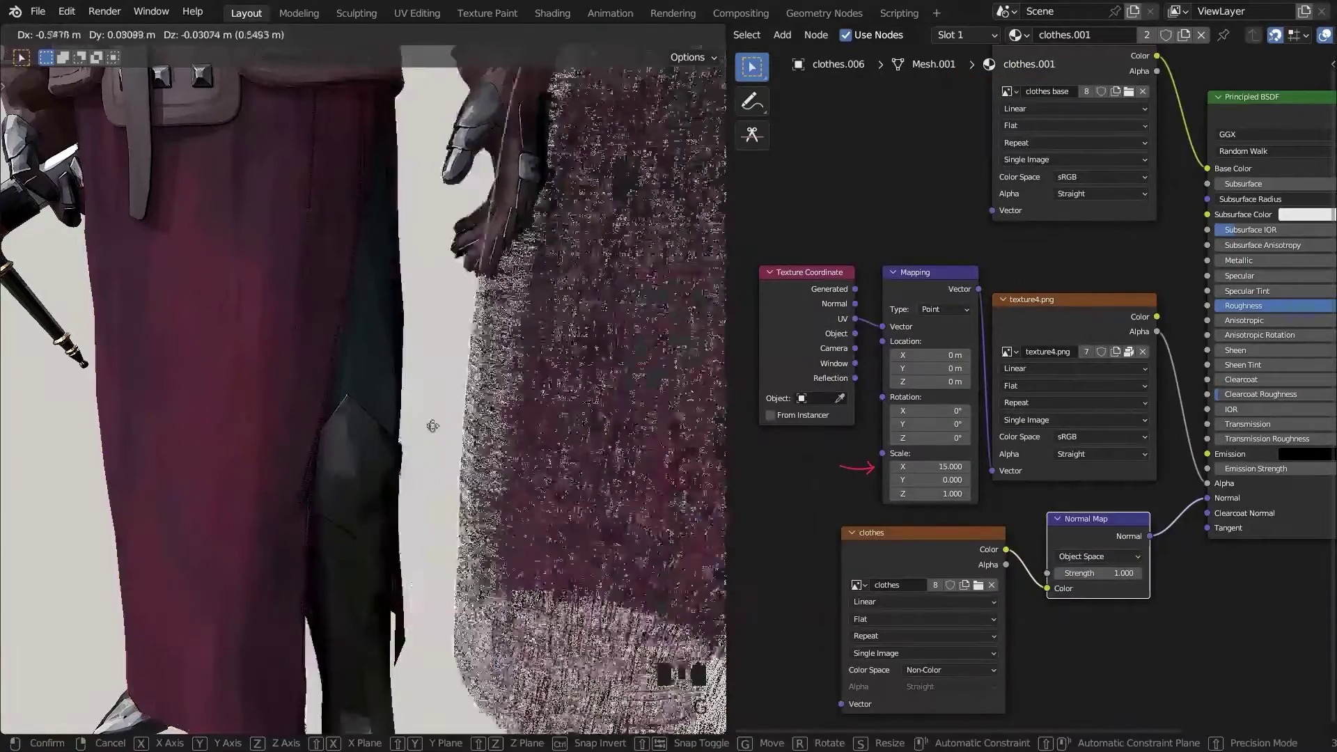
click(426, 449)
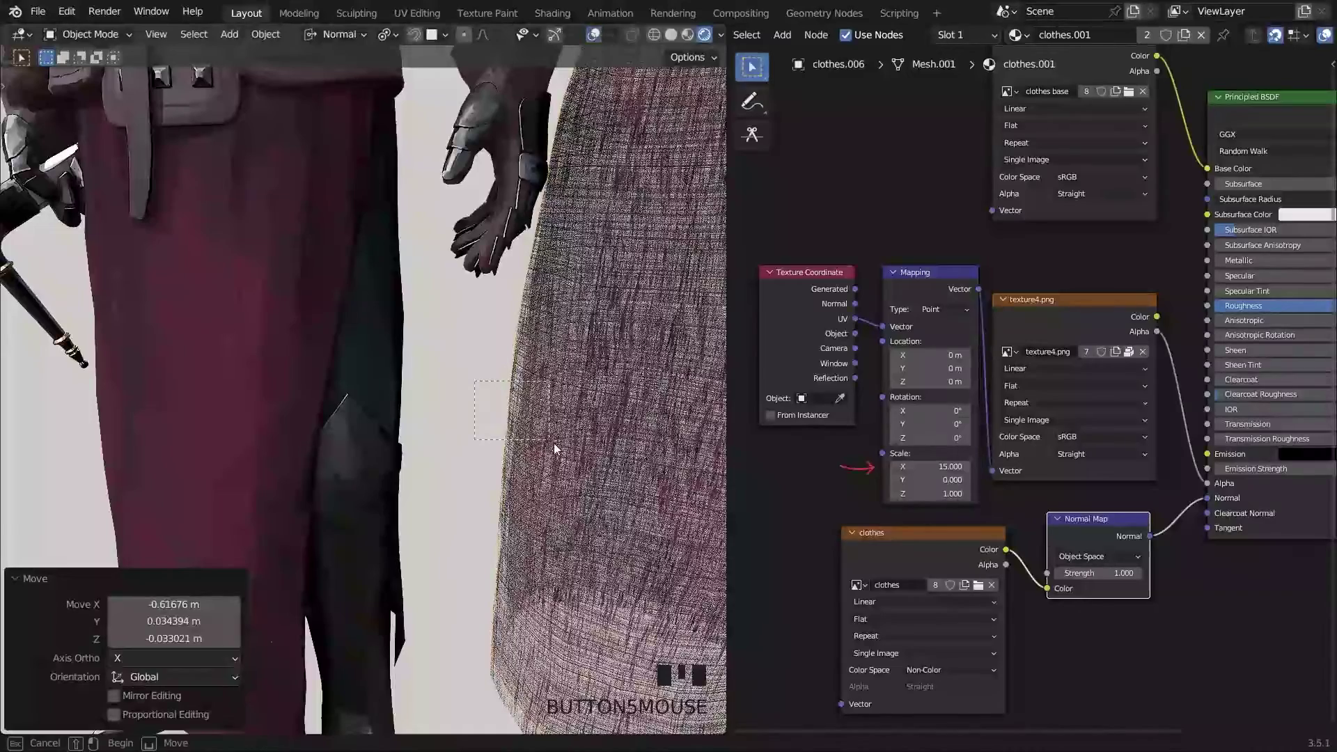
Move the fabric plane back to its original spot out of view
drag(555, 449, 596, 468)
key(g)
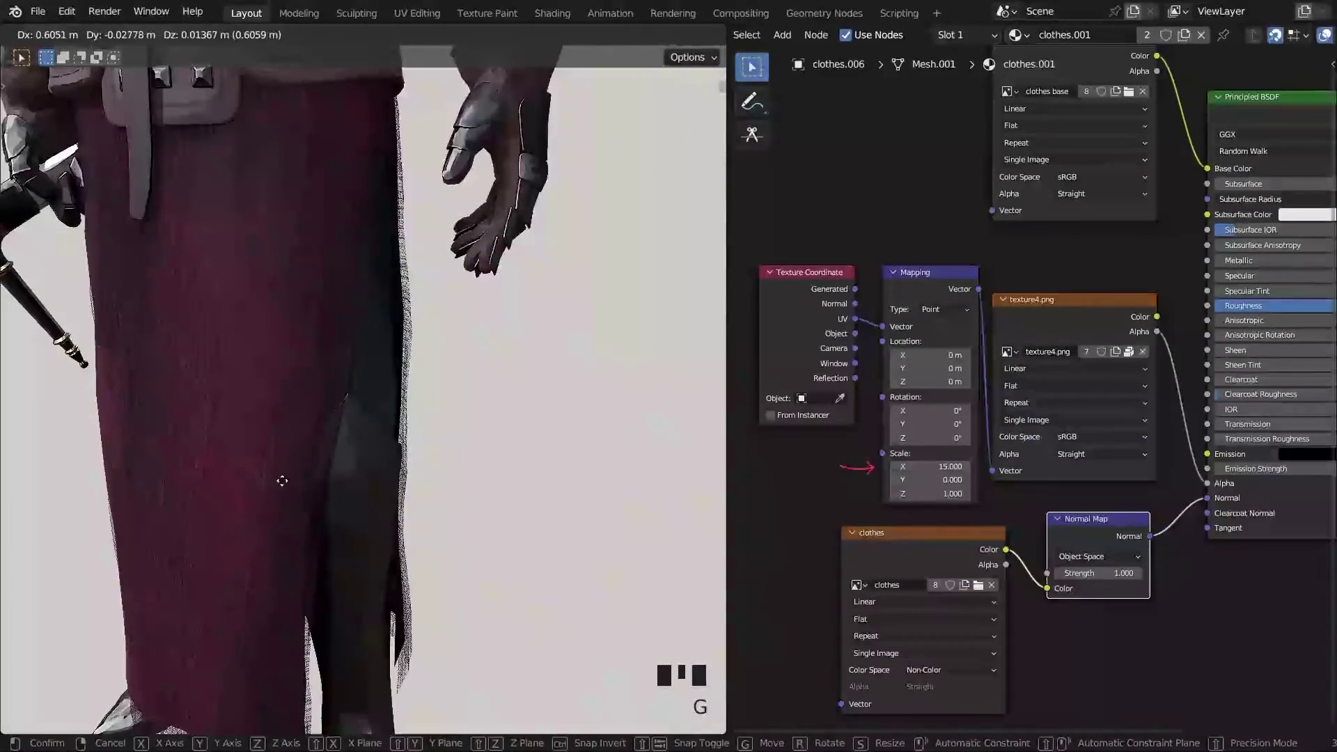
click(282, 480)
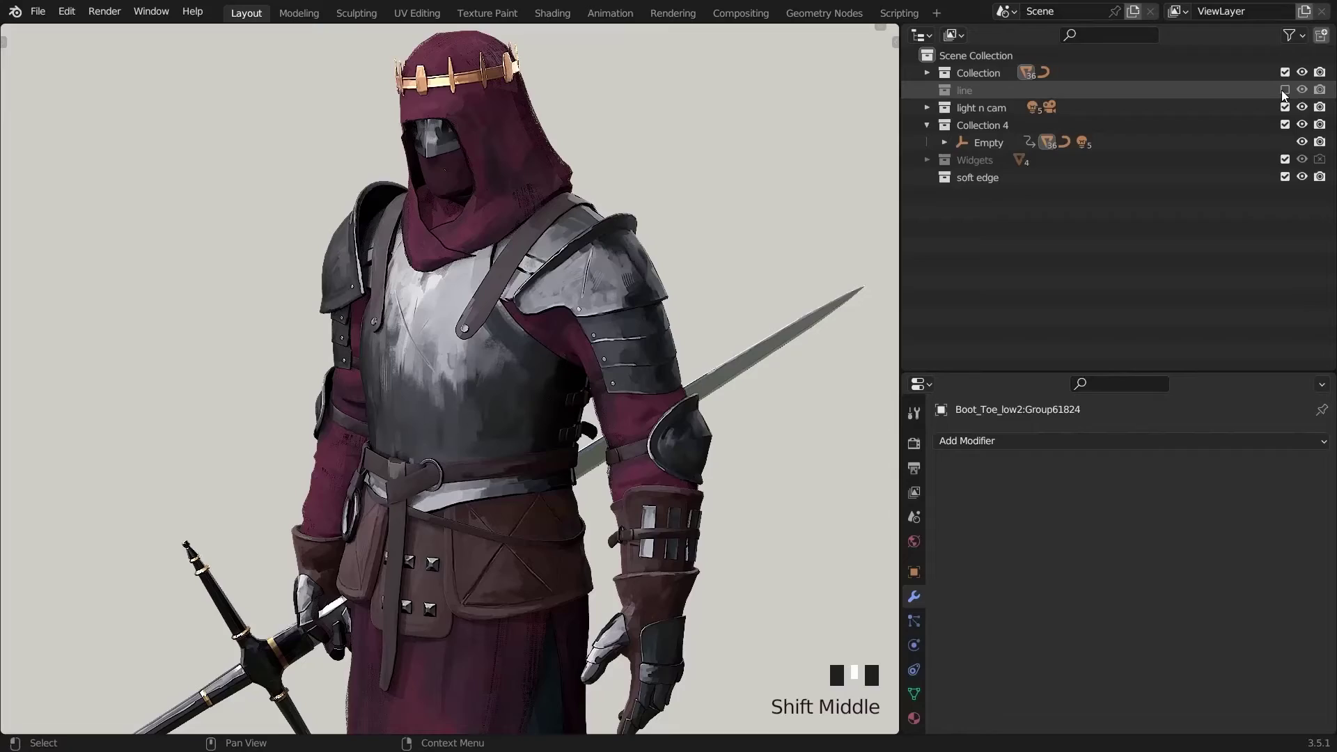
Enable the 'line' collection so the knight's grease pencil line art shows
click(1285, 90)
click(1003, 107)
middle_drag(362, 313, 449, 379)
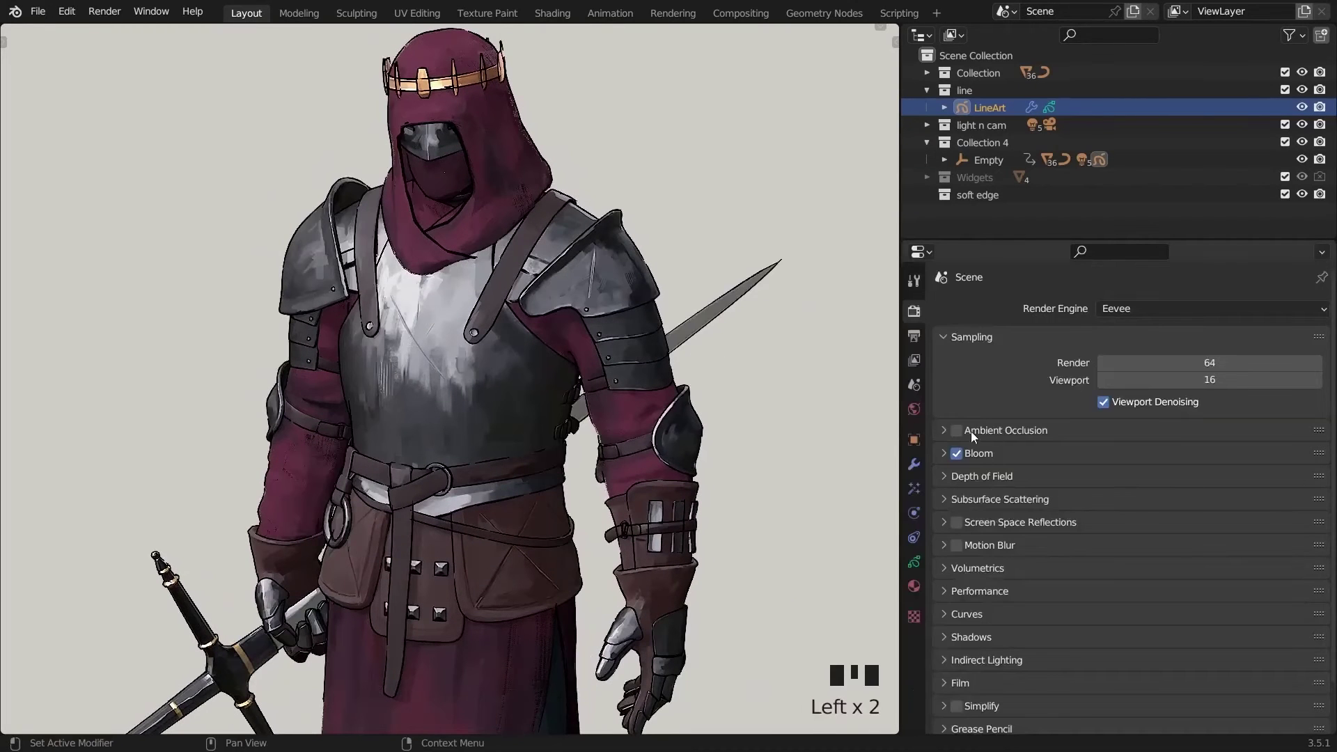
Turn on Ambient Occlusion and Screen Space Reflections in Eevee render settings
click(958, 429)
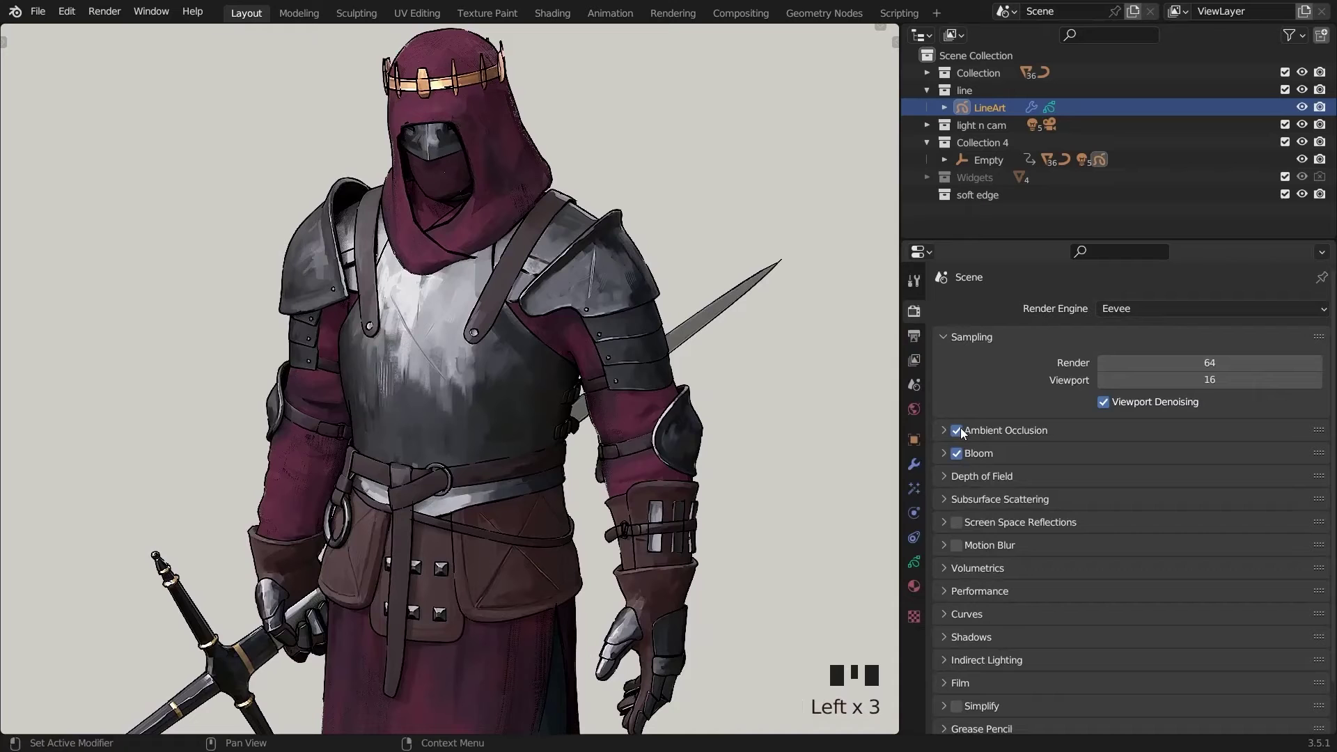
click(957, 522)
middle_drag(495, 427, 635, 417)
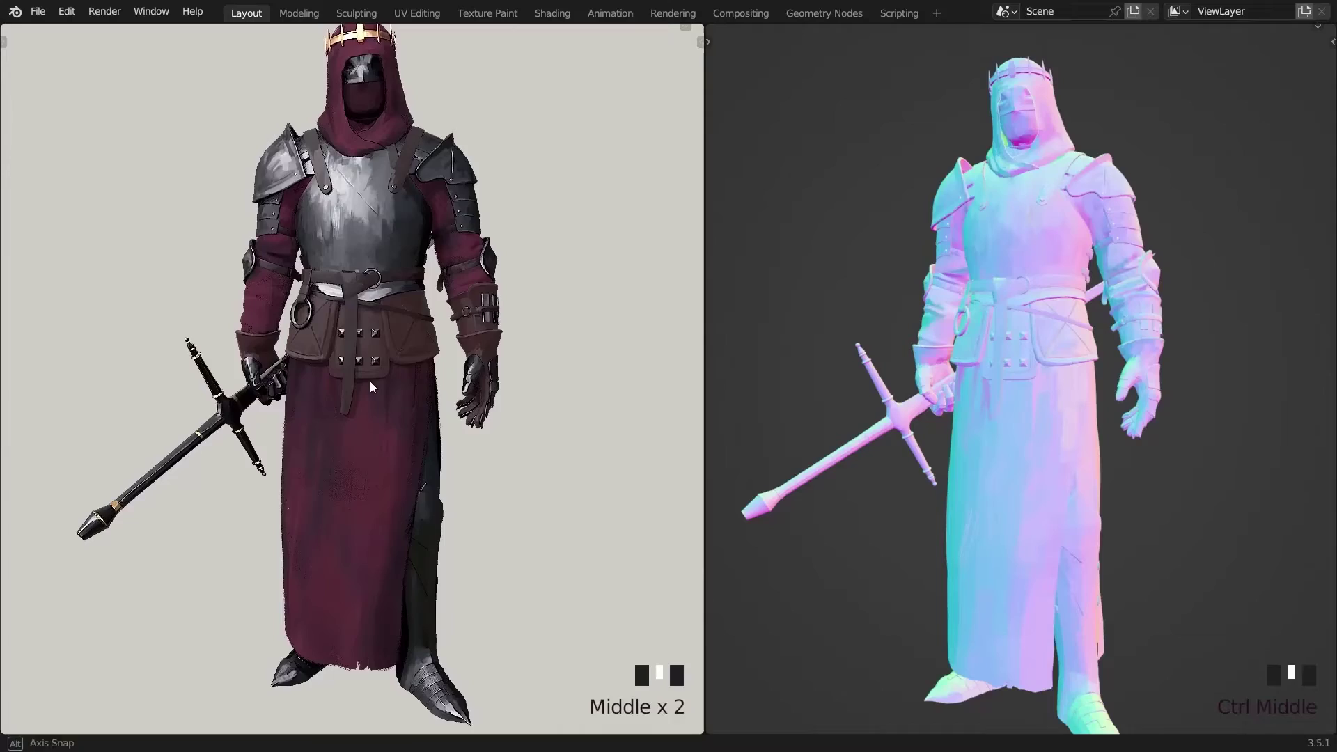
Show painted textures, sample a deeper blue normal colour, and paint strokes on the belt
mouse_move(371, 382)
shift+middle_down()
mouse_move(378, 351)
mouse_move(546, 387)
mouse_move(426, 419)
mouse_move(65, 391)
mouse_move(659, 390)
mouse_move(407, 397)
shift+middle_up()
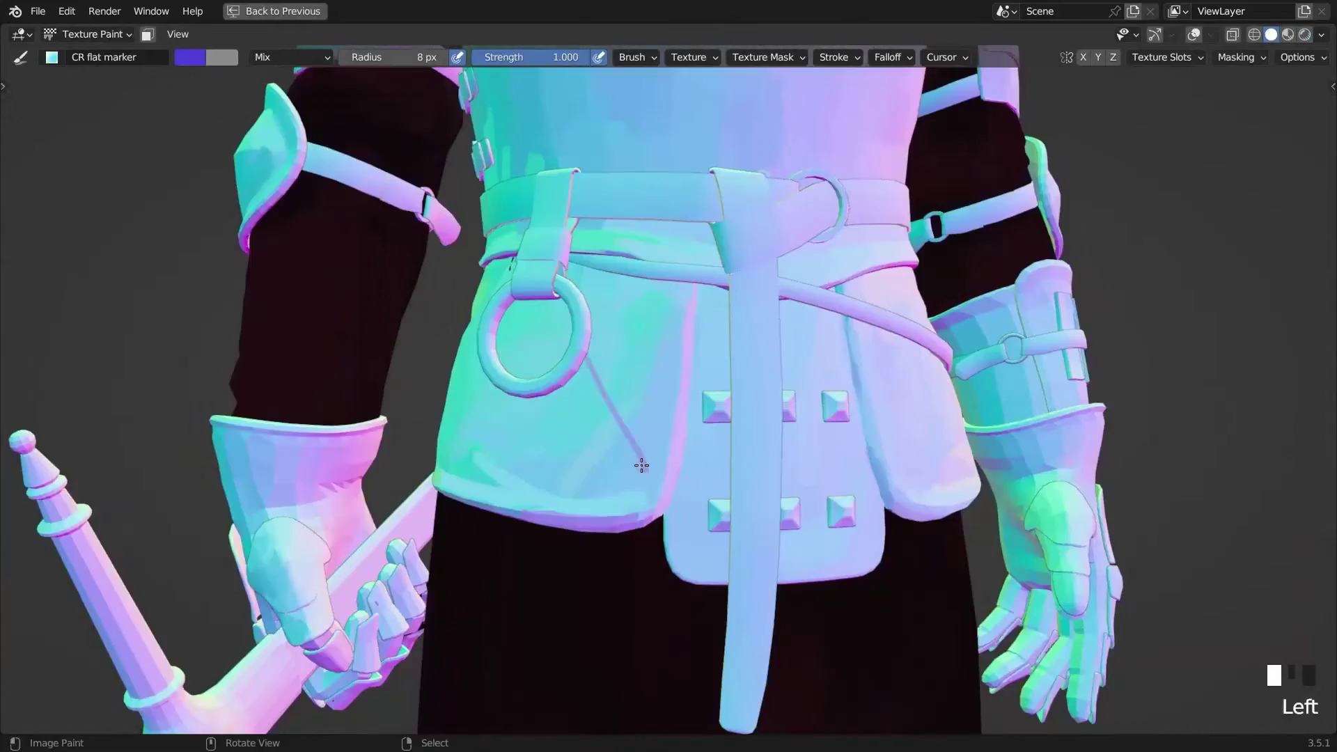
key(shift+z)
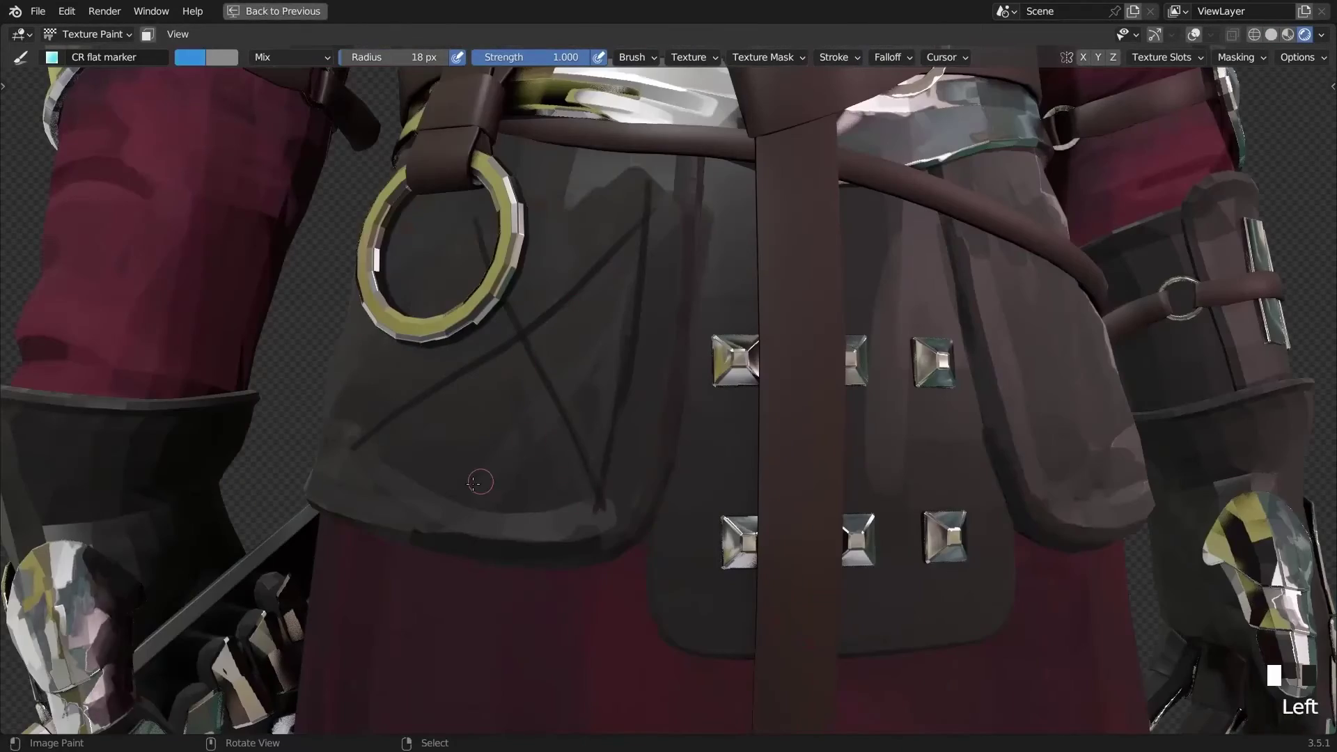
middle_drag(473, 482, 576, 353)
key(s)
click(506, 202)
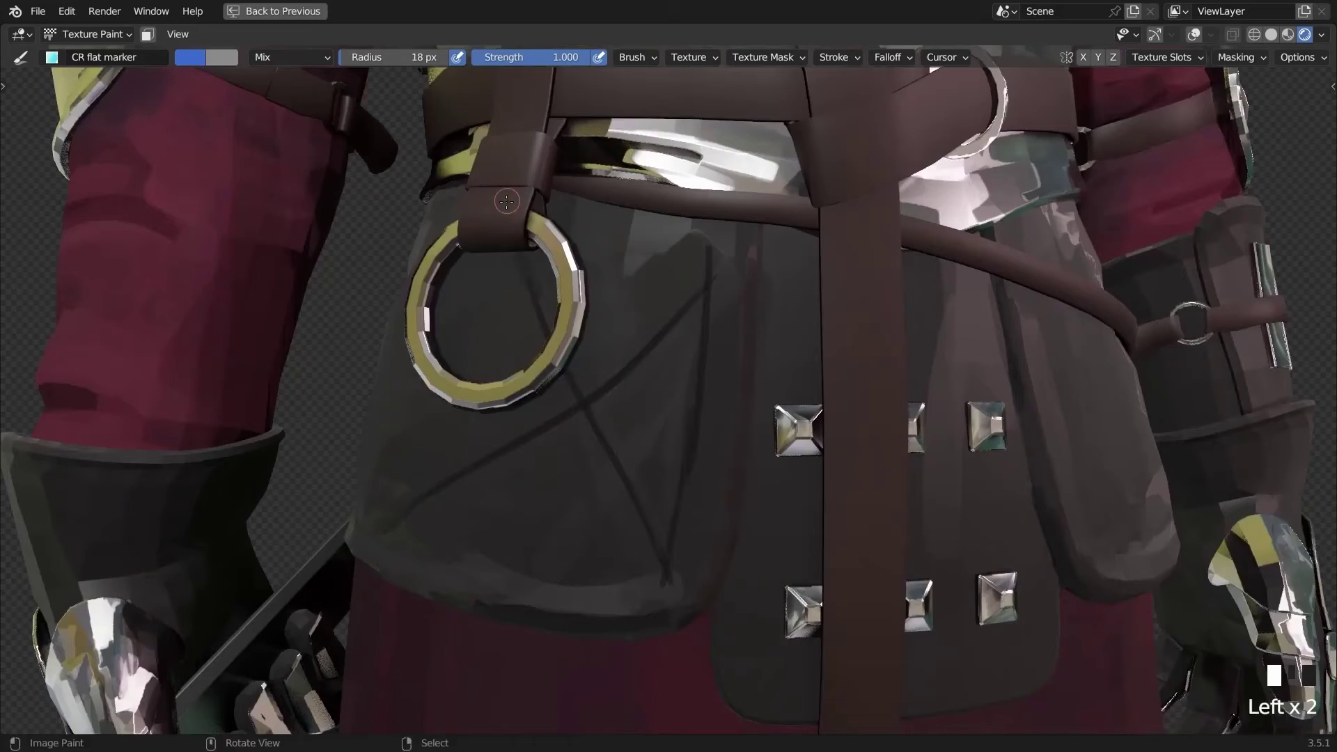
middle_drag(557, 287, 728, 342)
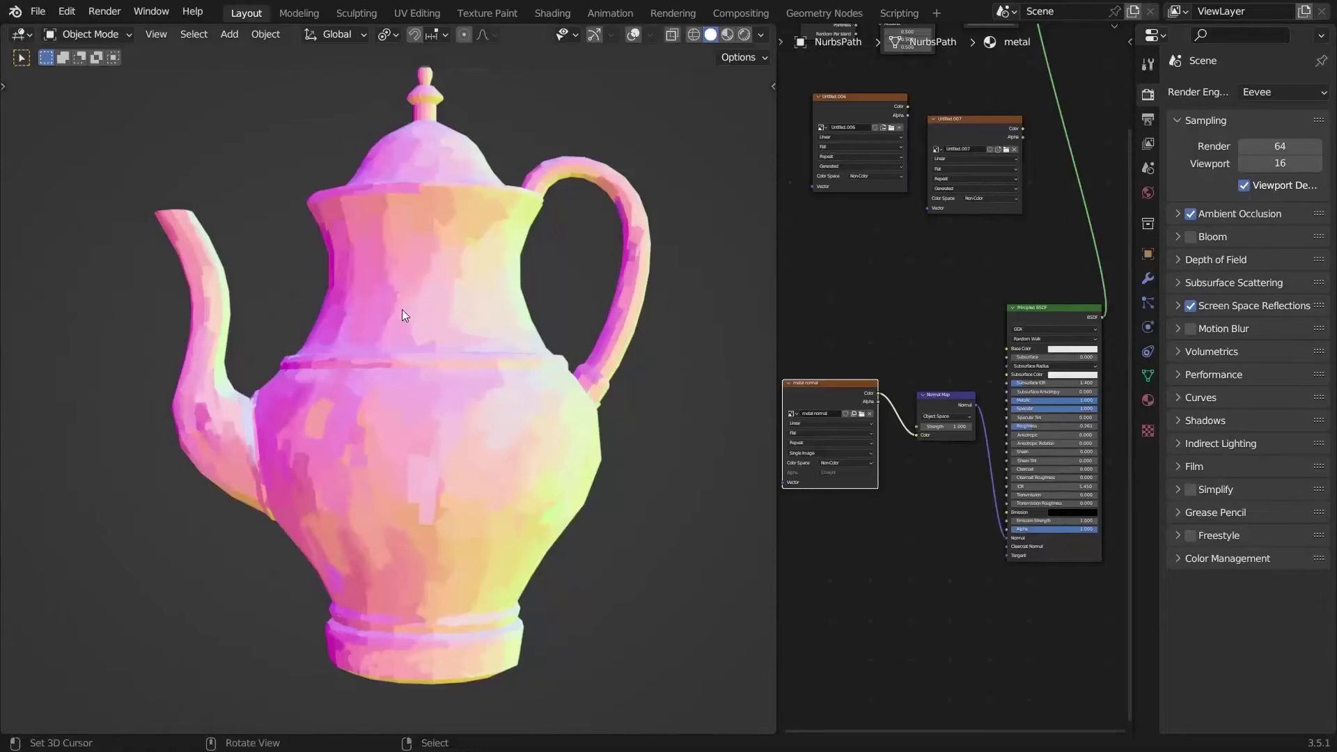
Render the teapot and replace the world image oo.jpg with Illustration.jpg
key(z)
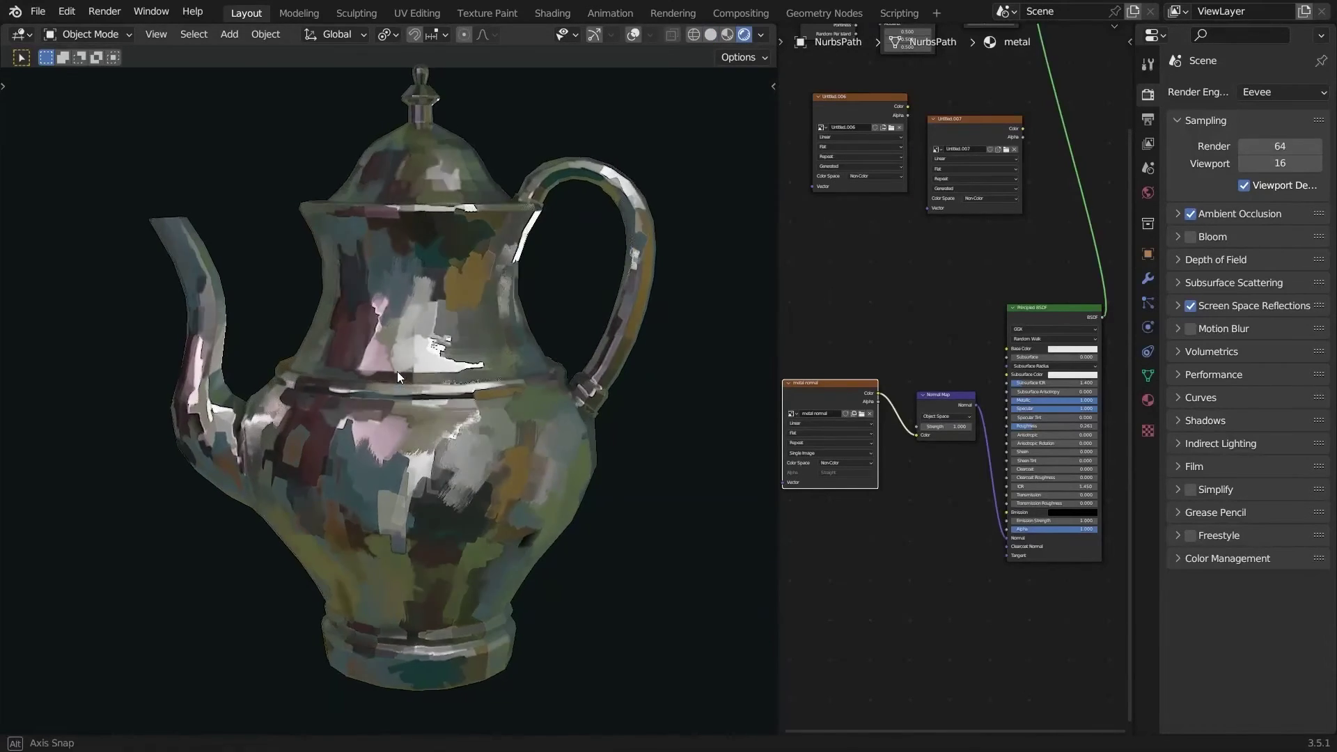
middle_drag(441, 375, 416, 354)
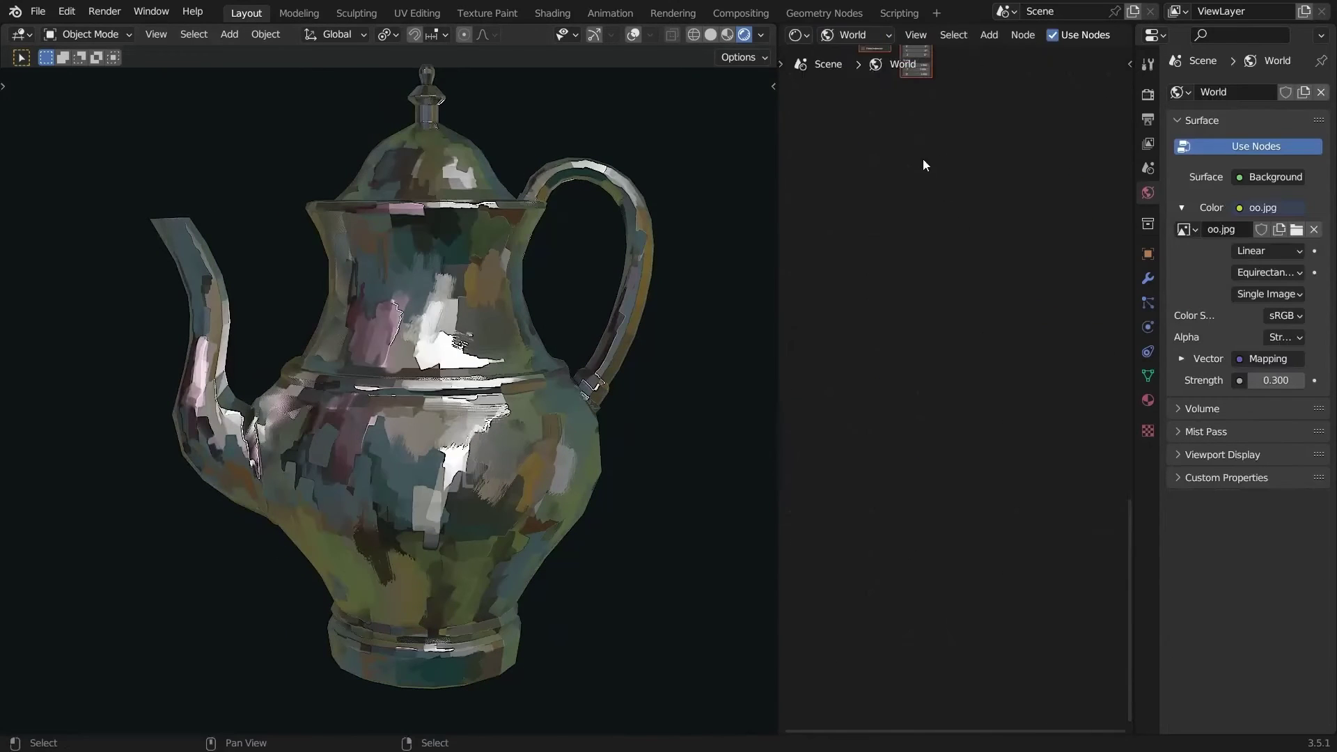
scroll(962, 258, up, 4)
click(1098, 289)
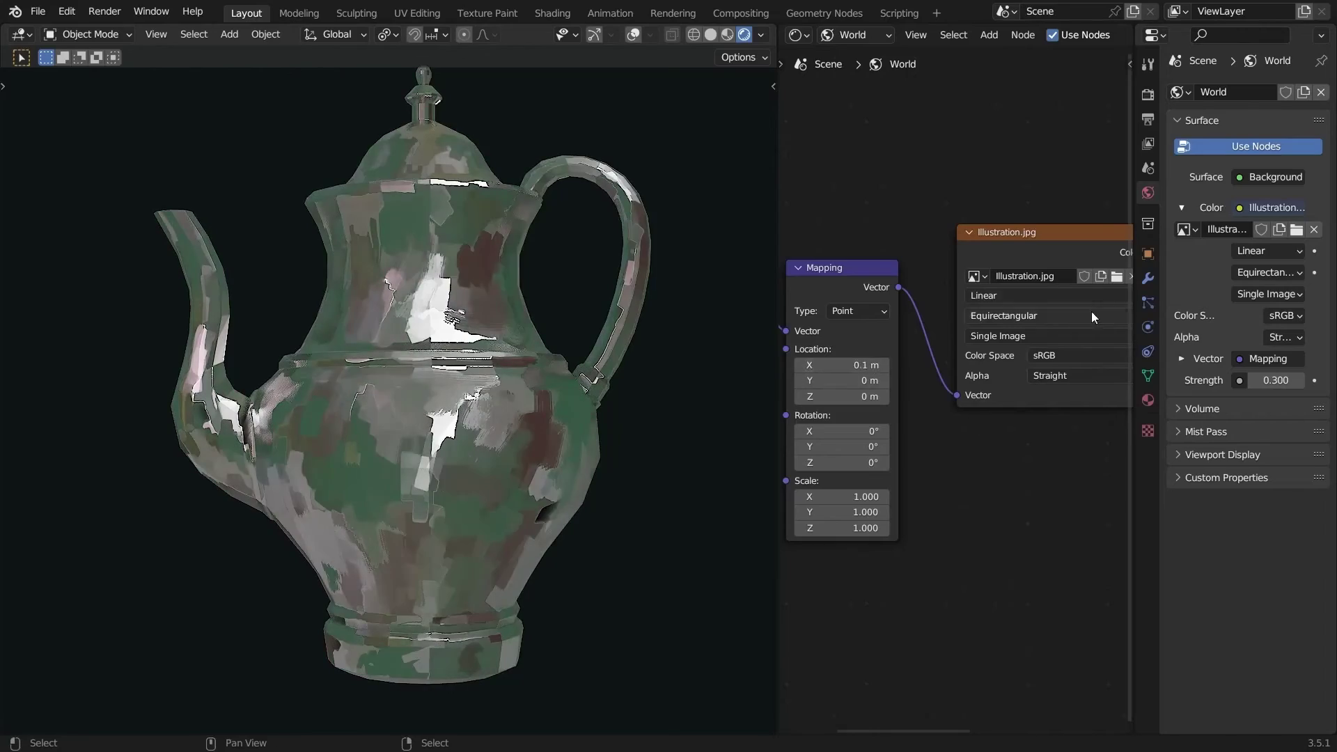
click(1117, 276)
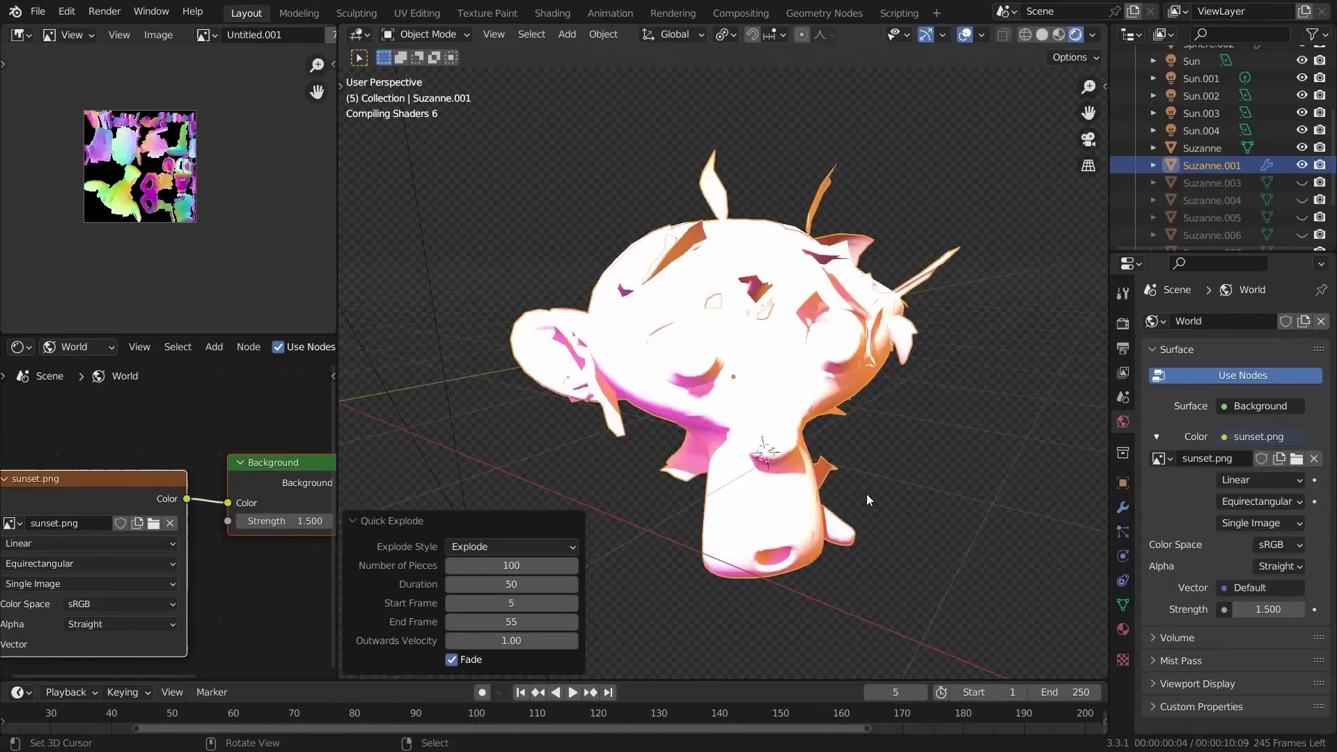
Set the monkey's emitted particle number to 25 and apply its ParticleSystem modifier
click(1266, 475)
text(25)
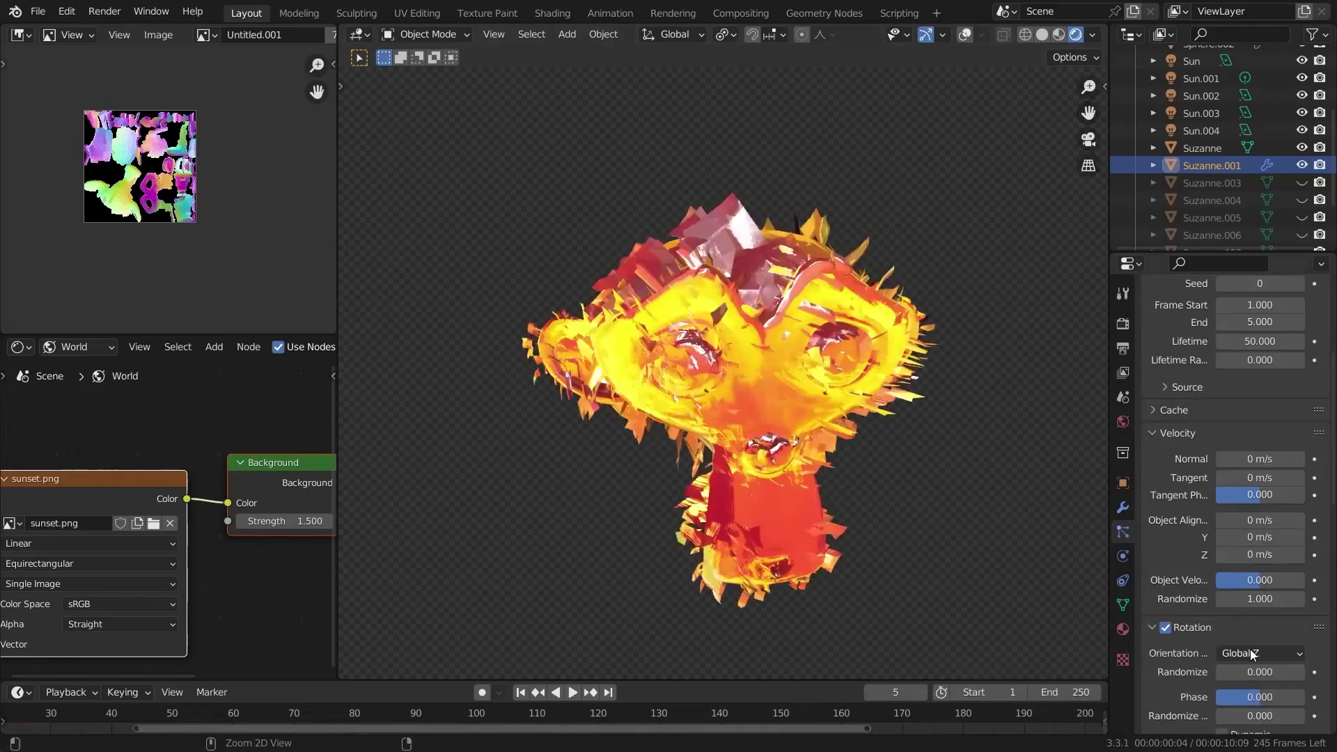
click(1122, 507)
key(ctrl+a)
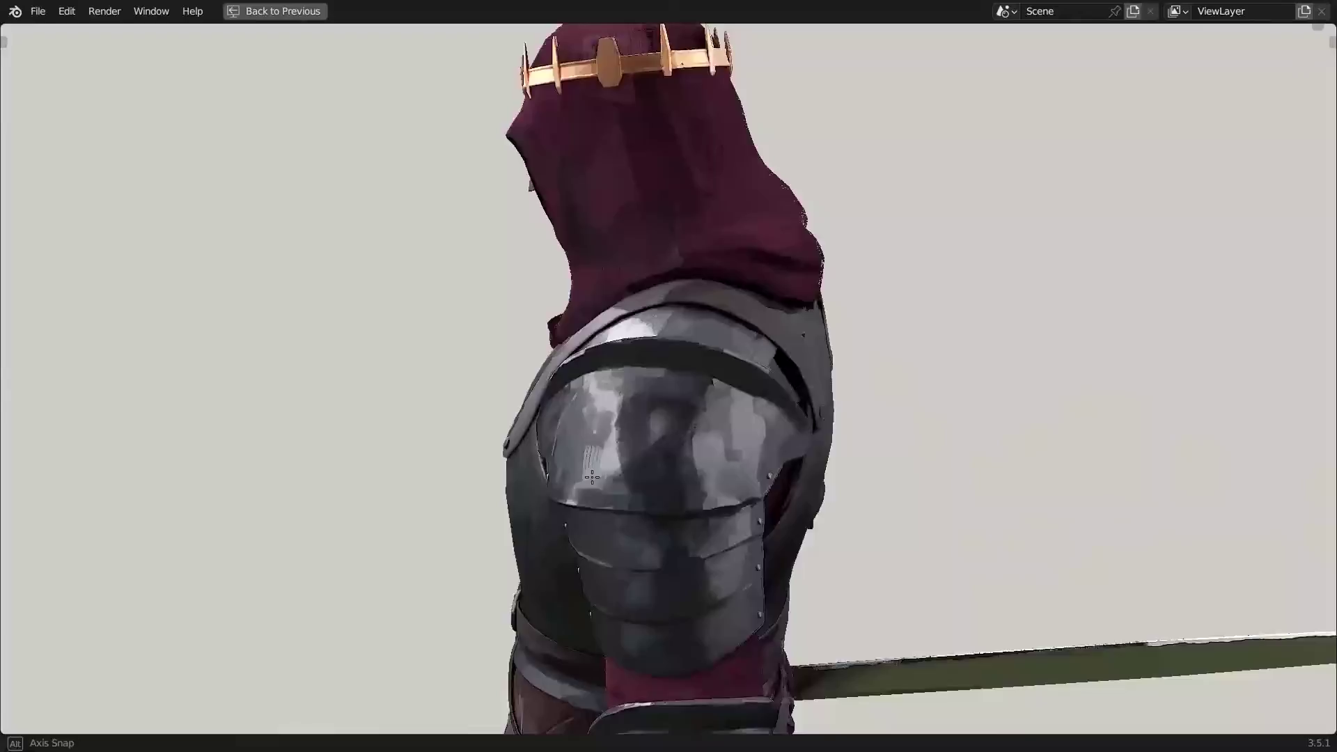
middle_drag(592, 477, 721, 580)
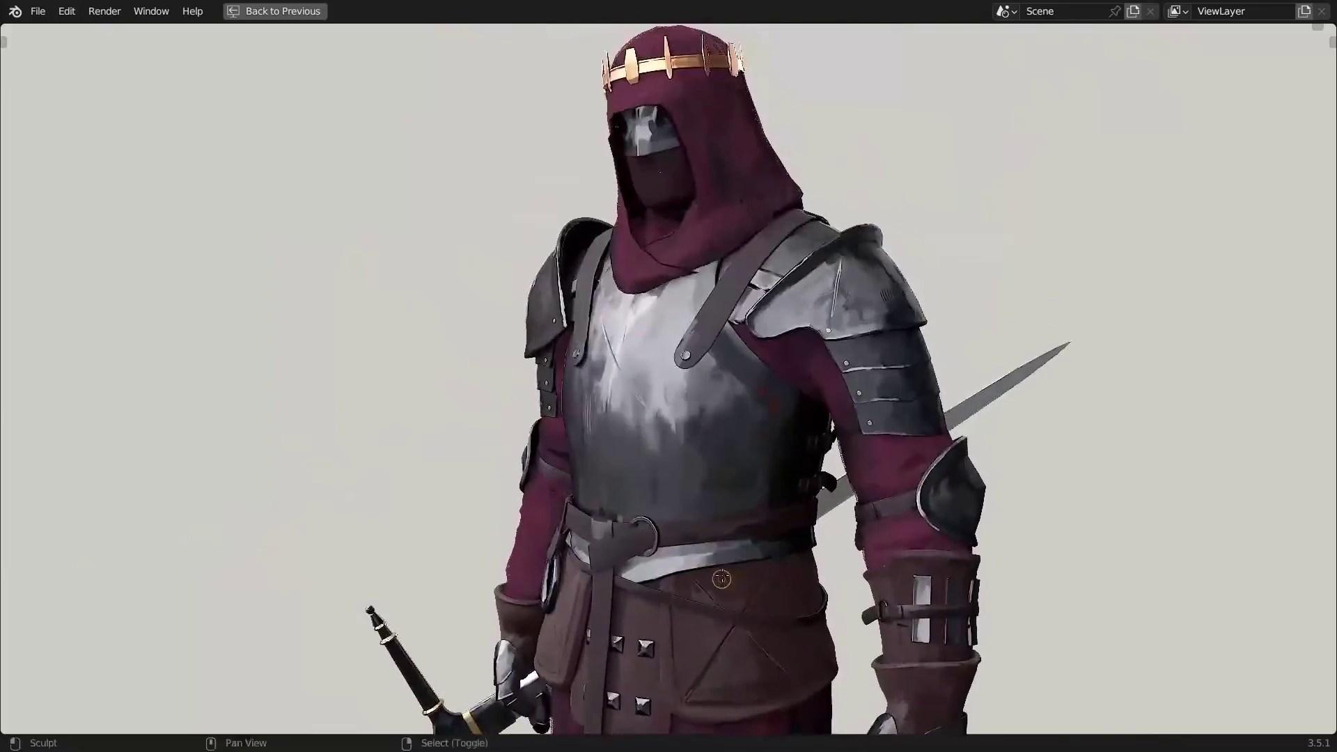